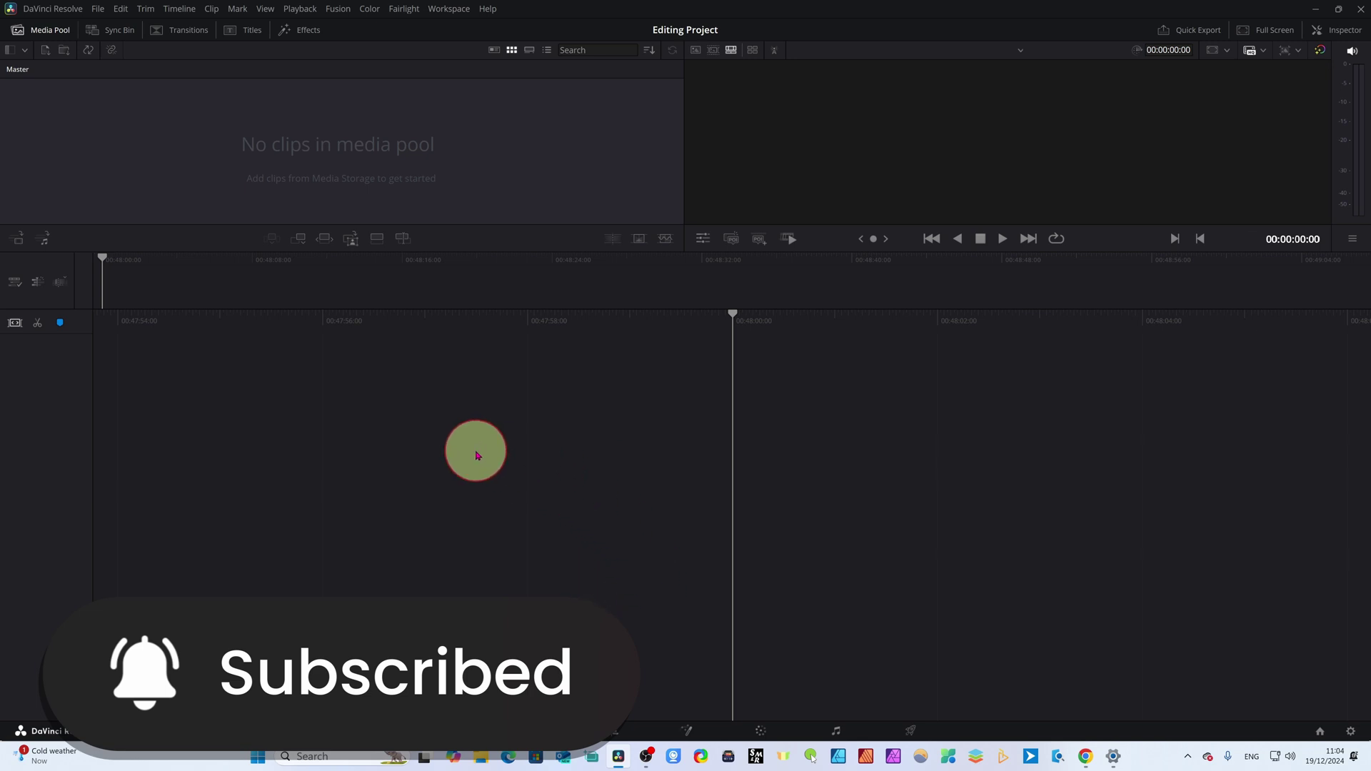
Check for software updates and dismiss the up-to-date message
click(41, 9)
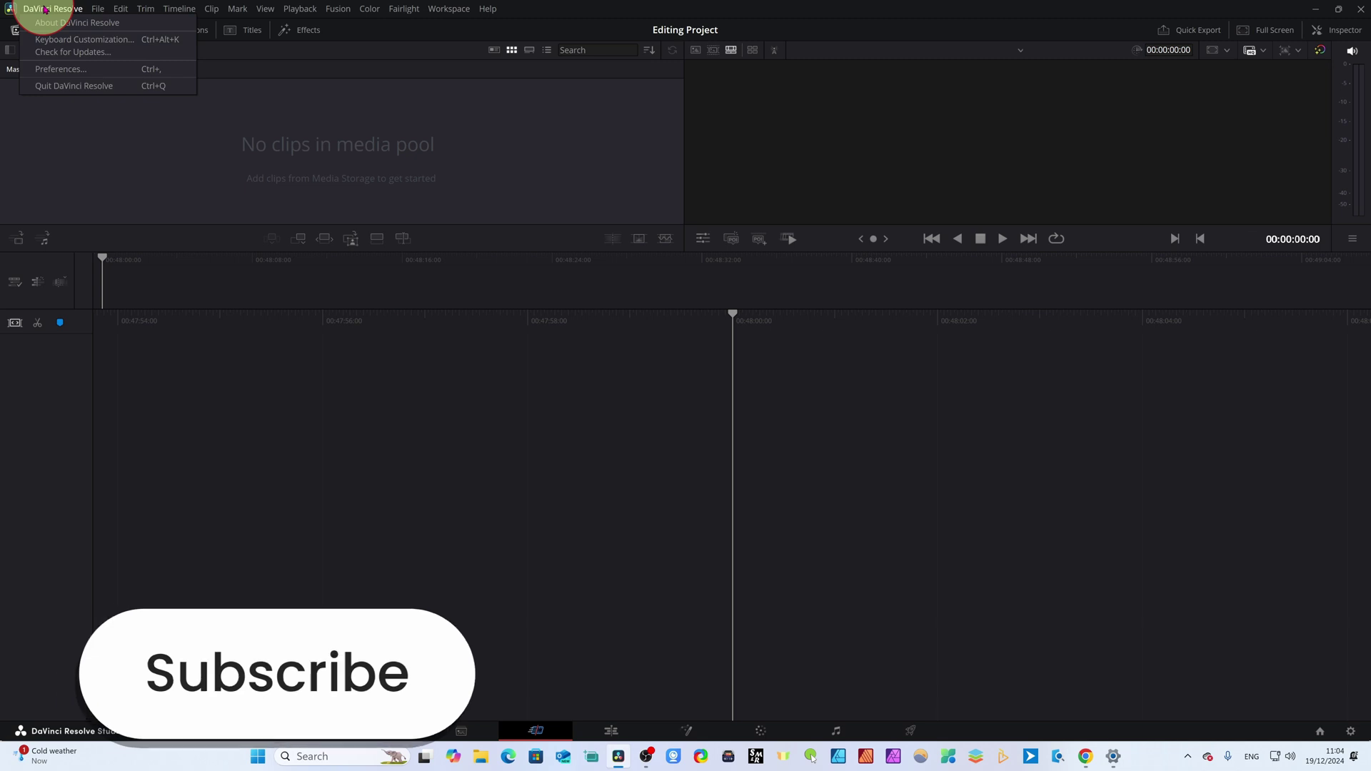
click(71, 52)
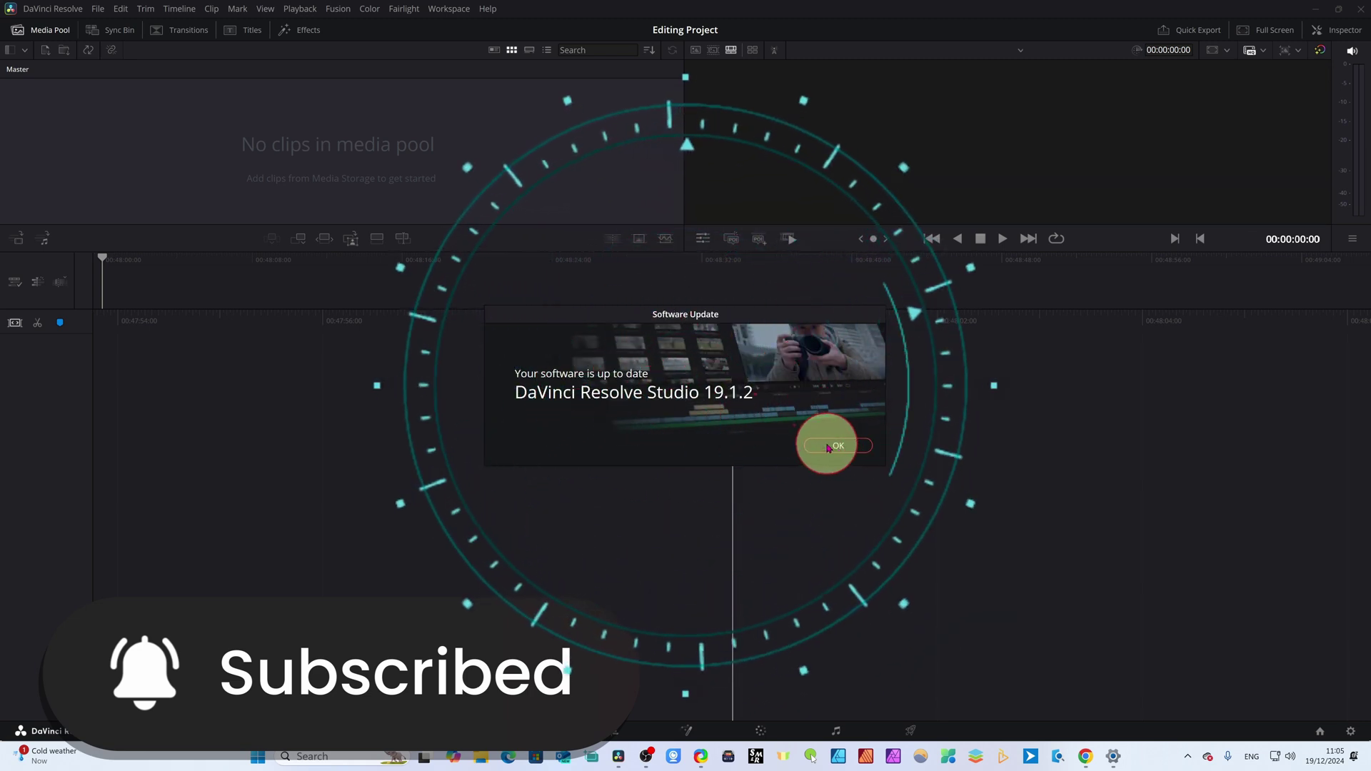
click(839, 447)
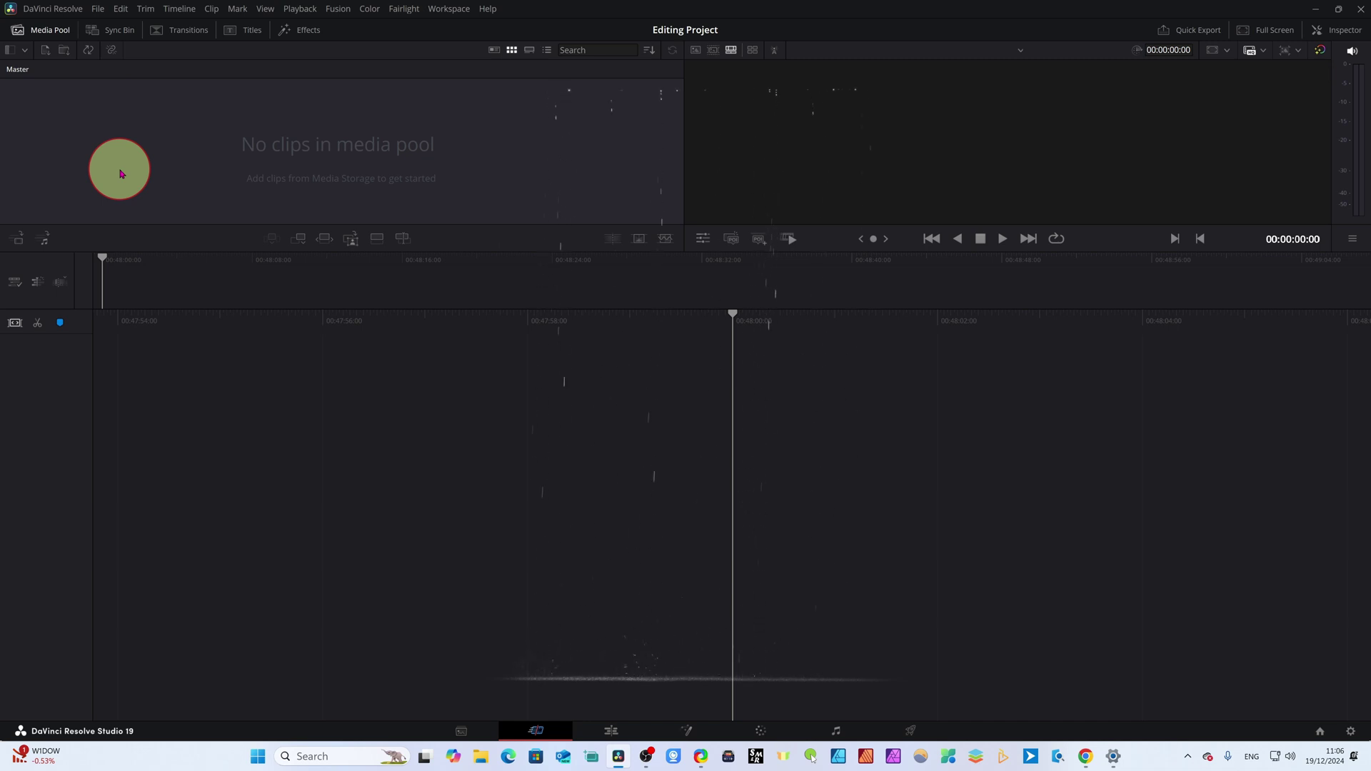
Import Unpack trial, Studio download in-out and Speed Editor Unpack from OBS Recordings
double_click(301, 153)
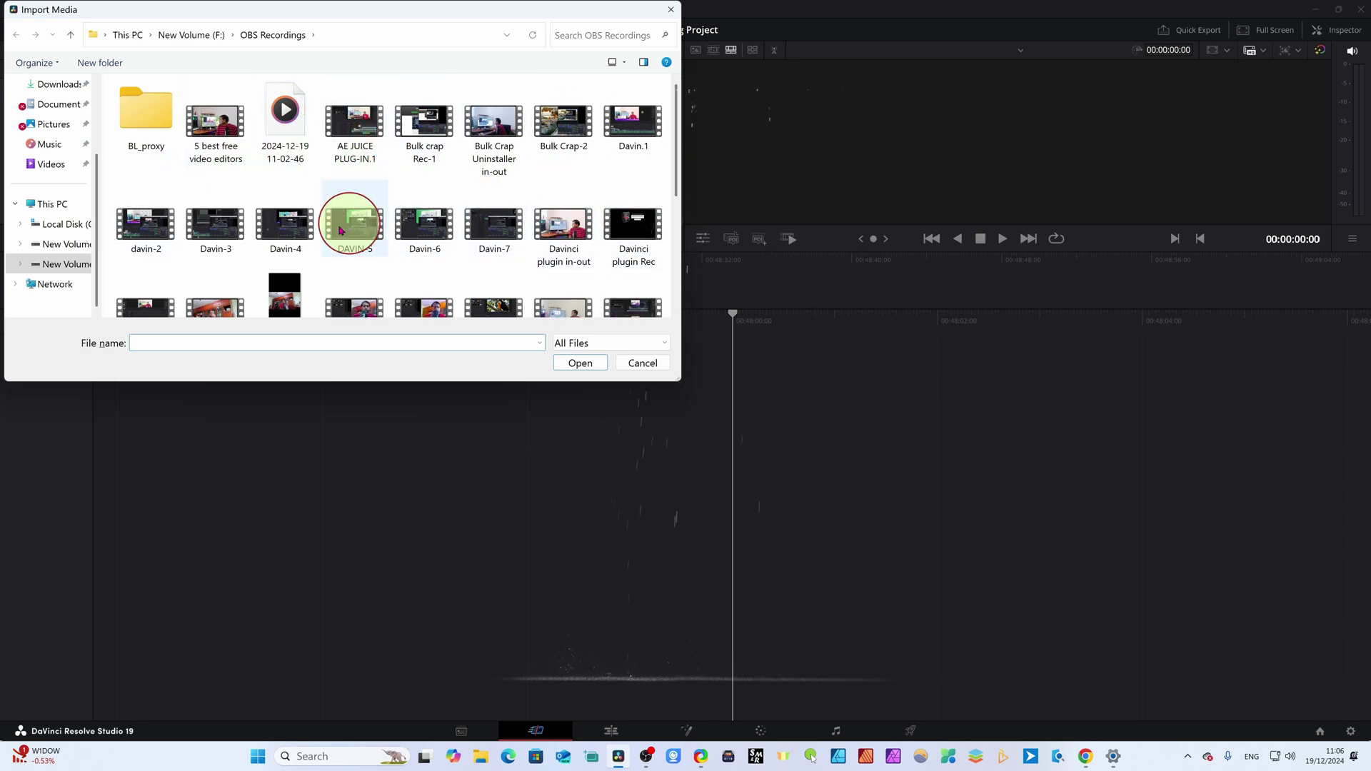
scroll(345, 245, down, 2)
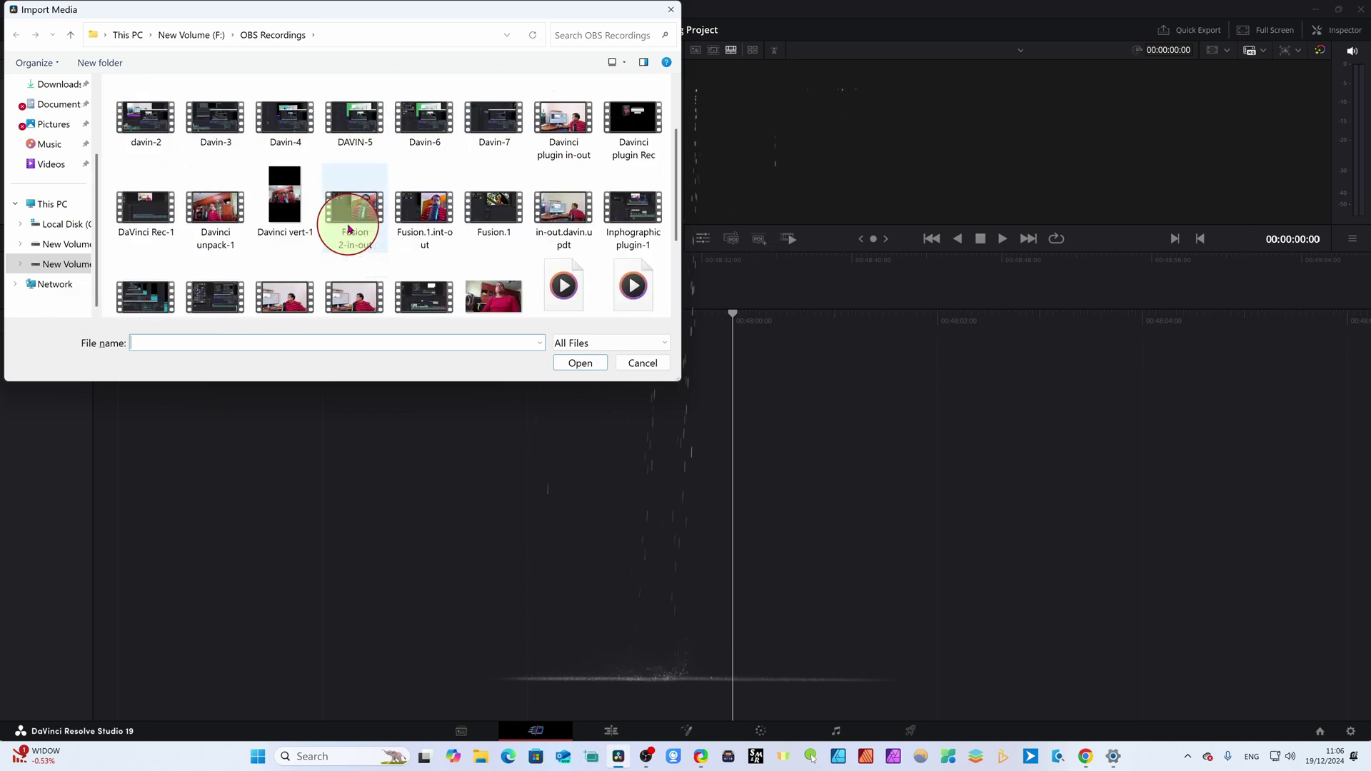
scroll(503, 264, down, 2)
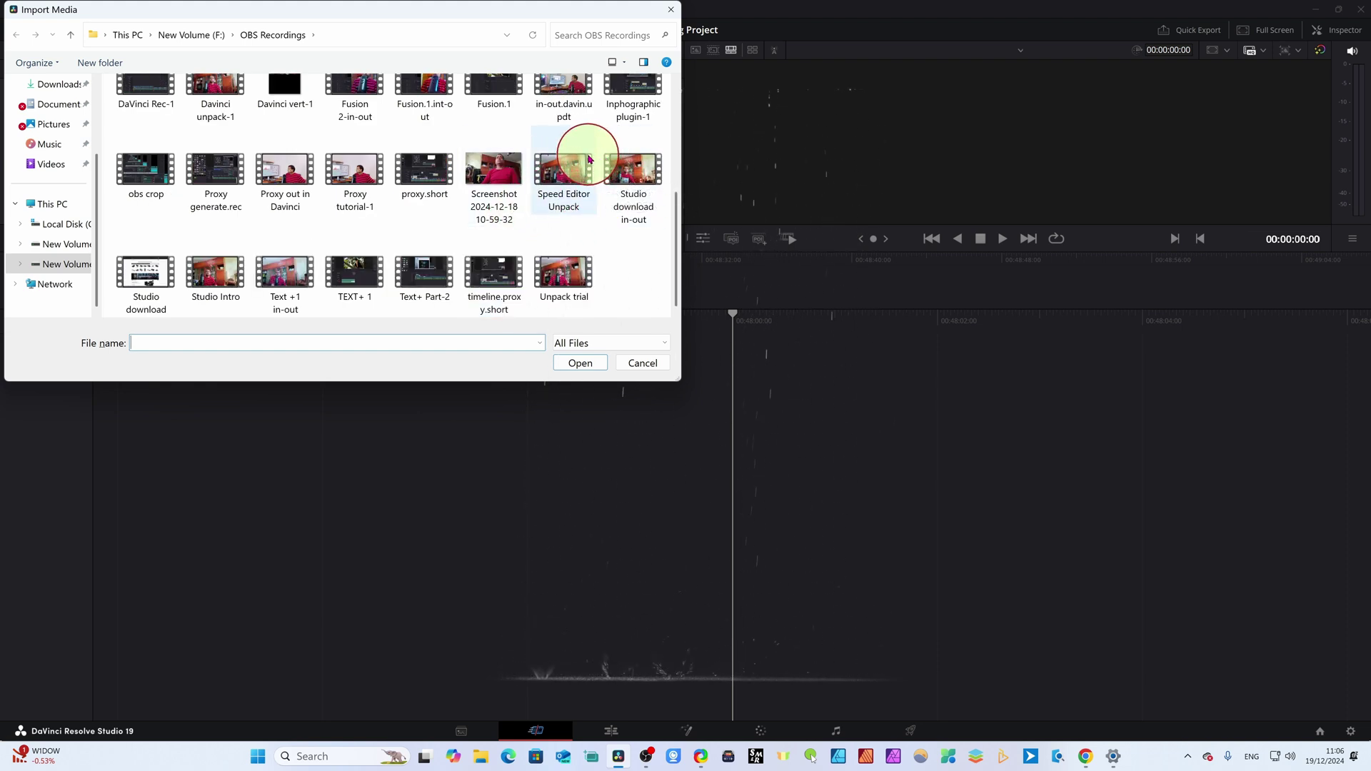
drag(565, 152, 667, 238)
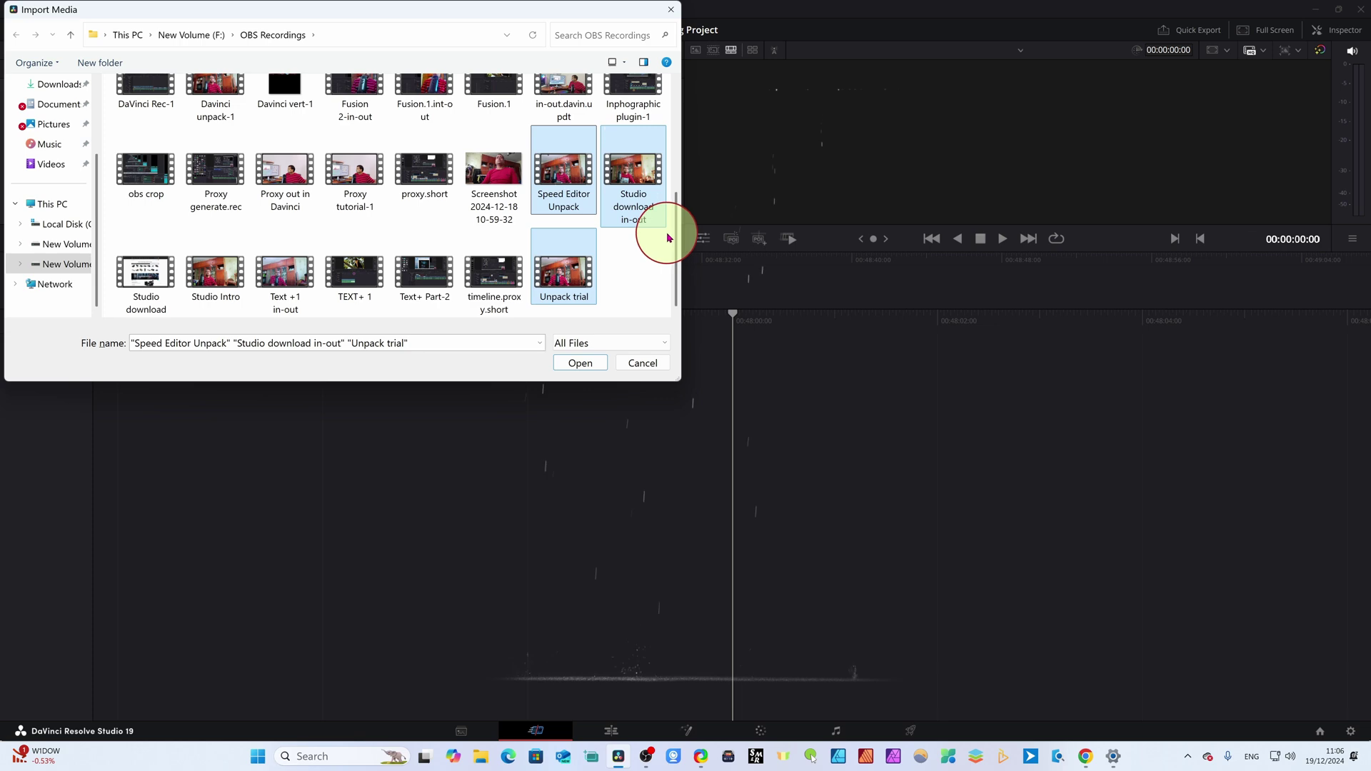
click(582, 362)
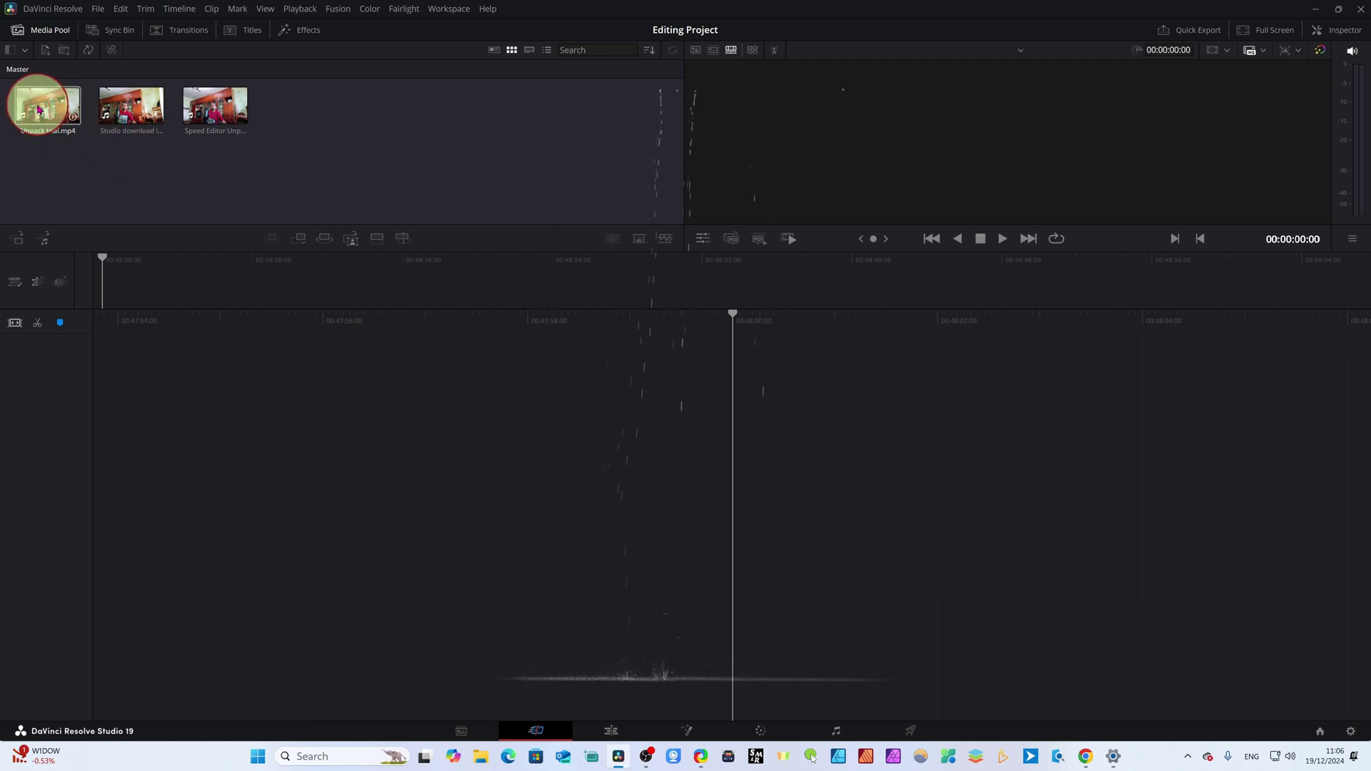
Place Unpack trial on Timeline 1, followed by Studio download in-out
drag(74, 137, 324, 612)
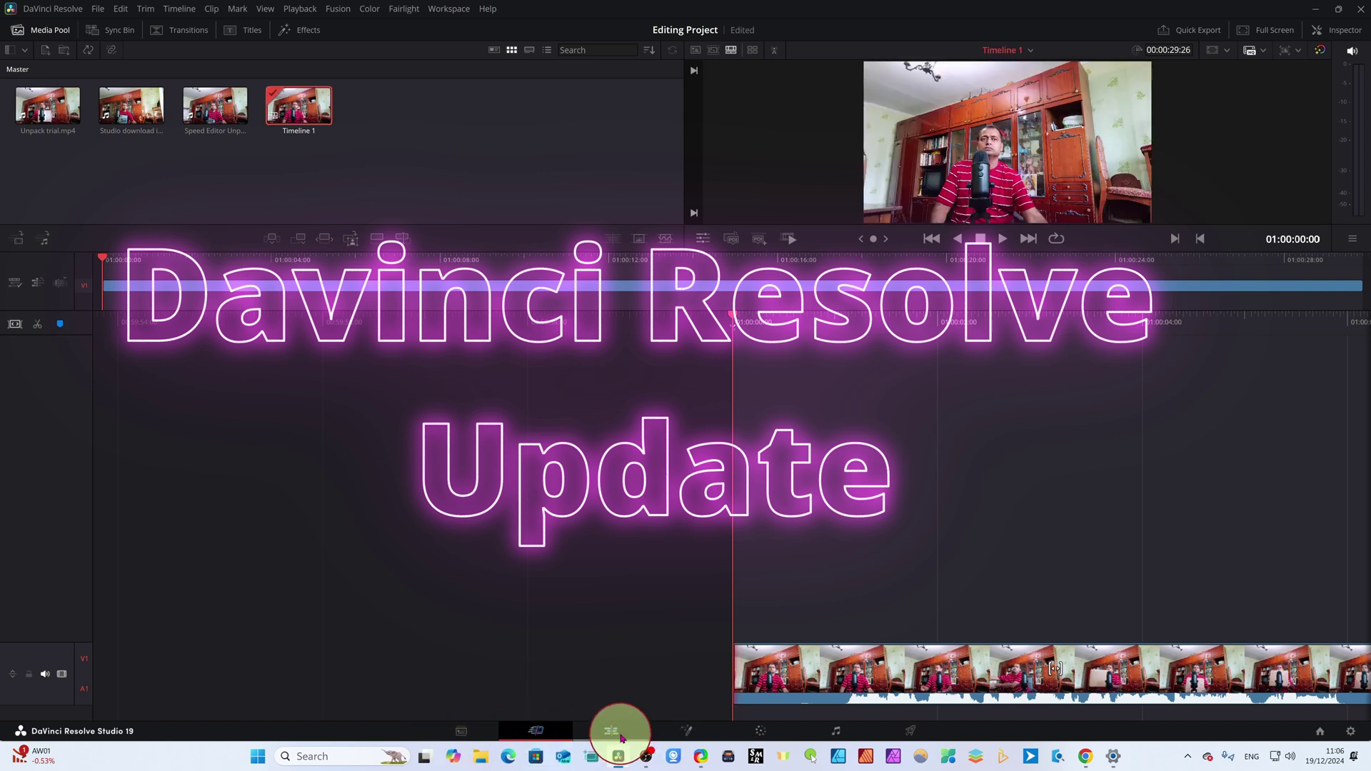
click(620, 735)
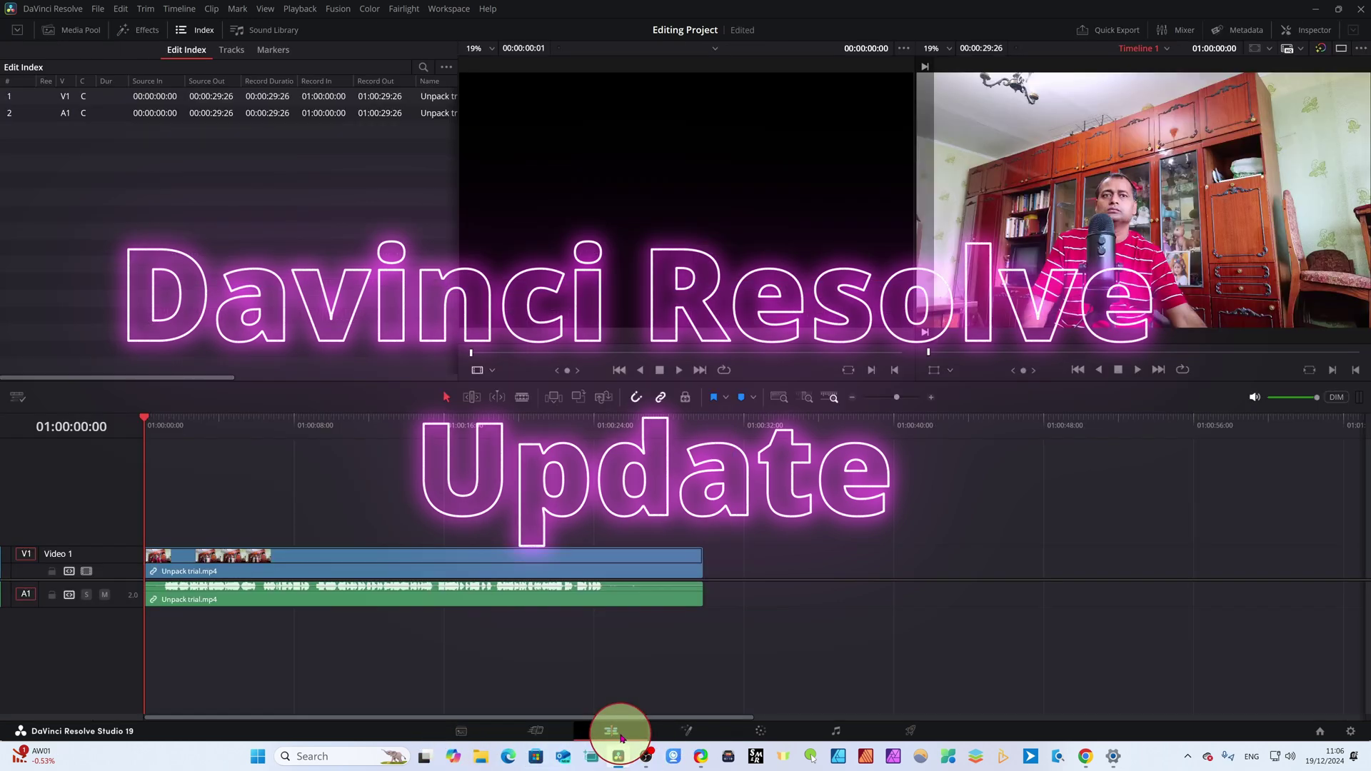
click(73, 30)
click(178, 99)
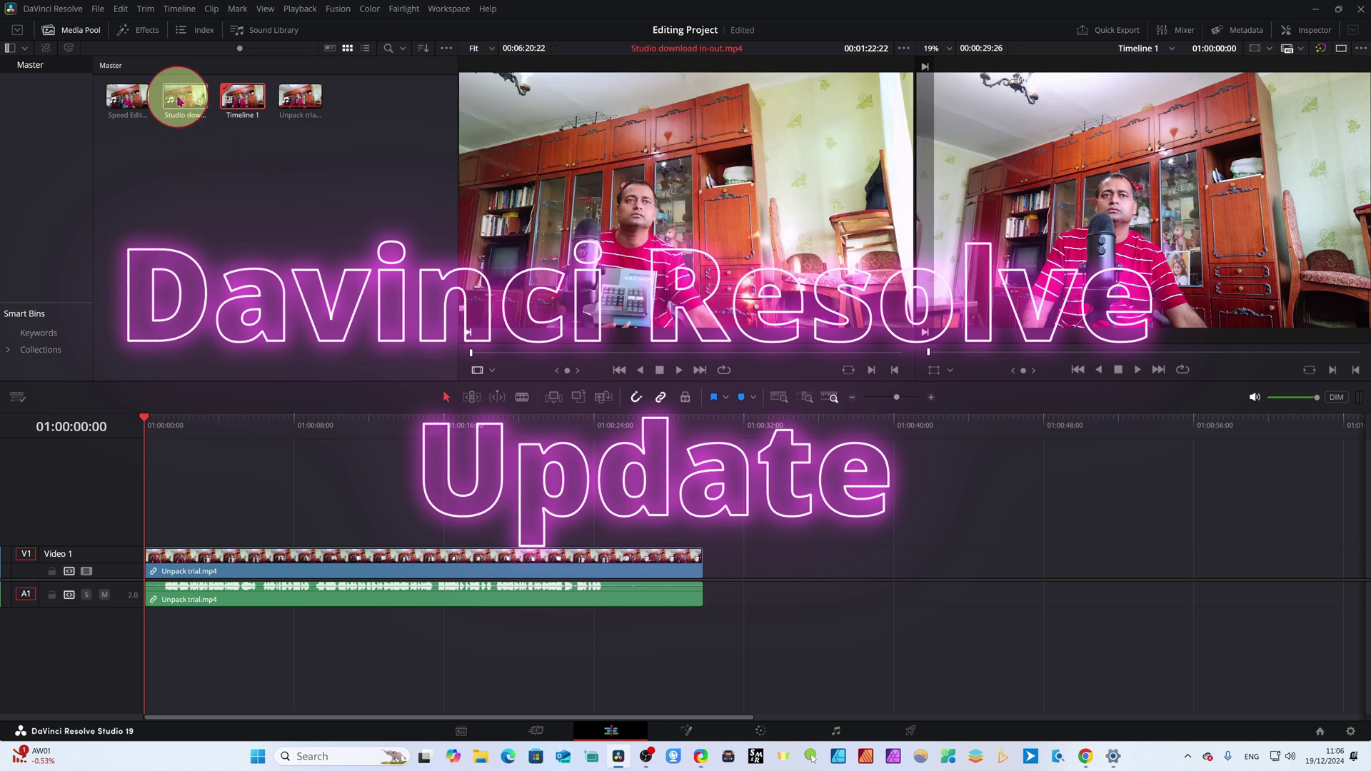
drag(181, 100, 782, 573)
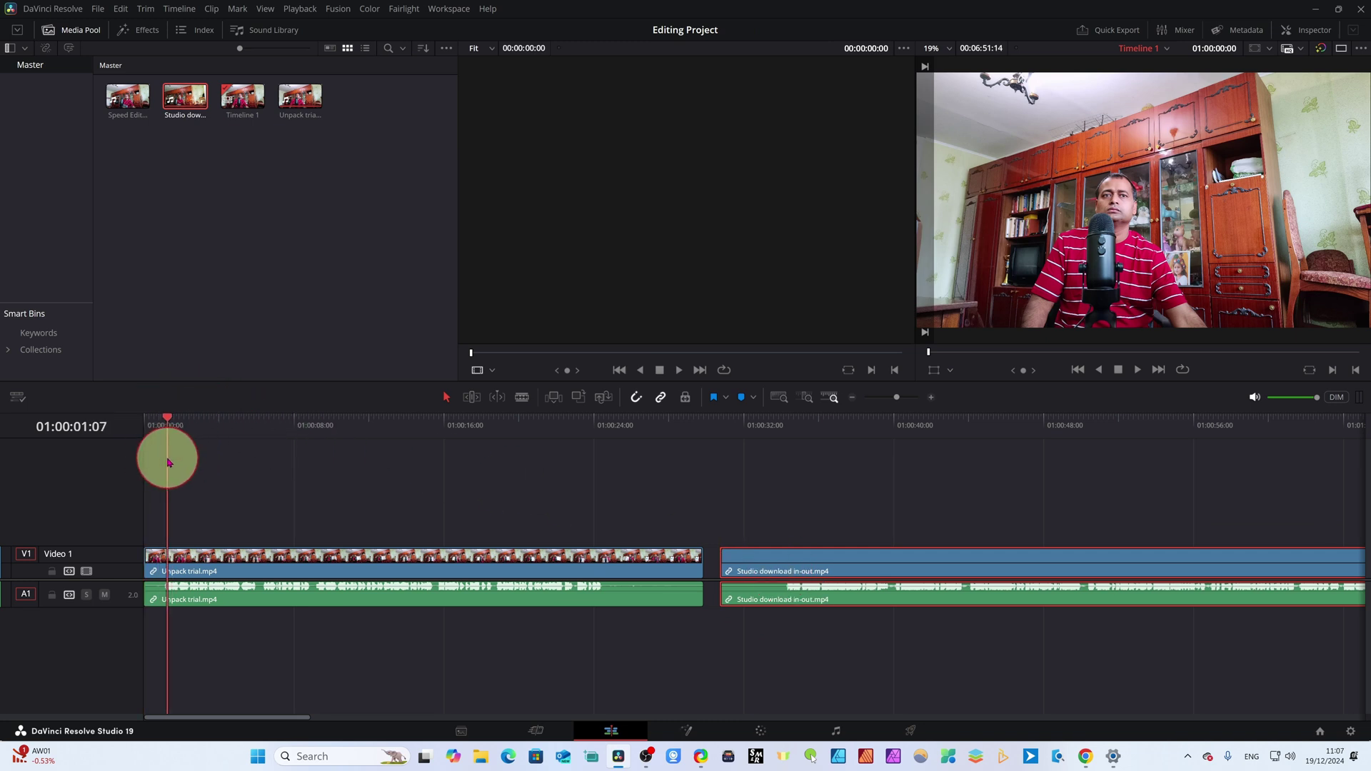
Blade and delete the first second of Unpack trial, returning the playhead to the start
click(170, 582)
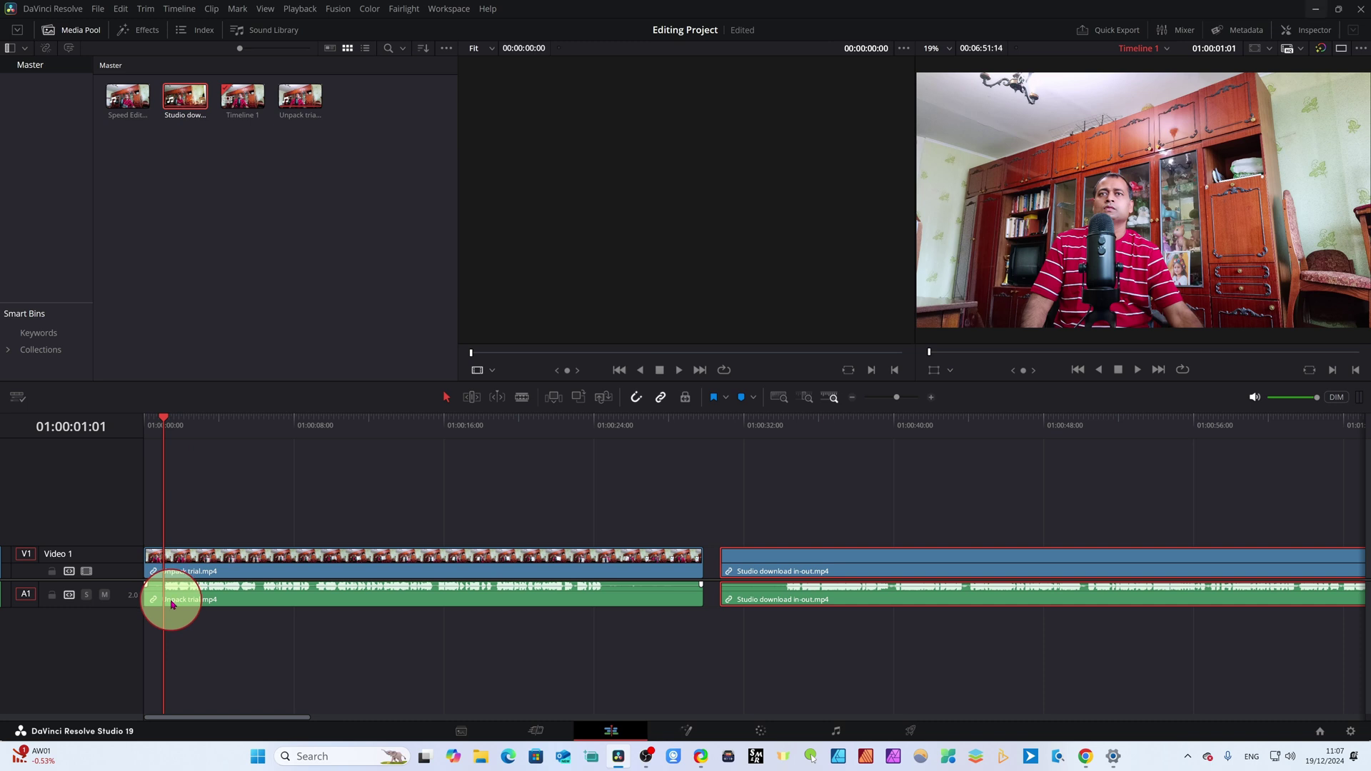
key(ctrl+b)
click(162, 425)
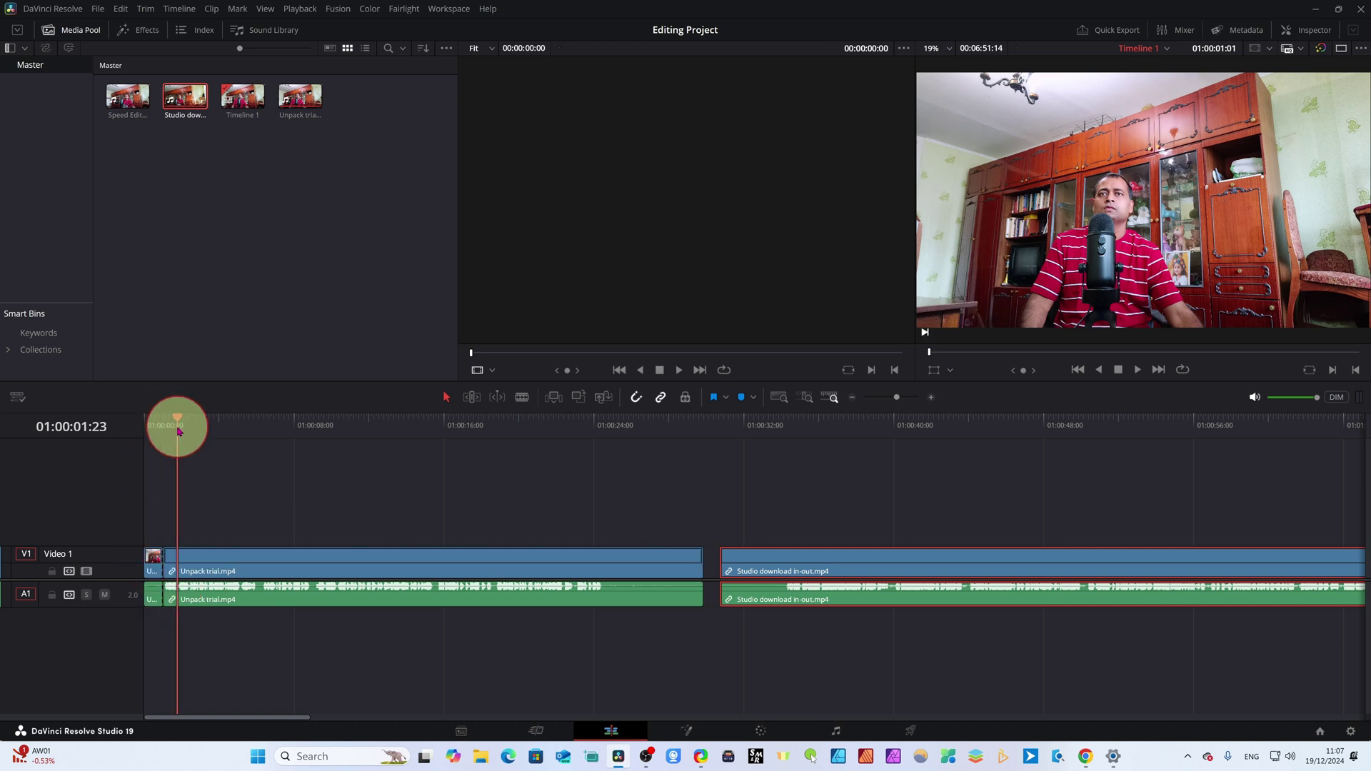
click(151, 598)
key(BackSpace)
click(170, 429)
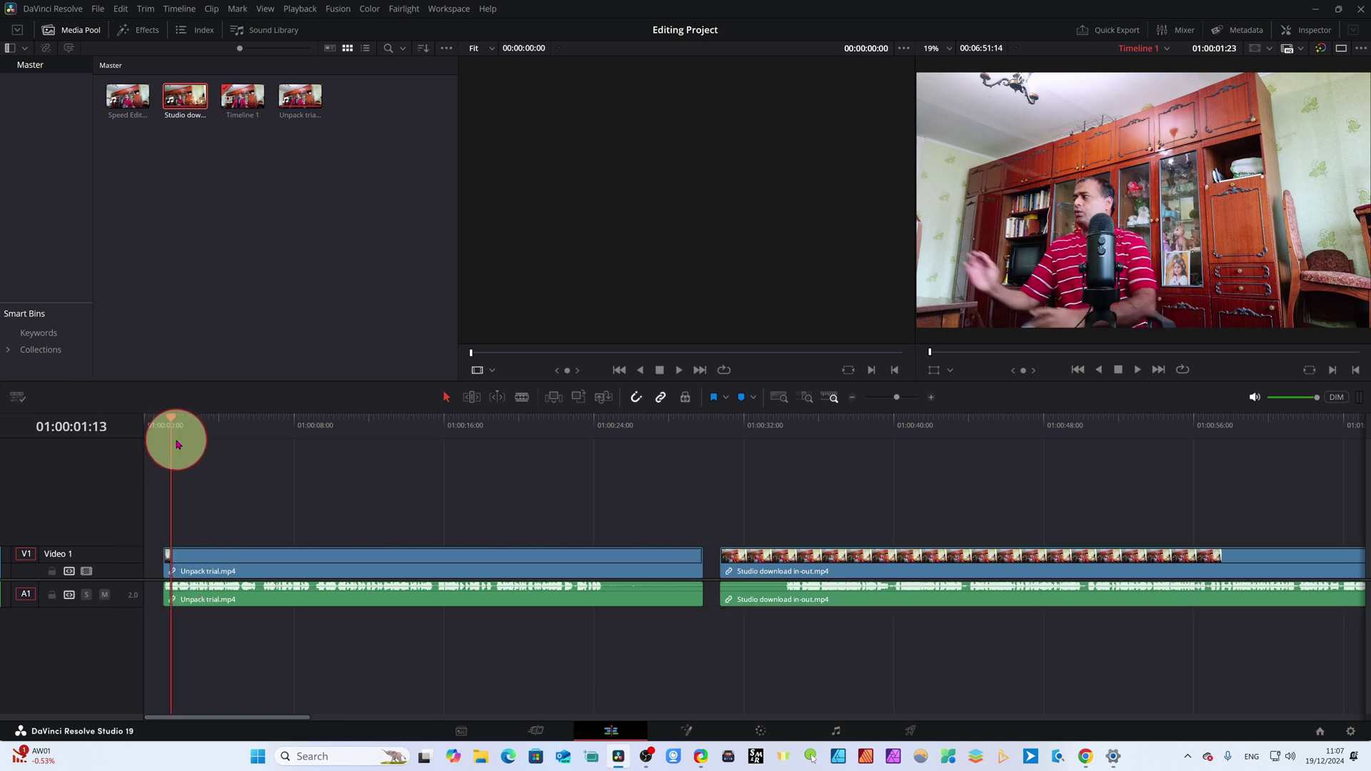
drag(171, 431, 143, 425)
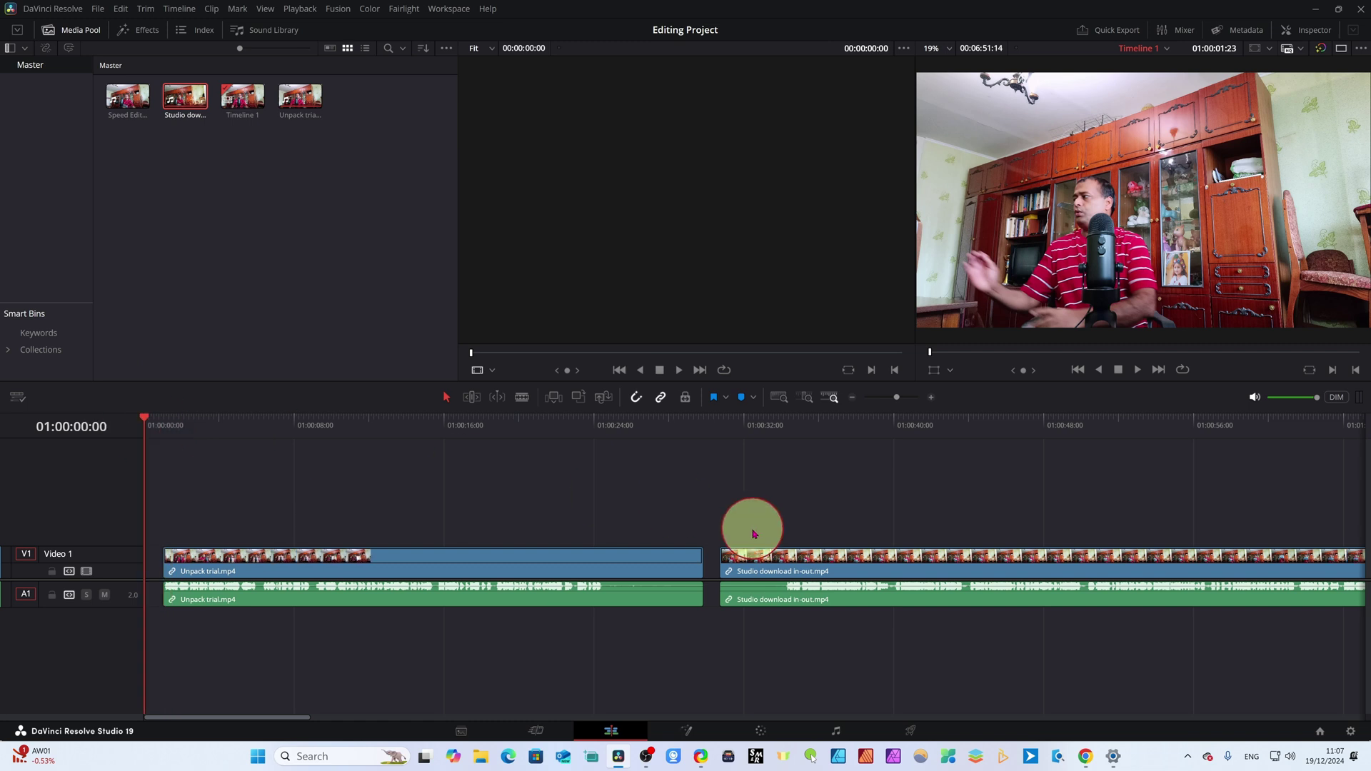
Add the Starfield generator from Effects > Generators to the timeline
click(146, 29)
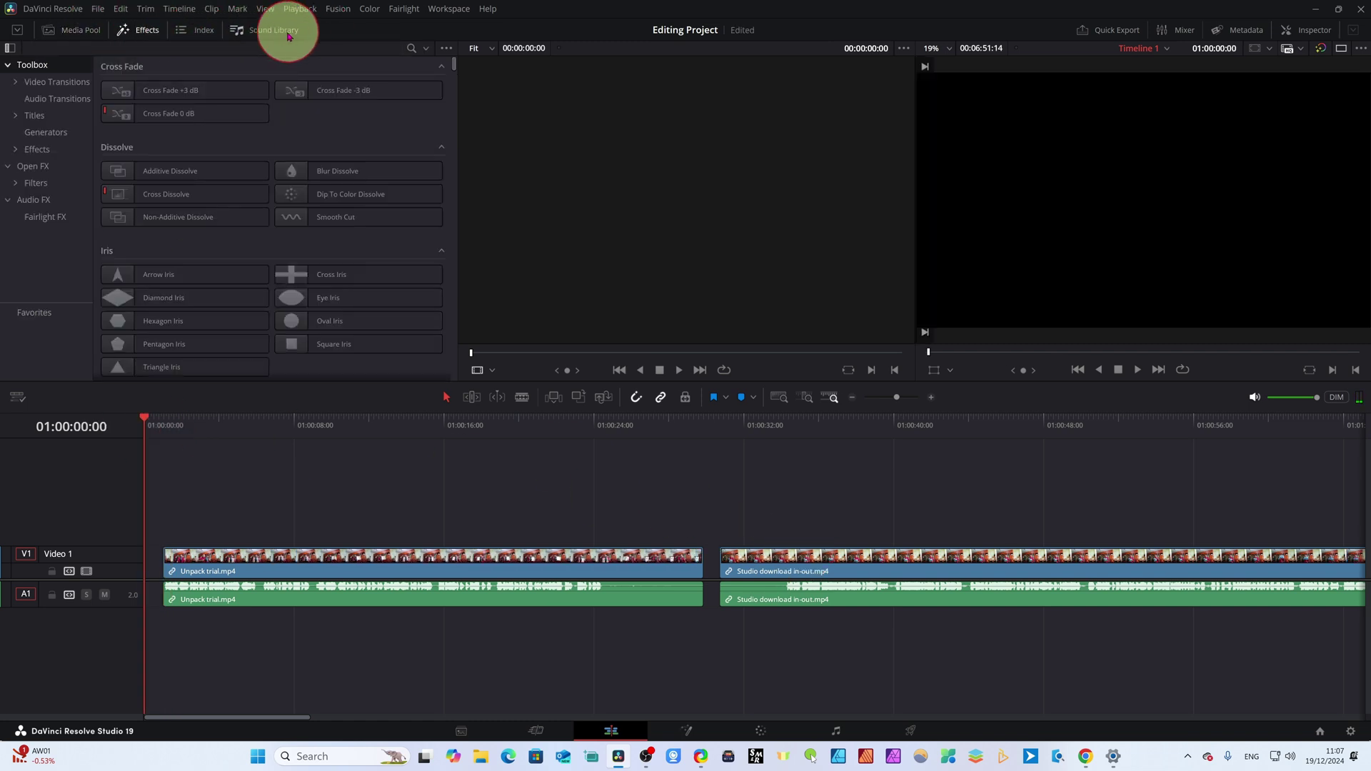
click(273, 31)
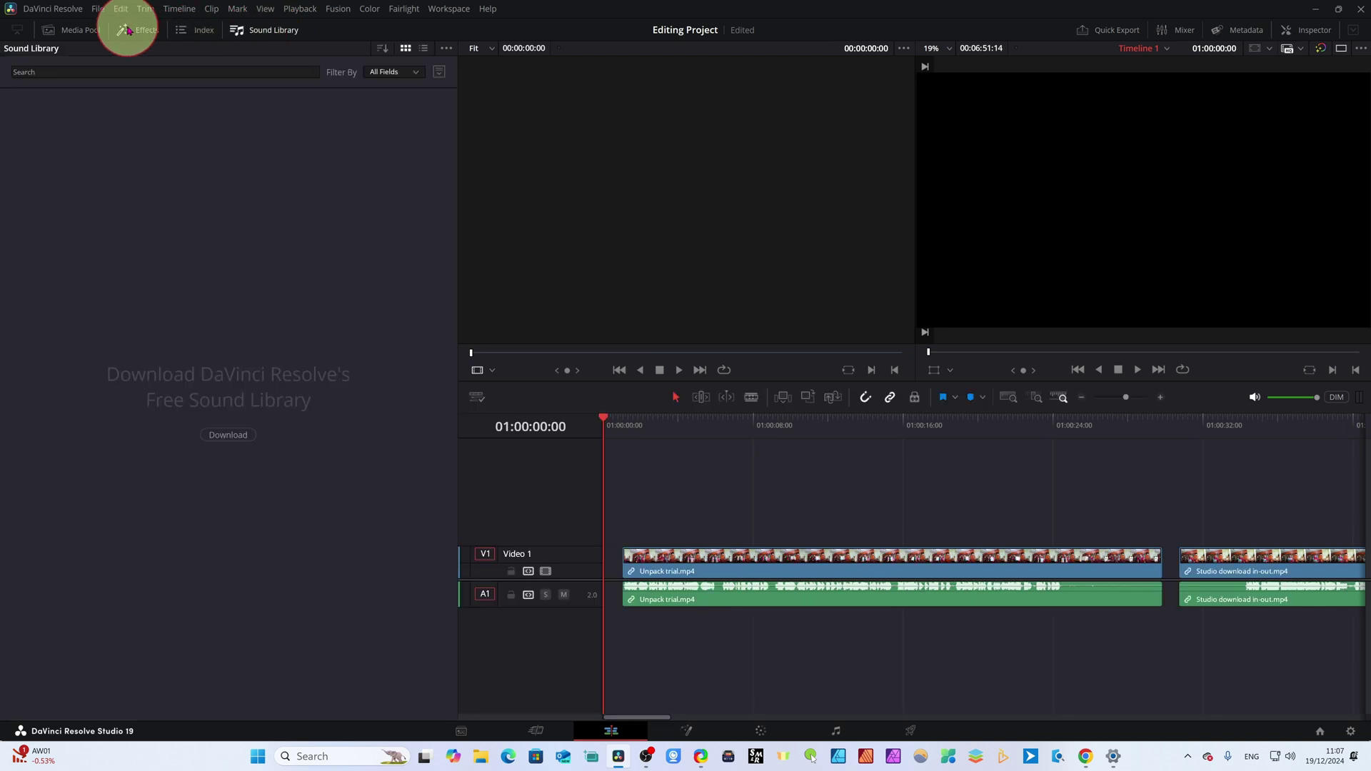
click(135, 28)
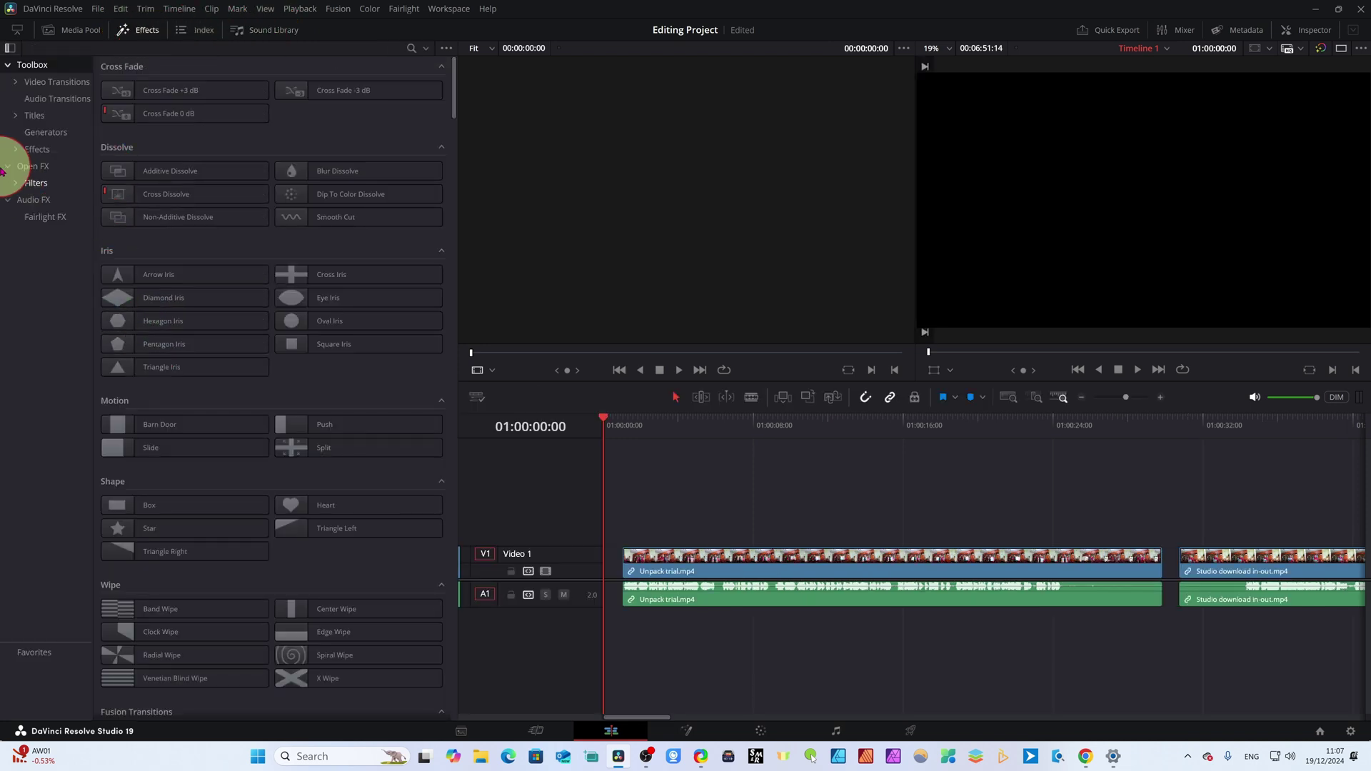
click(38, 133)
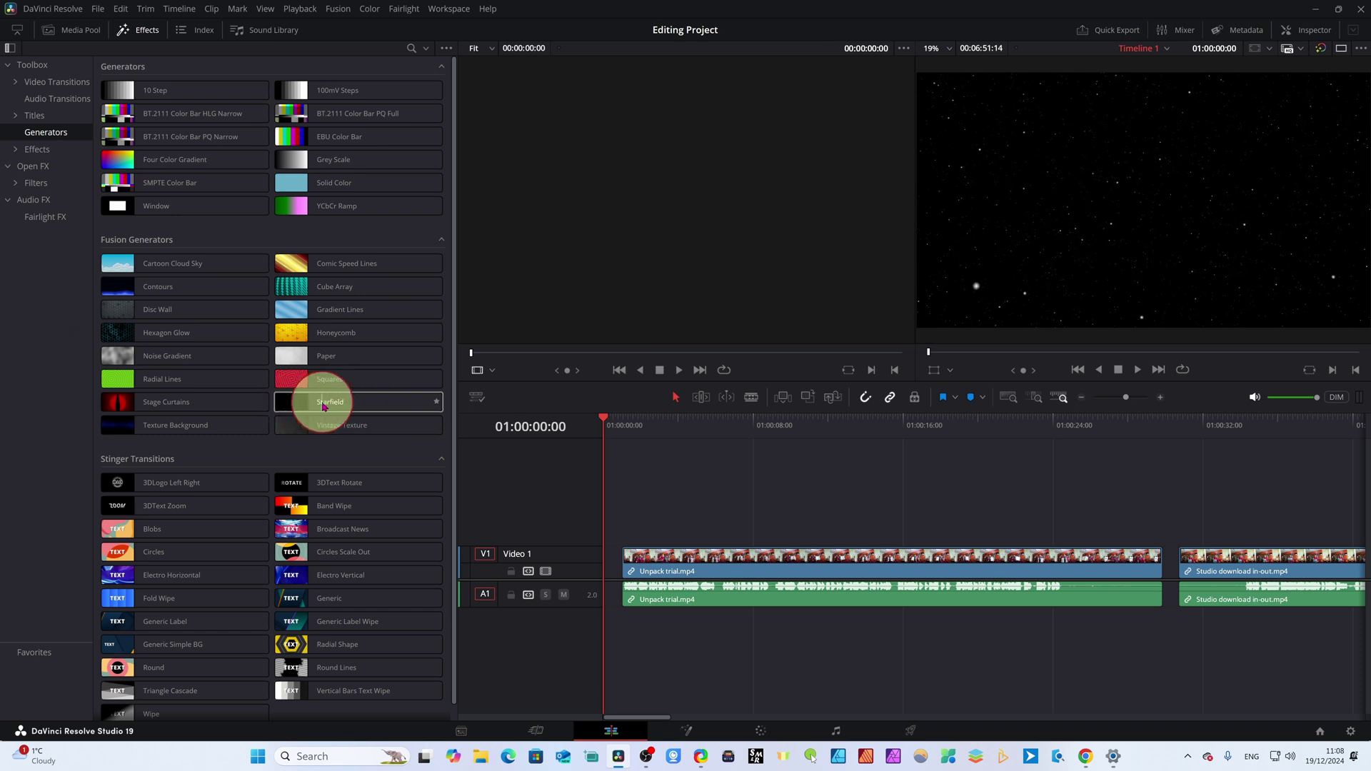
drag(299, 406, 603, 523)
Rearrange Video 1 so Starfield comes first with Unpack trial directly after it
drag(811, 525, 1323, 646)
drag(684, 717, 638, 717)
drag(798, 551, 962, 518)
drag(649, 530, 645, 569)
drag(905, 532, 830, 572)
drag(604, 427, 633, 450)
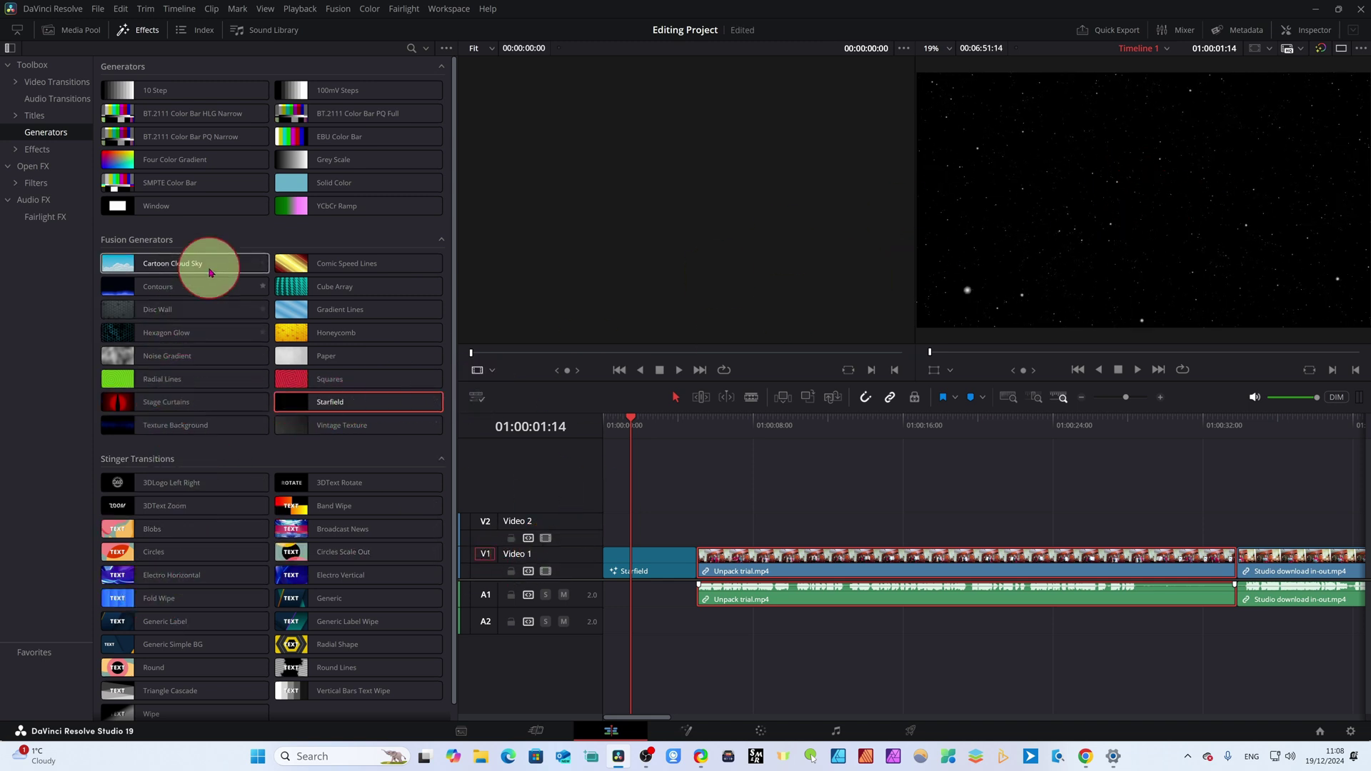
Drop the Pow!! title from the Titles list onto Video 2 over Starfield
scroll(221, 300, down, 1)
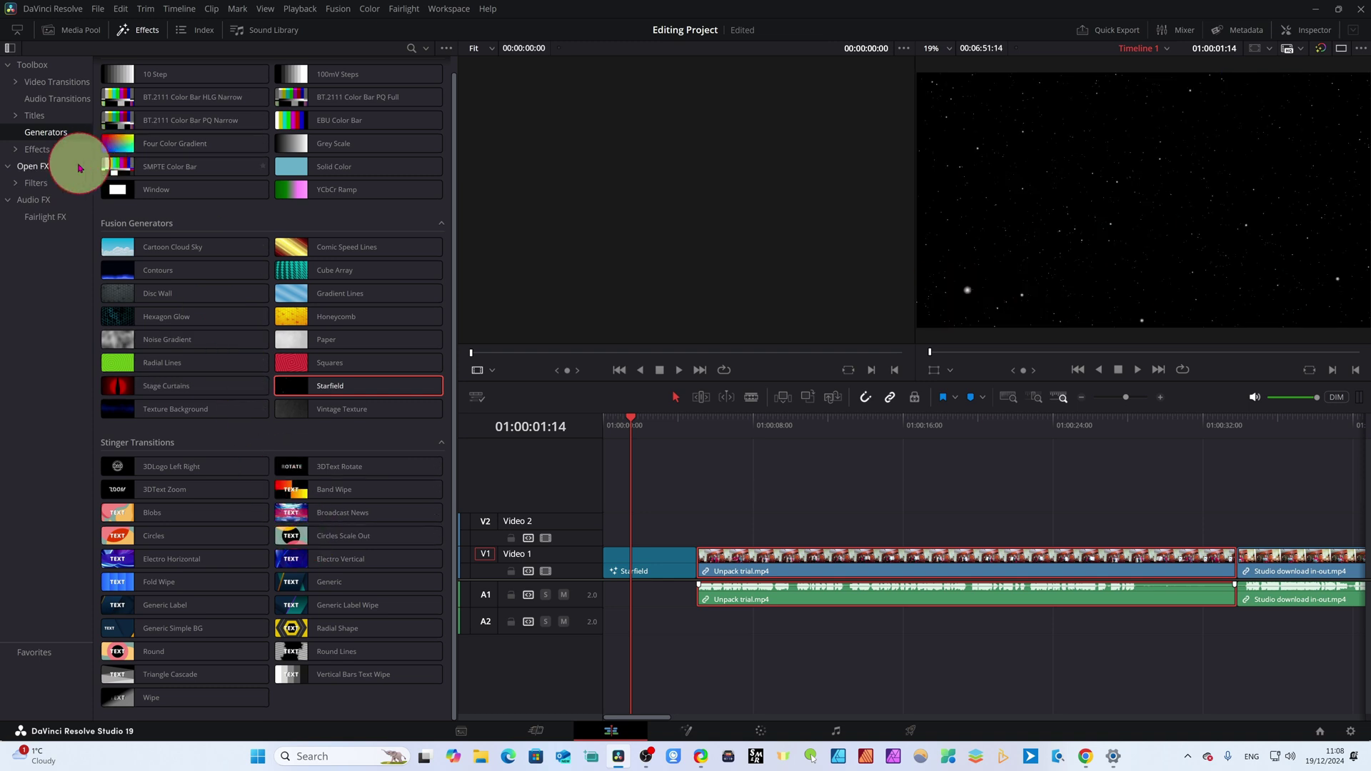
click(36, 115)
scroll(279, 547, down, 5)
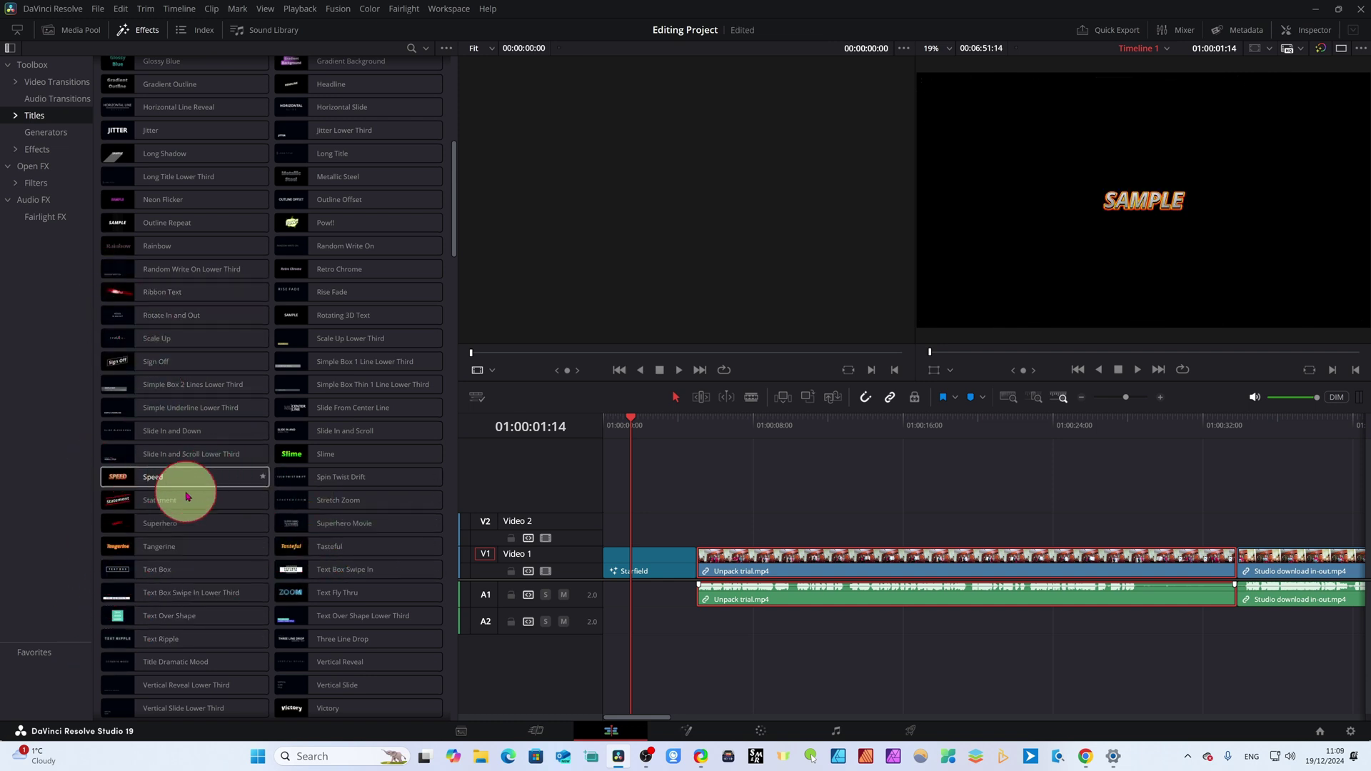
scroll(183, 514, up, 3)
scroll(189, 614, down, 6)
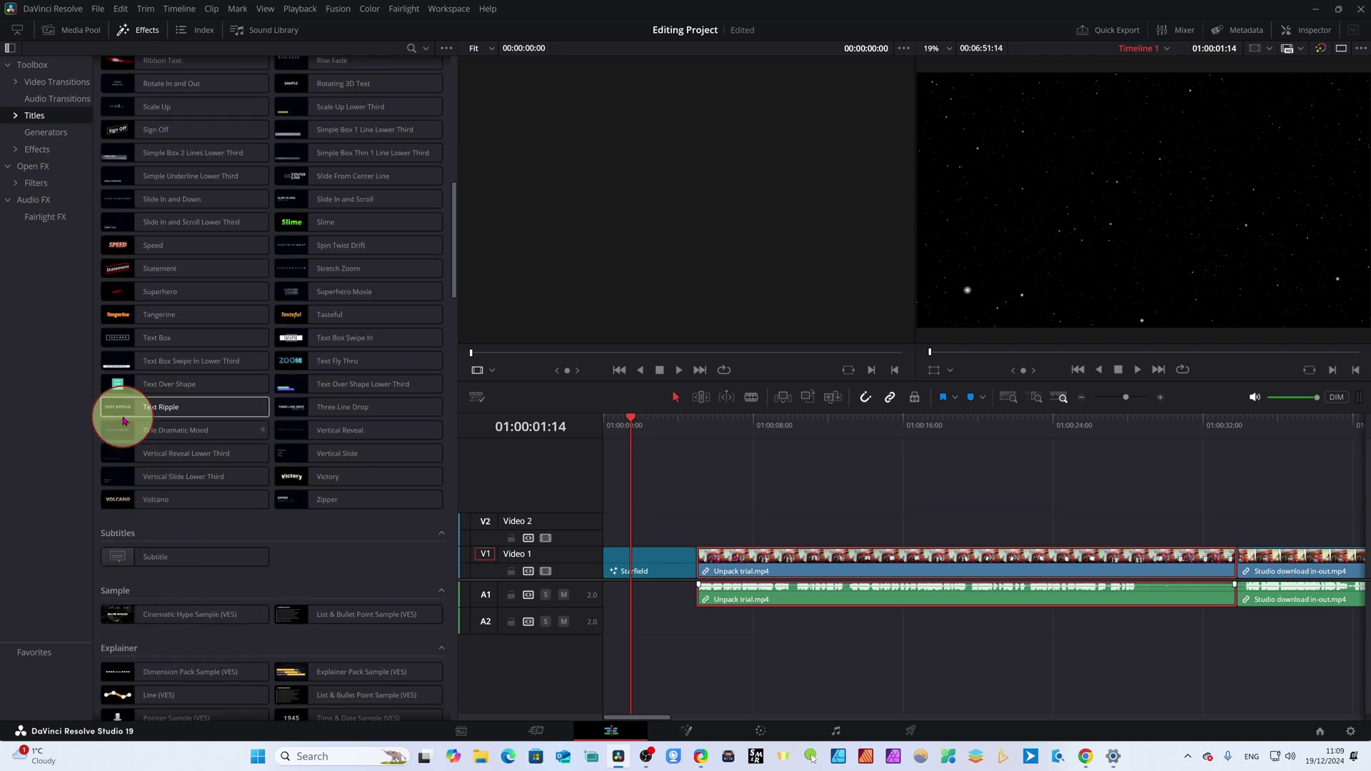
scroll(293, 432, up, 10)
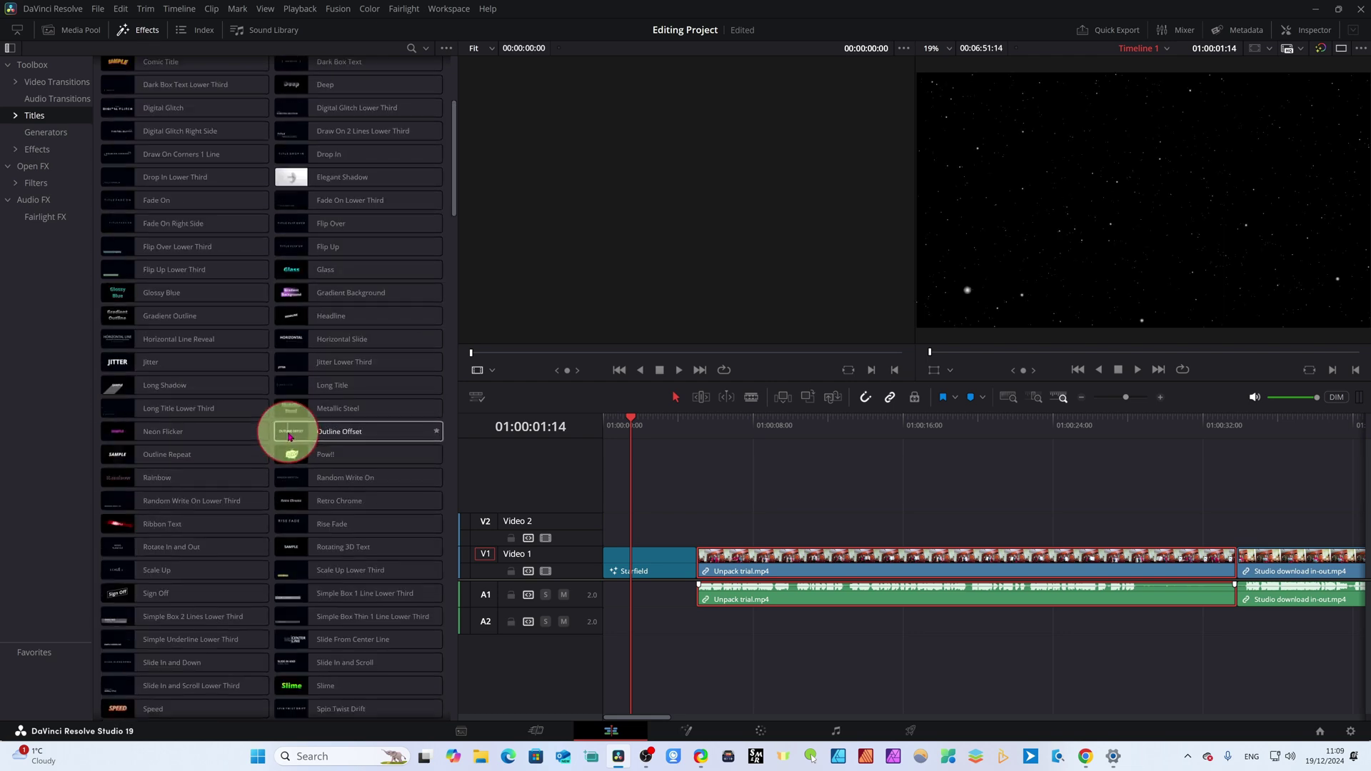
scroll(288, 436, down, 3)
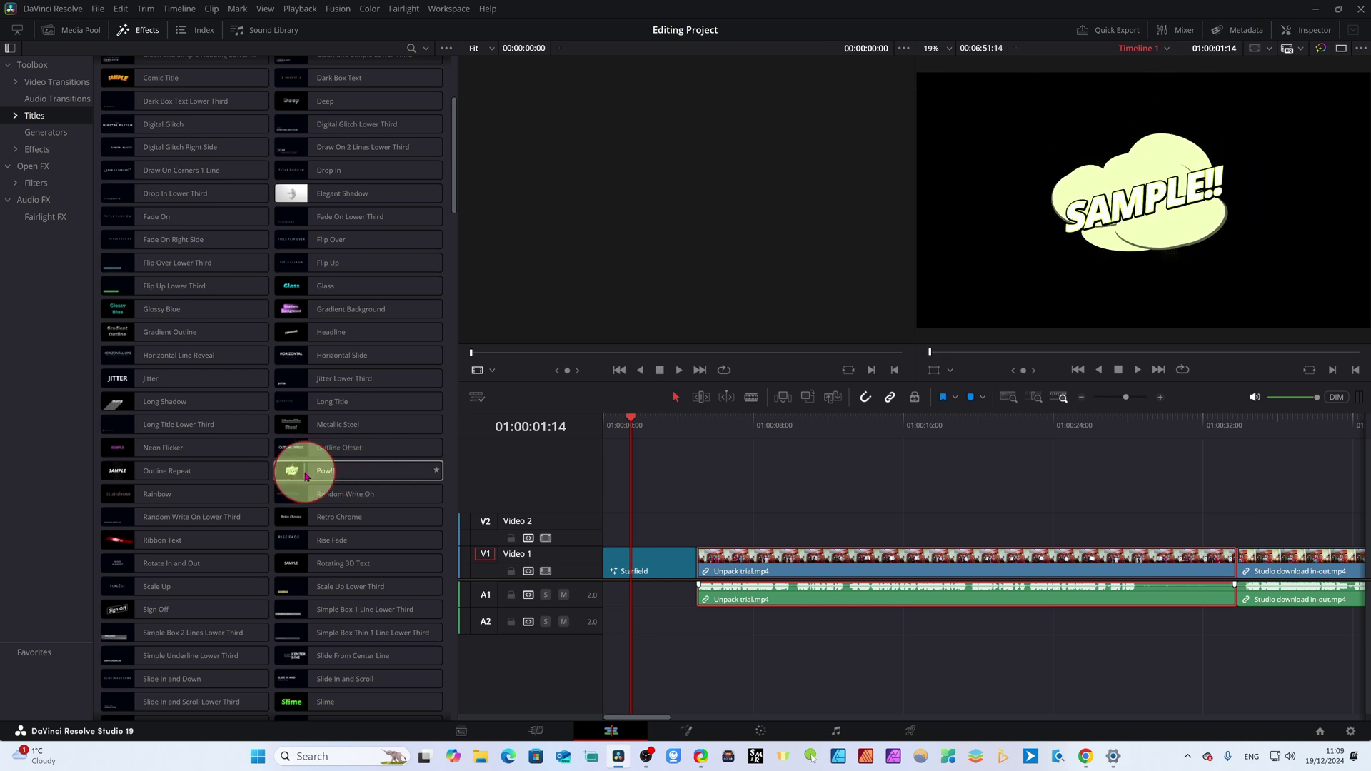
drag(285, 474, 604, 530)
click(620, 422)
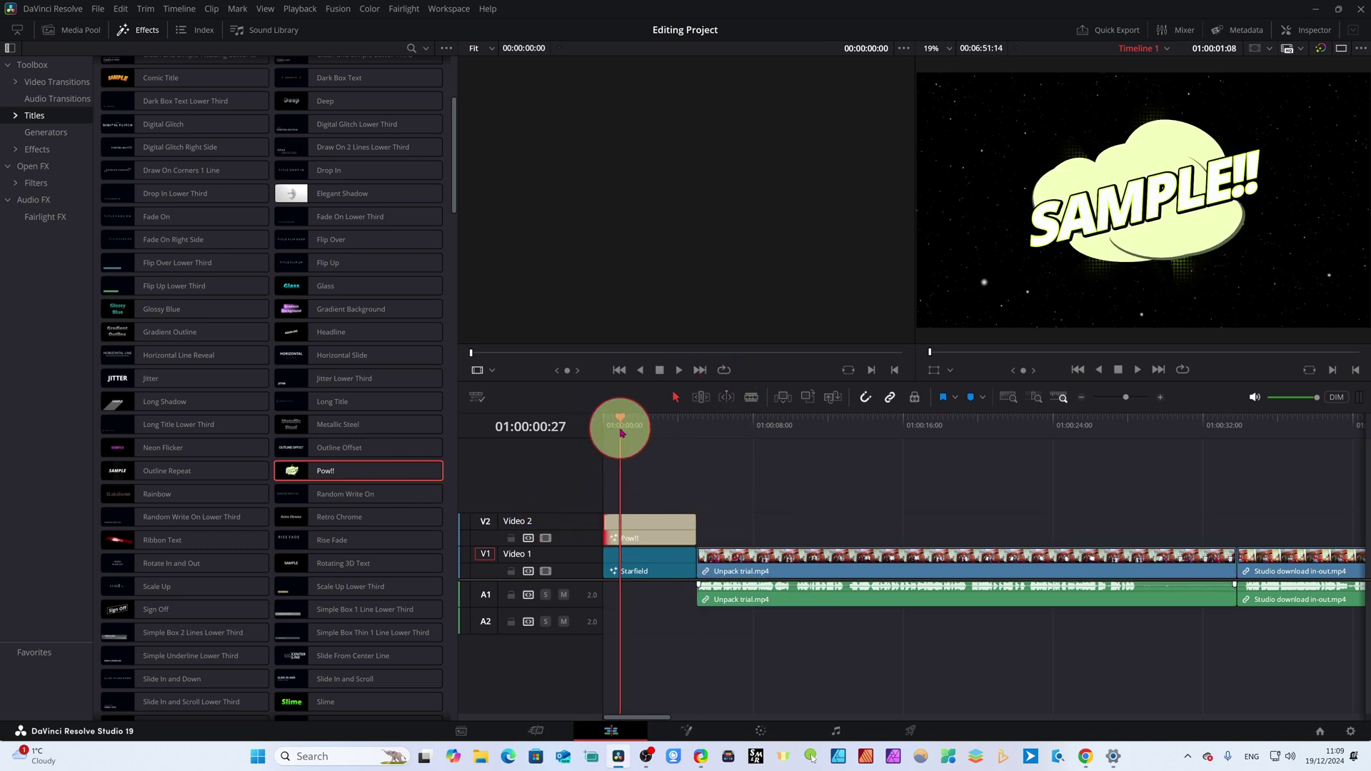
Replace the Pow!! title's SAMPLE!! text with 'Davinci Resolve Update 19.1.2' in the Inspector
click(651, 535)
click(1313, 30)
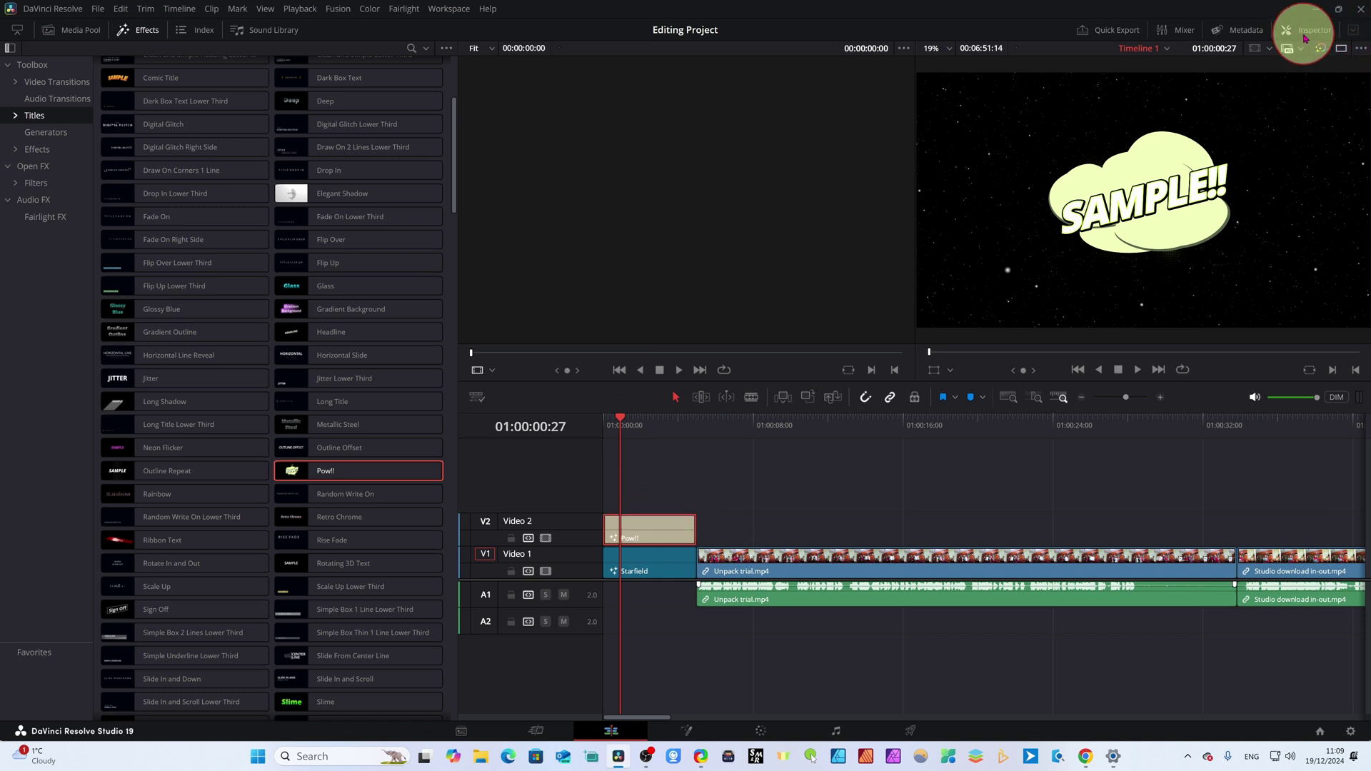
click(1250, 180)
click(1165, 161)
mouse_move(1167, 169)
mouse_down()
mouse_move(1111, 171)
mouse_move(1177, 176)
mouse_up()
key(BackSpace)
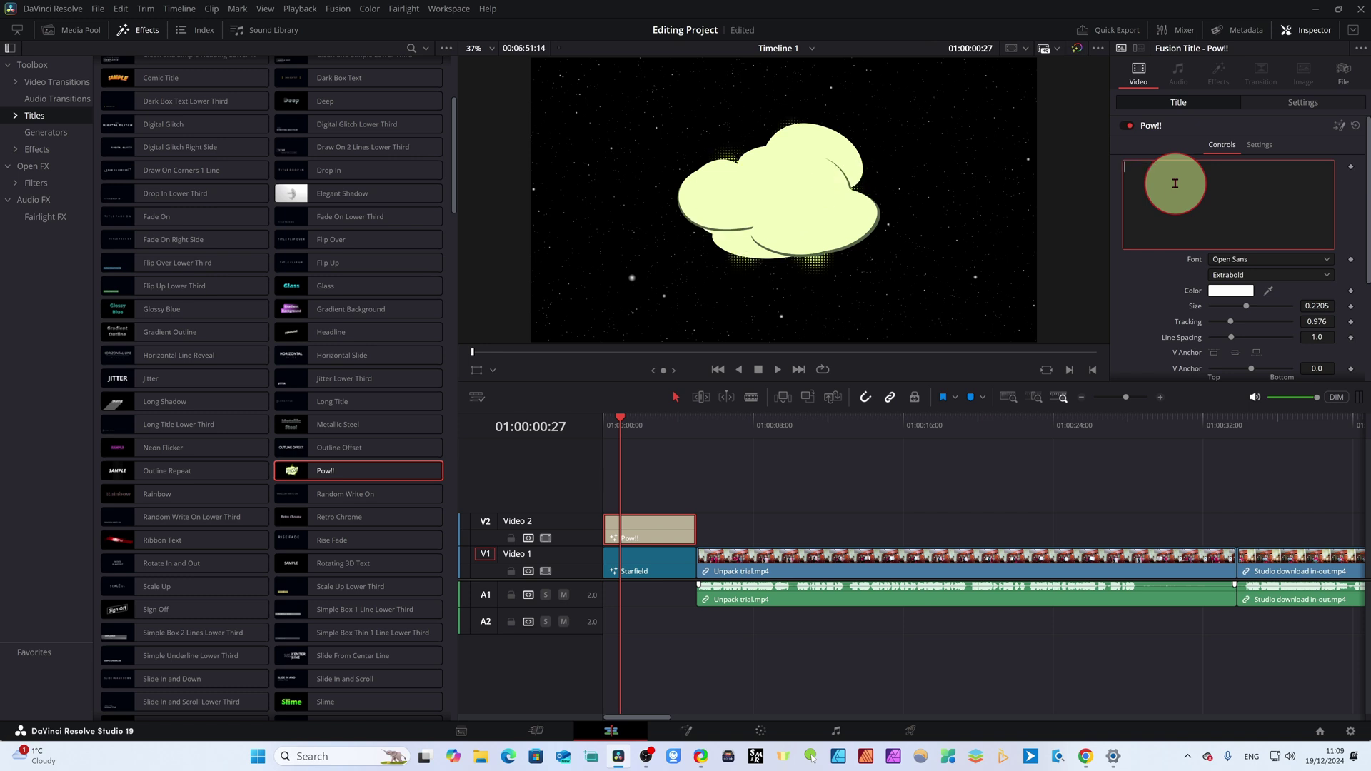
text(Davinci Re)
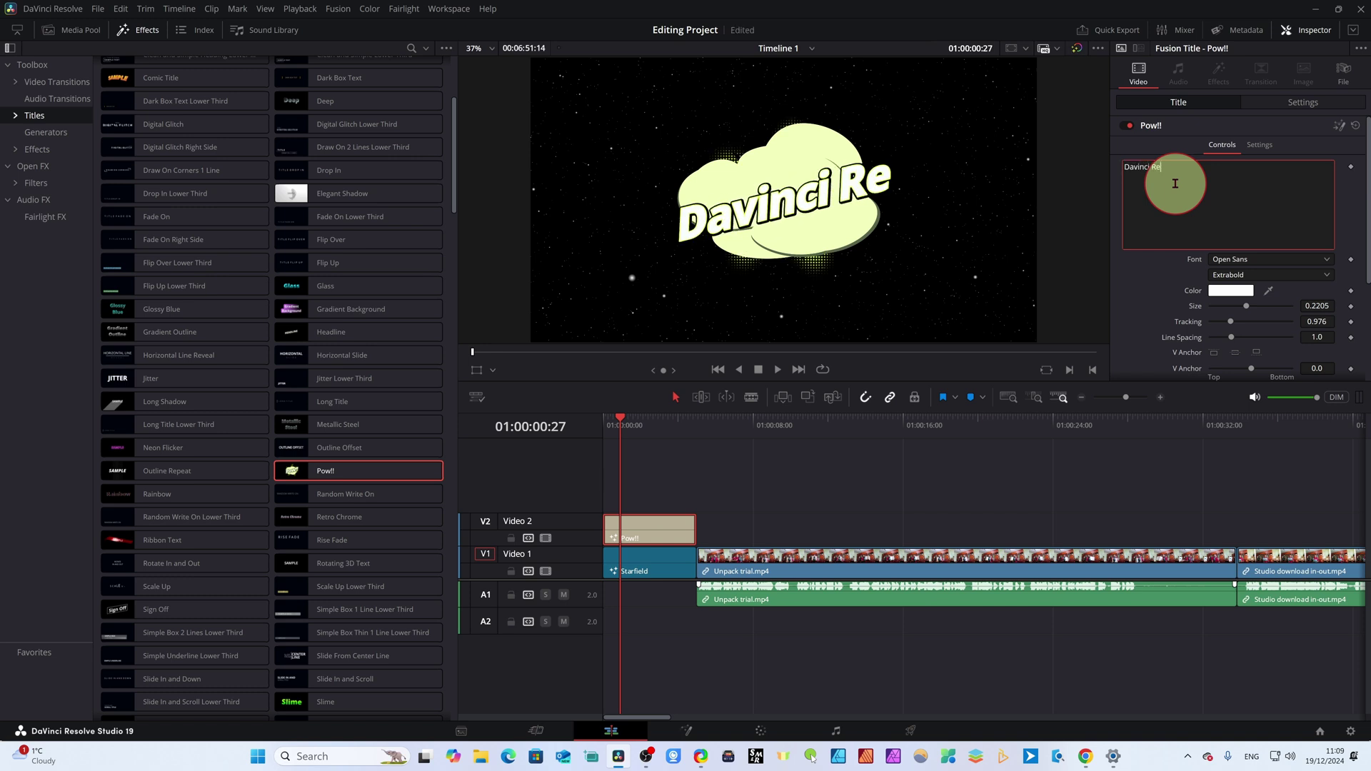
text(solve )
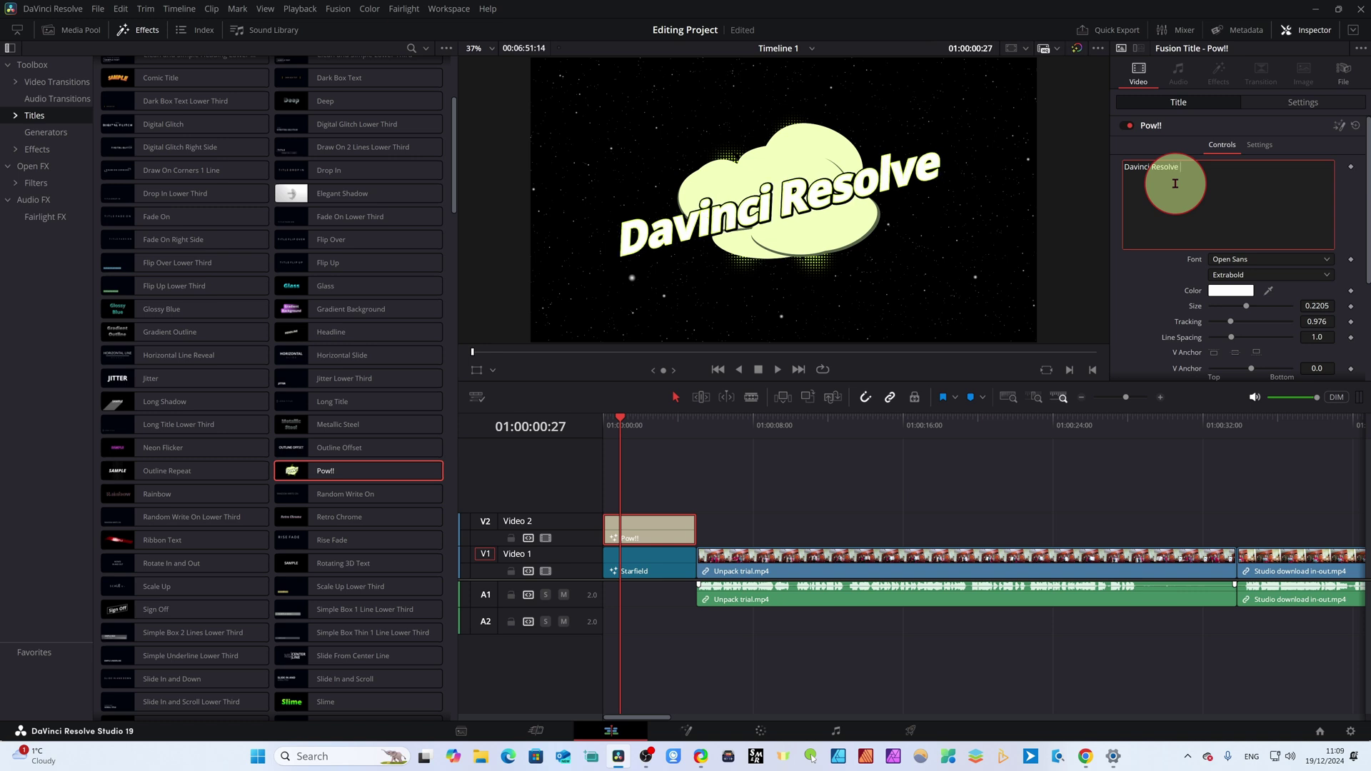
text(Update)
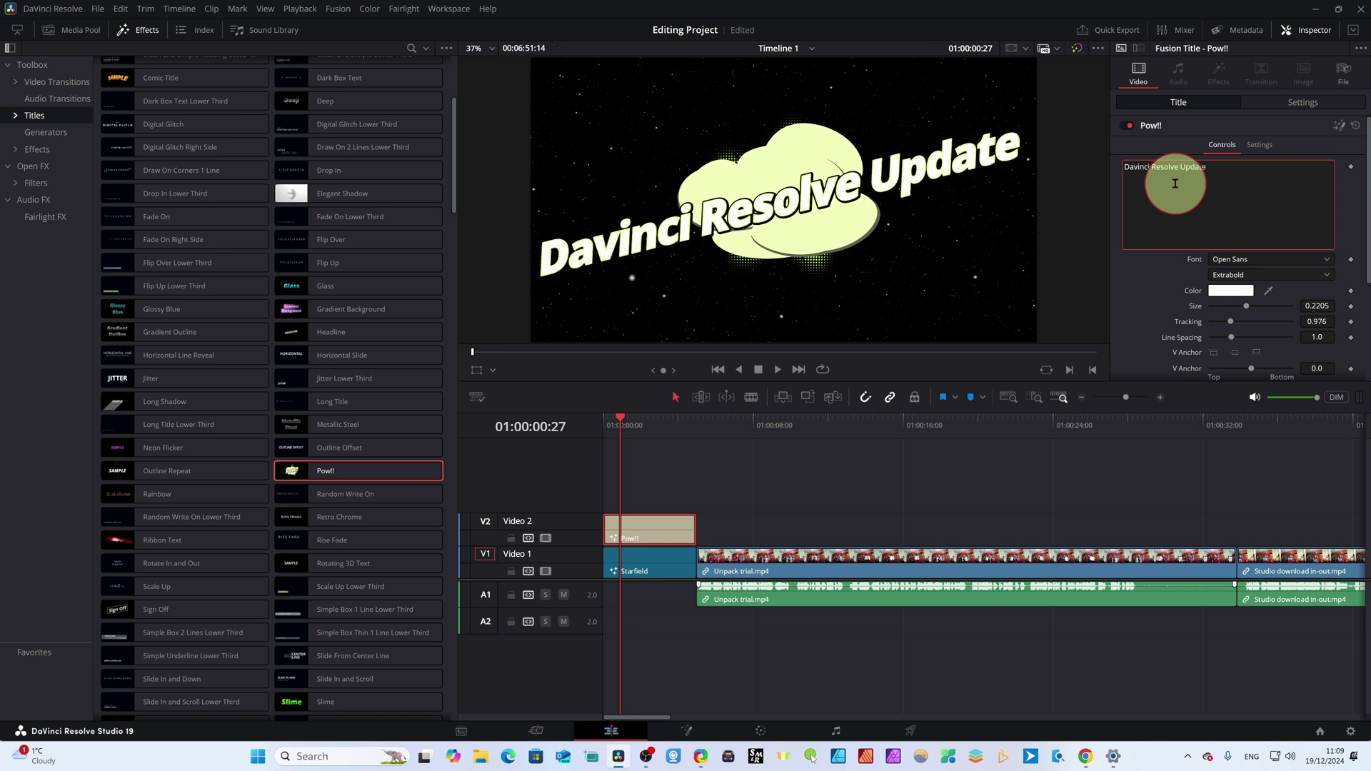
text( 19.1)
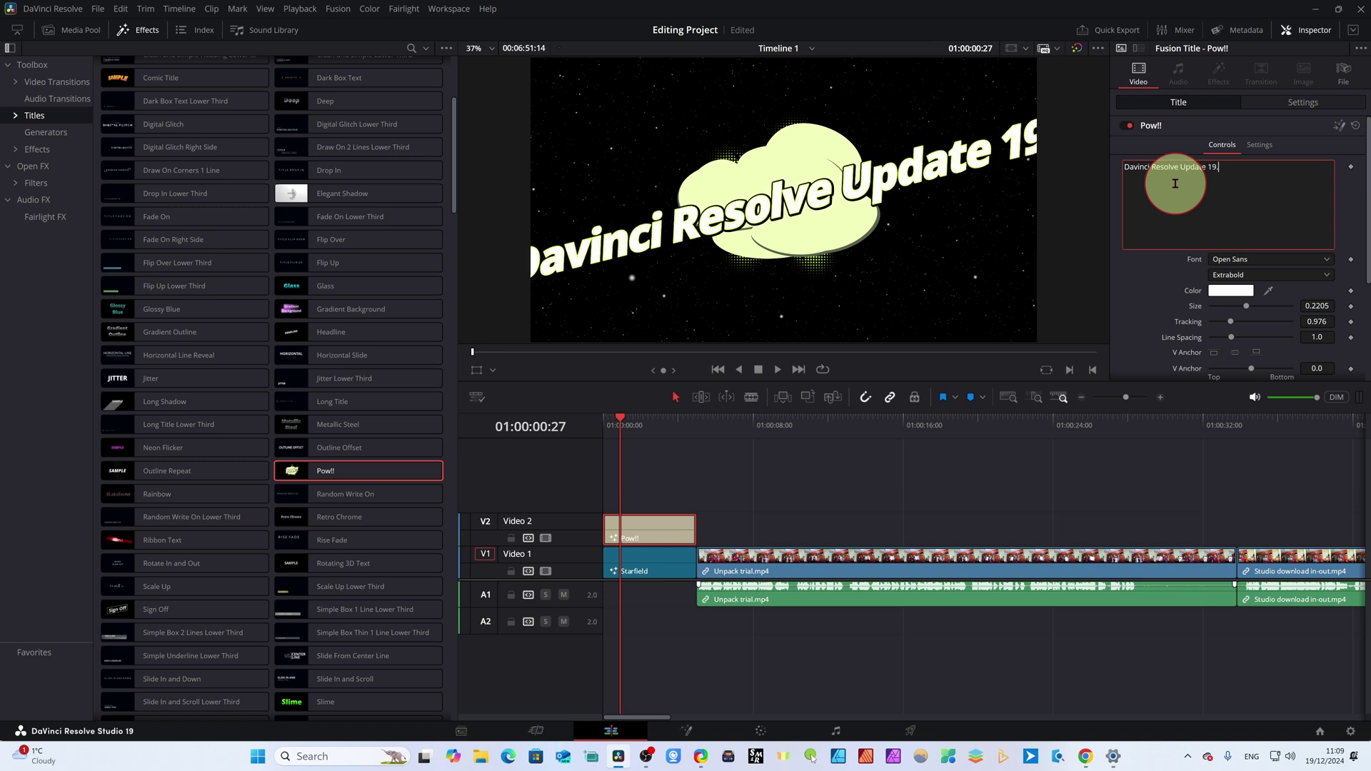
text(.2)
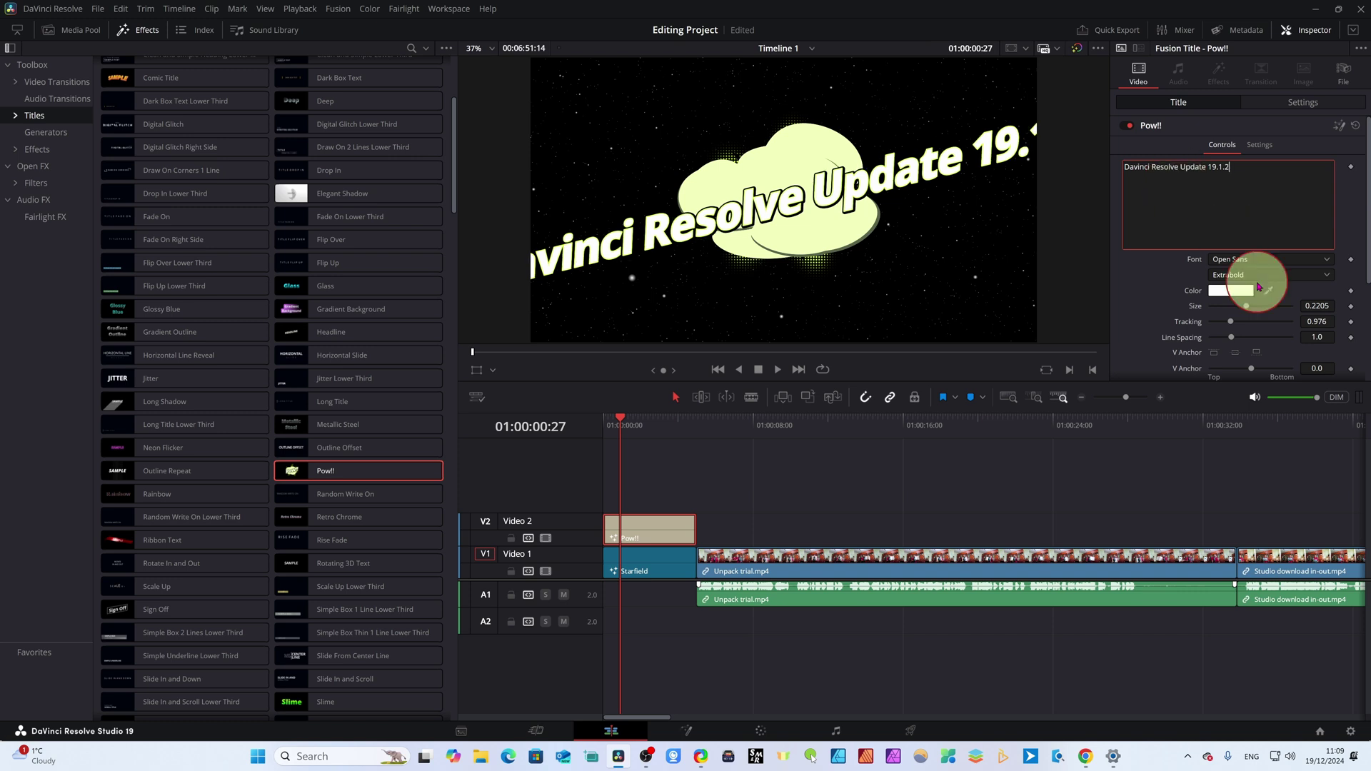
Shrink the title text and set its colour to orange
drag(1245, 312, 1230, 312)
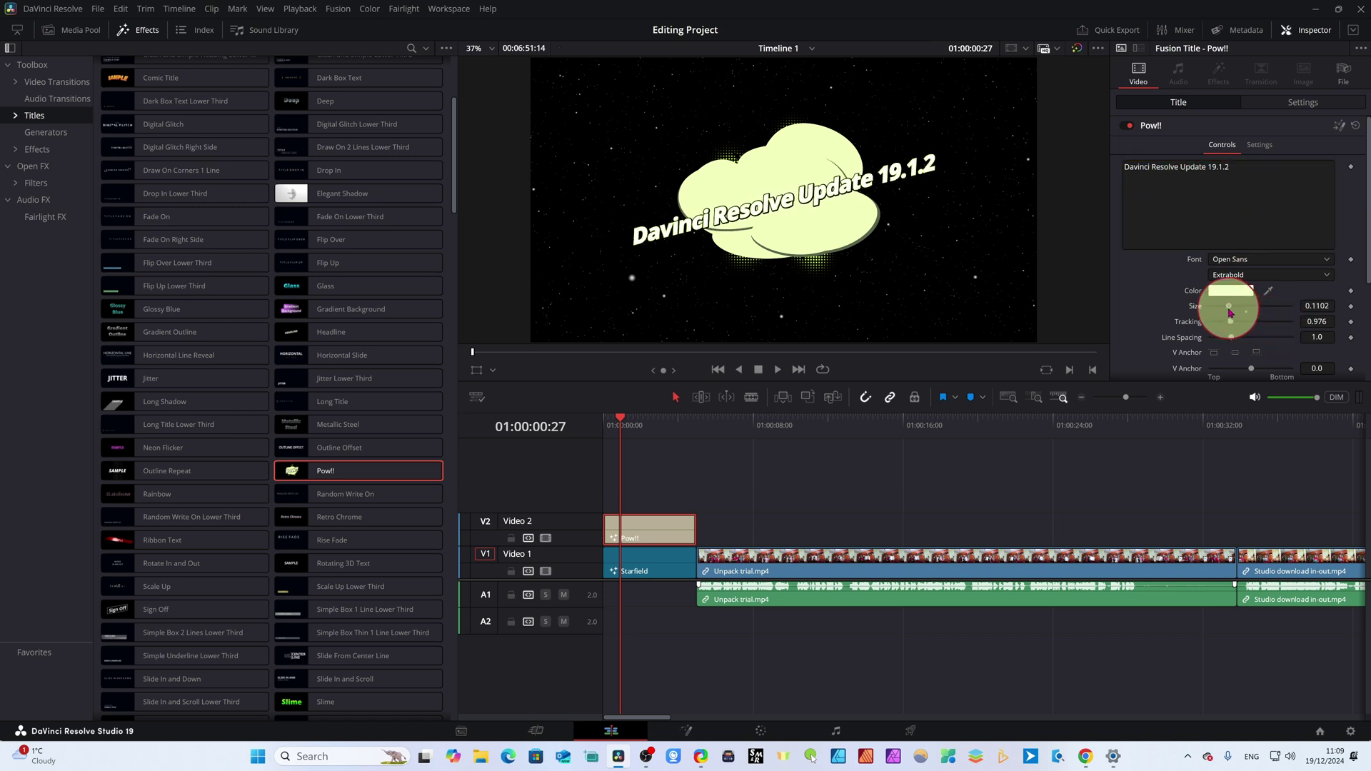
click(1244, 293)
mouse_move(775, 294)
mouse_down()
mouse_move(794, 307)
mouse_move(798, 291)
mouse_up()
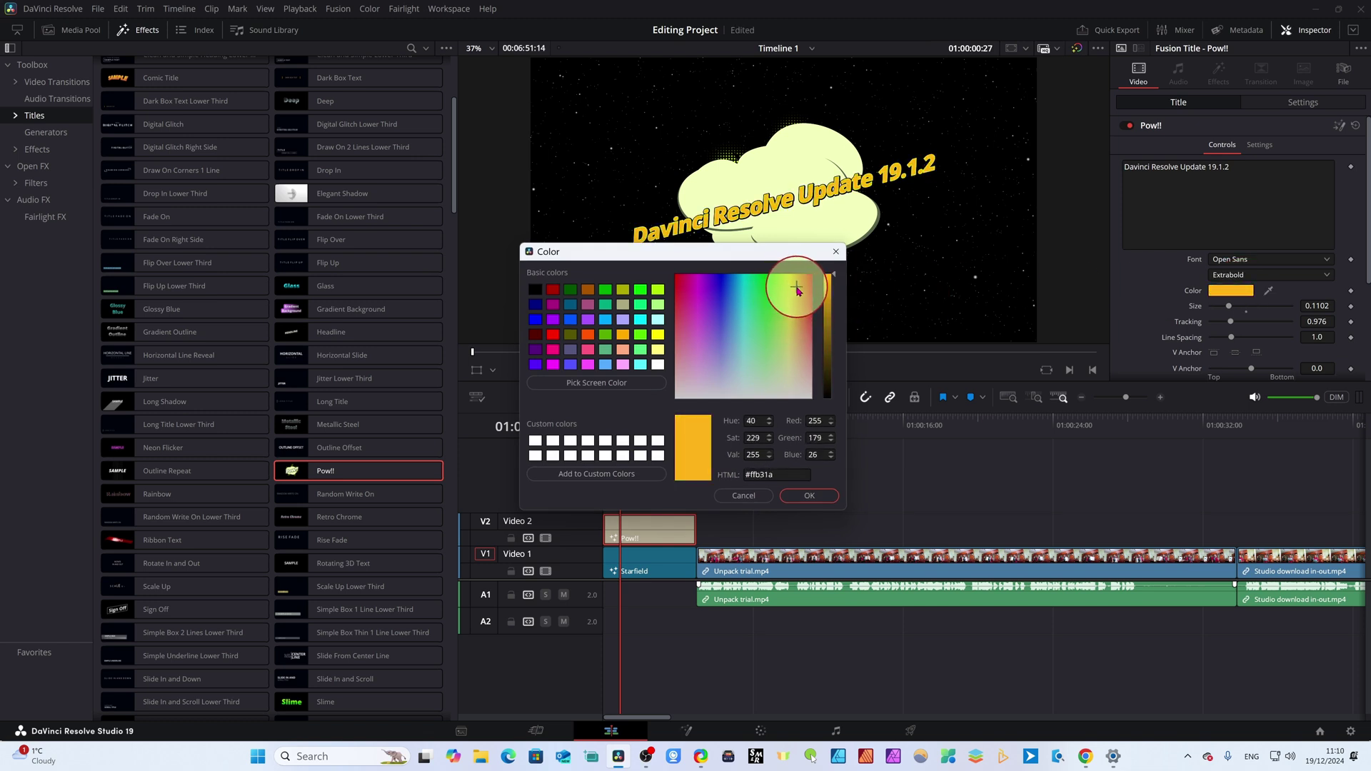
click(641, 290)
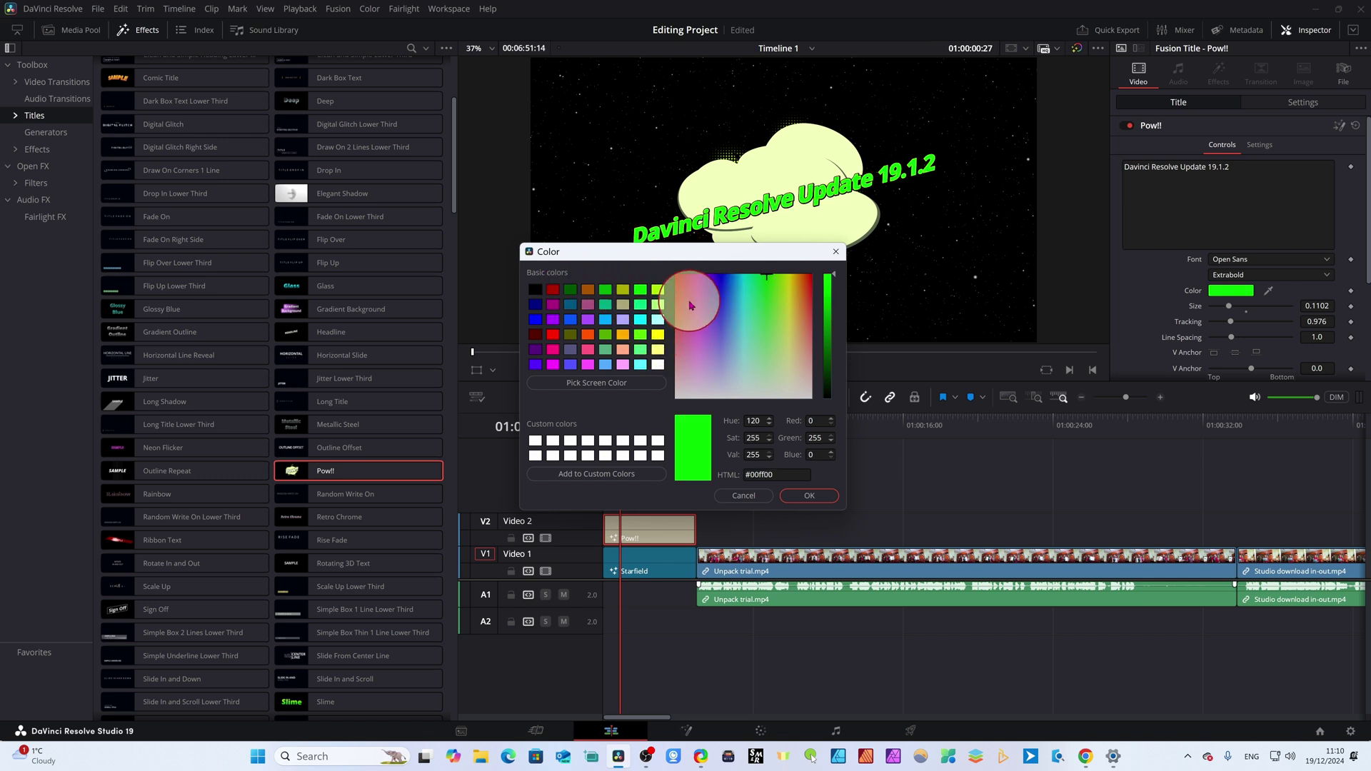
click(690, 303)
click(553, 333)
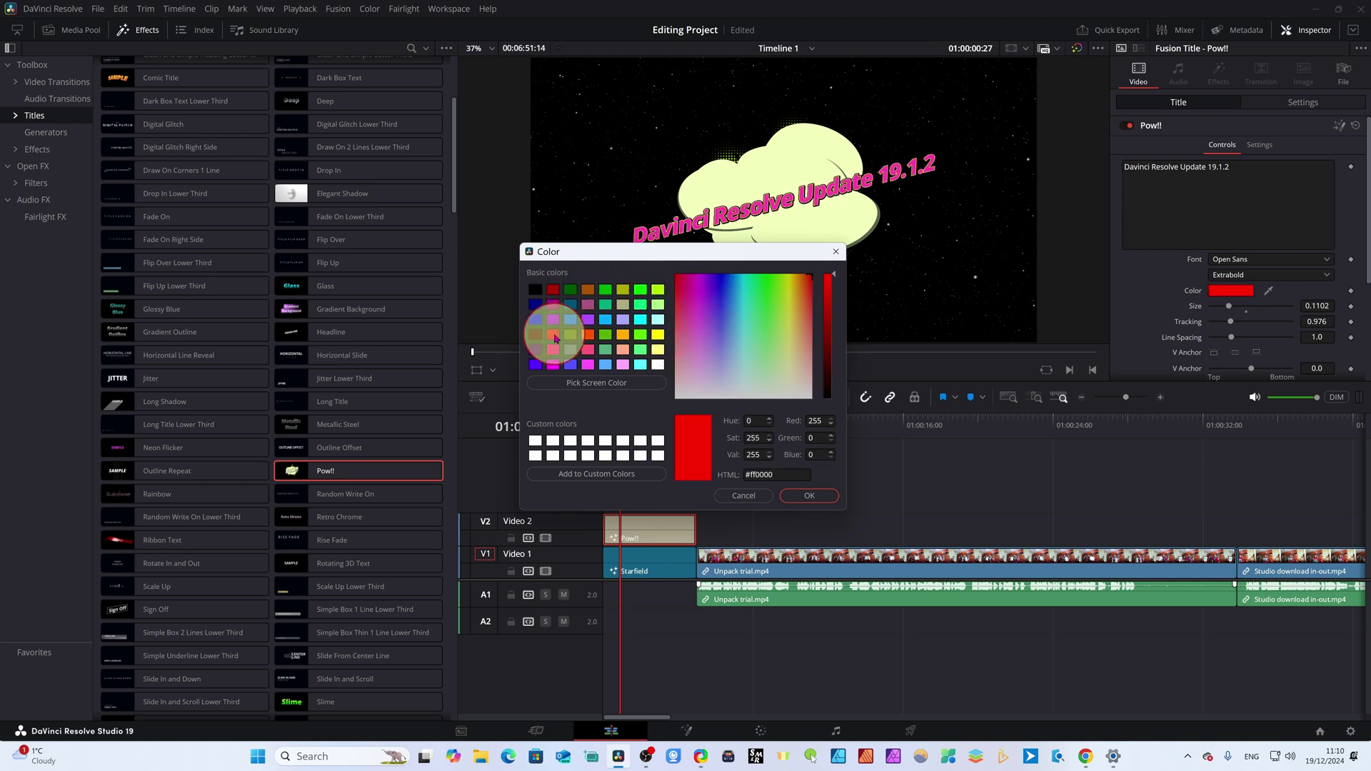
click(801, 292)
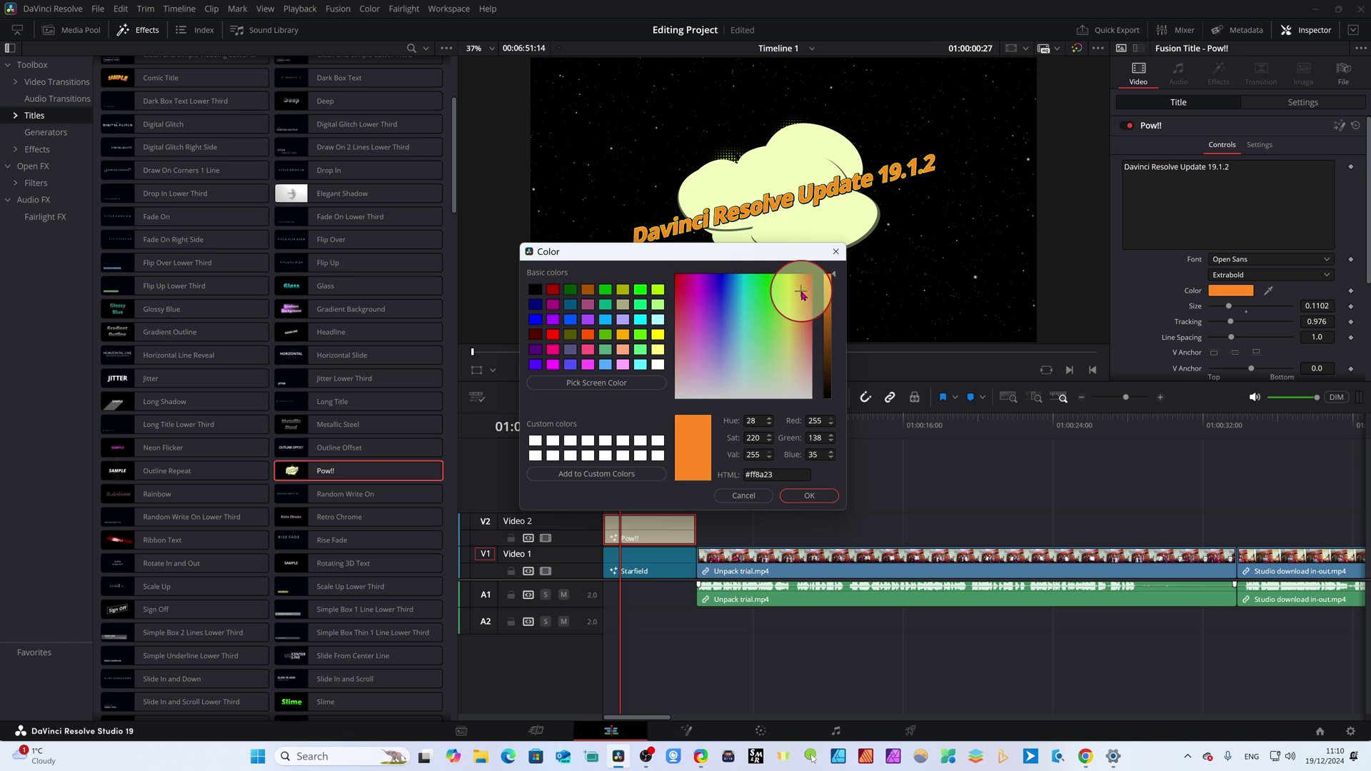
click(809, 496)
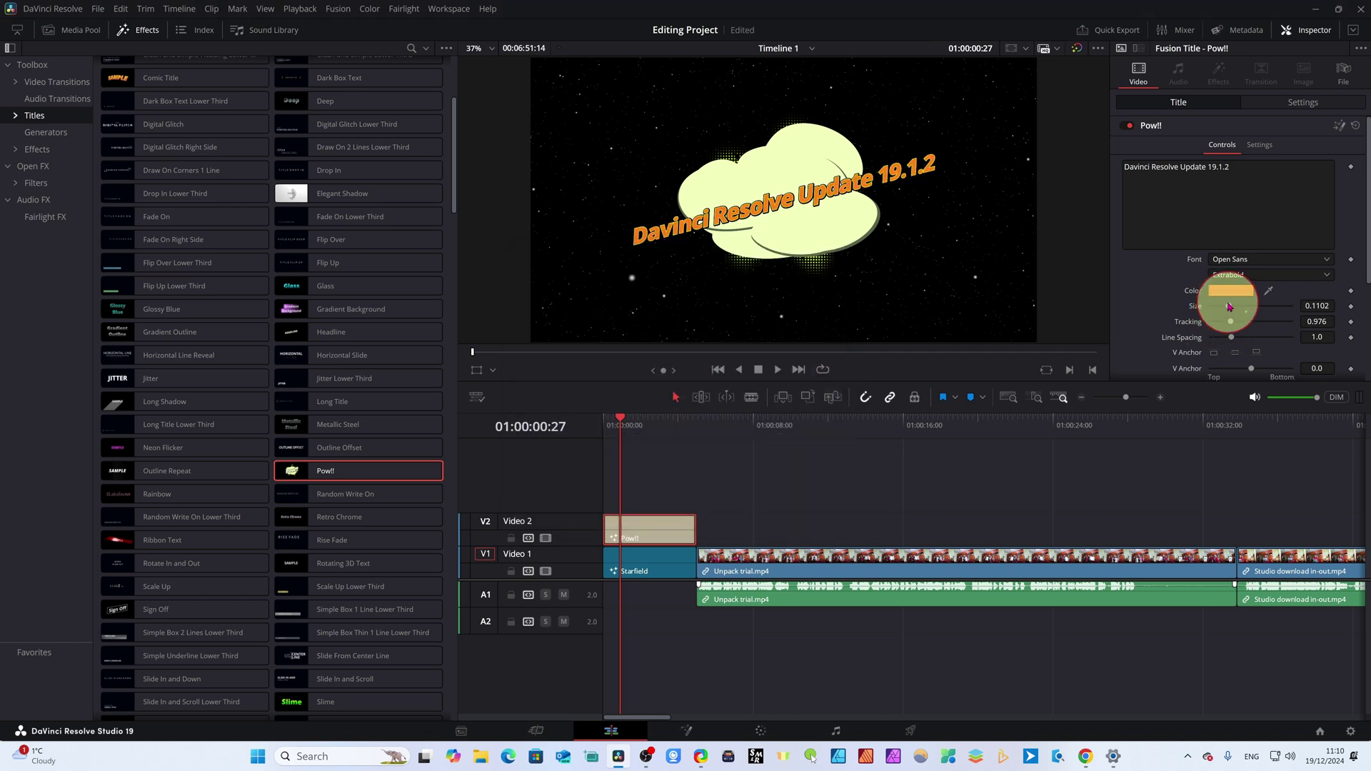
Reduce the text size slightly, adjust tracking and set line spacing to 1.795
drag(1230, 307, 1228, 309)
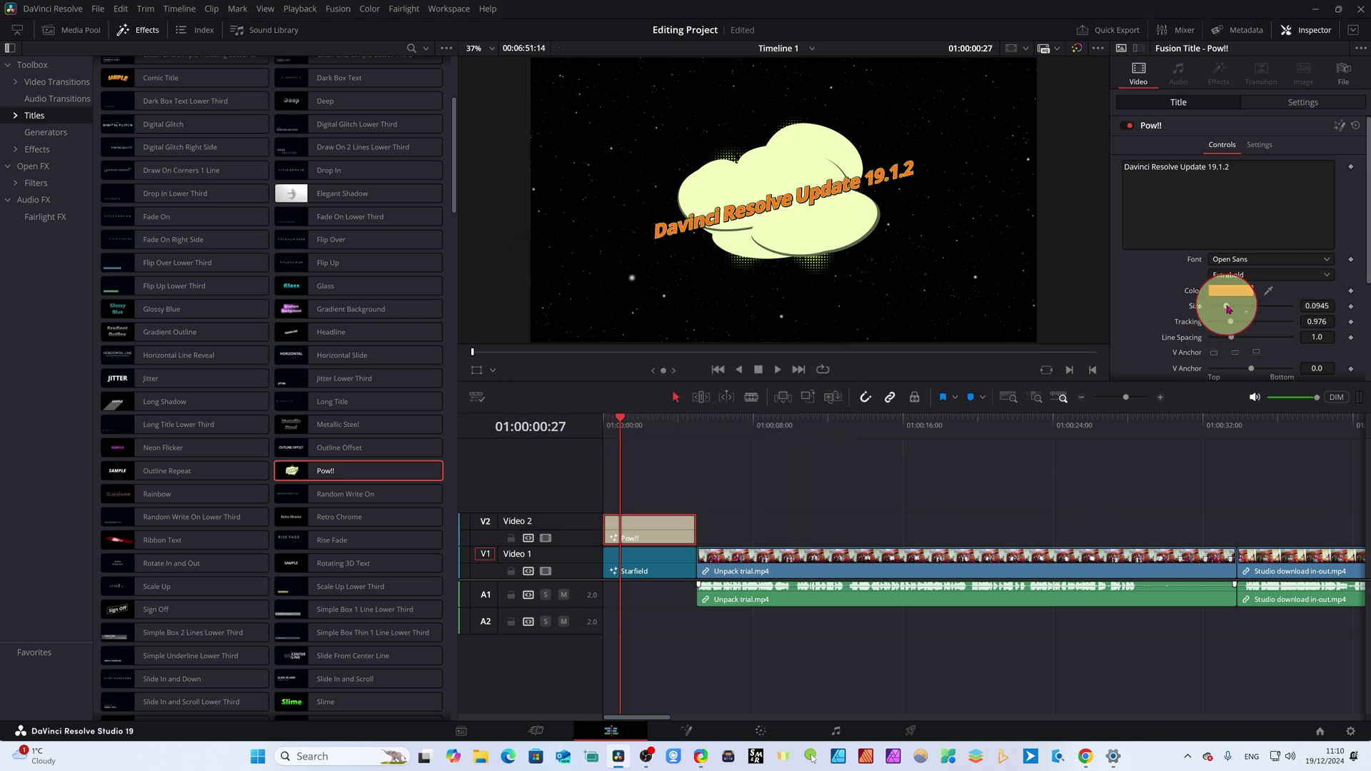
mouse_move(1235, 323)
mouse_down()
mouse_move(1286, 315)
mouse_move(1210, 321)
mouse_up()
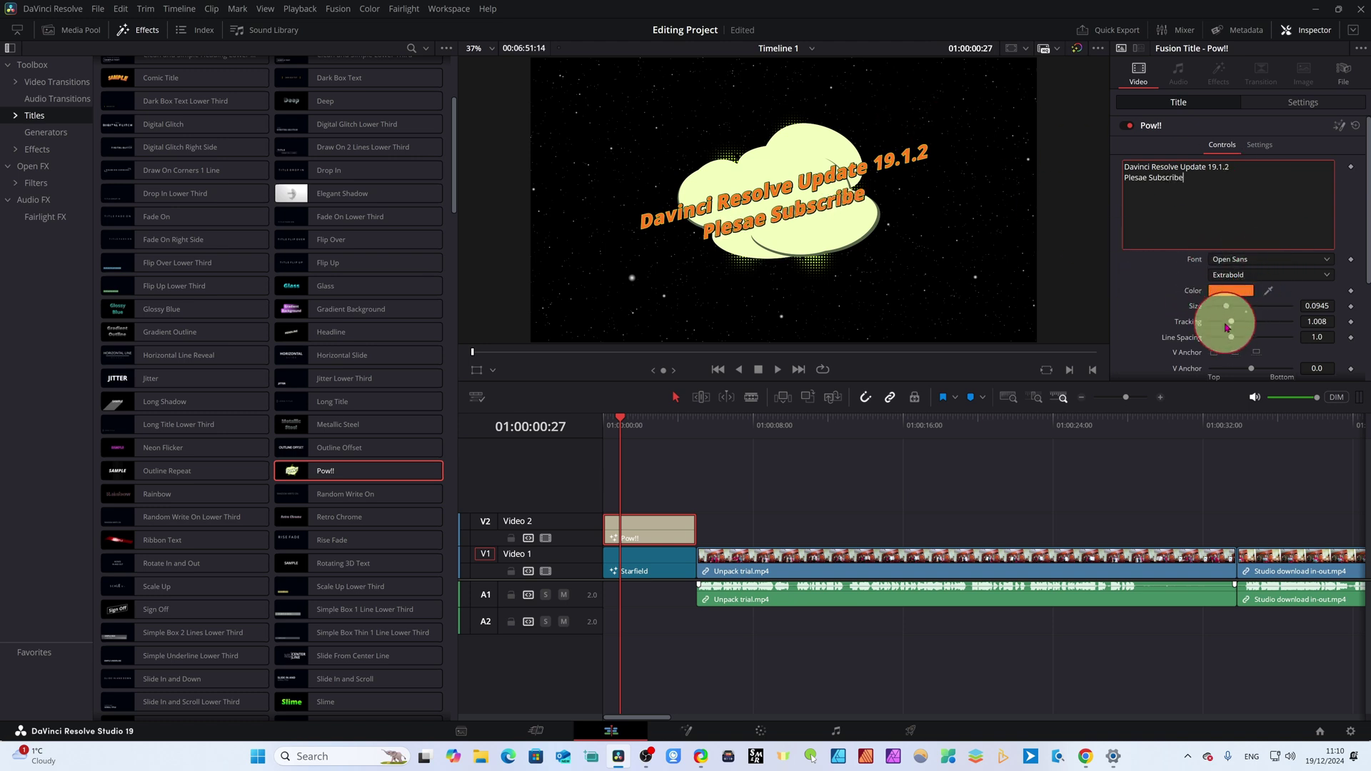
mouse_move(1232, 338)
mouse_down()
mouse_move(1245, 341)
mouse_move(1189, 342)
mouse_move(1260, 340)
mouse_move(1249, 351)
mouse_up()
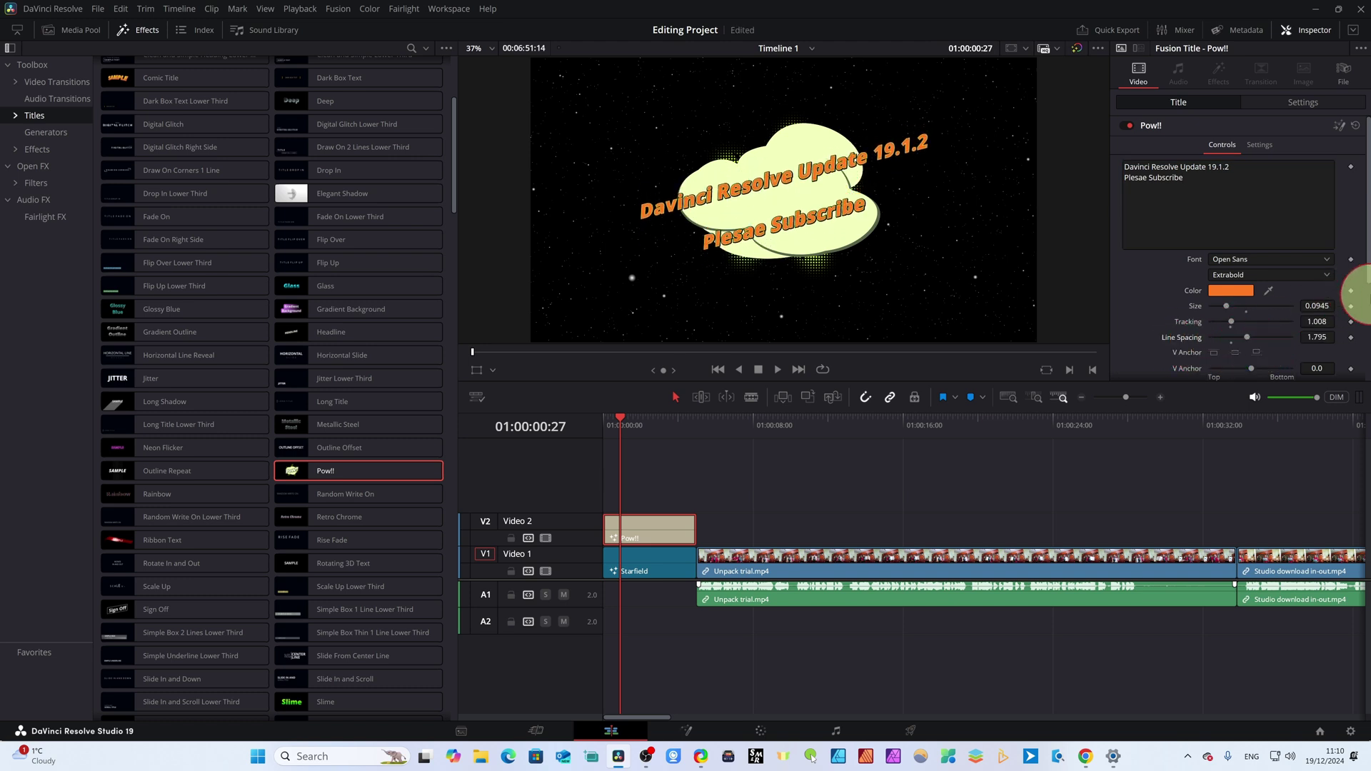
scroll(1354, 300, down, 2)
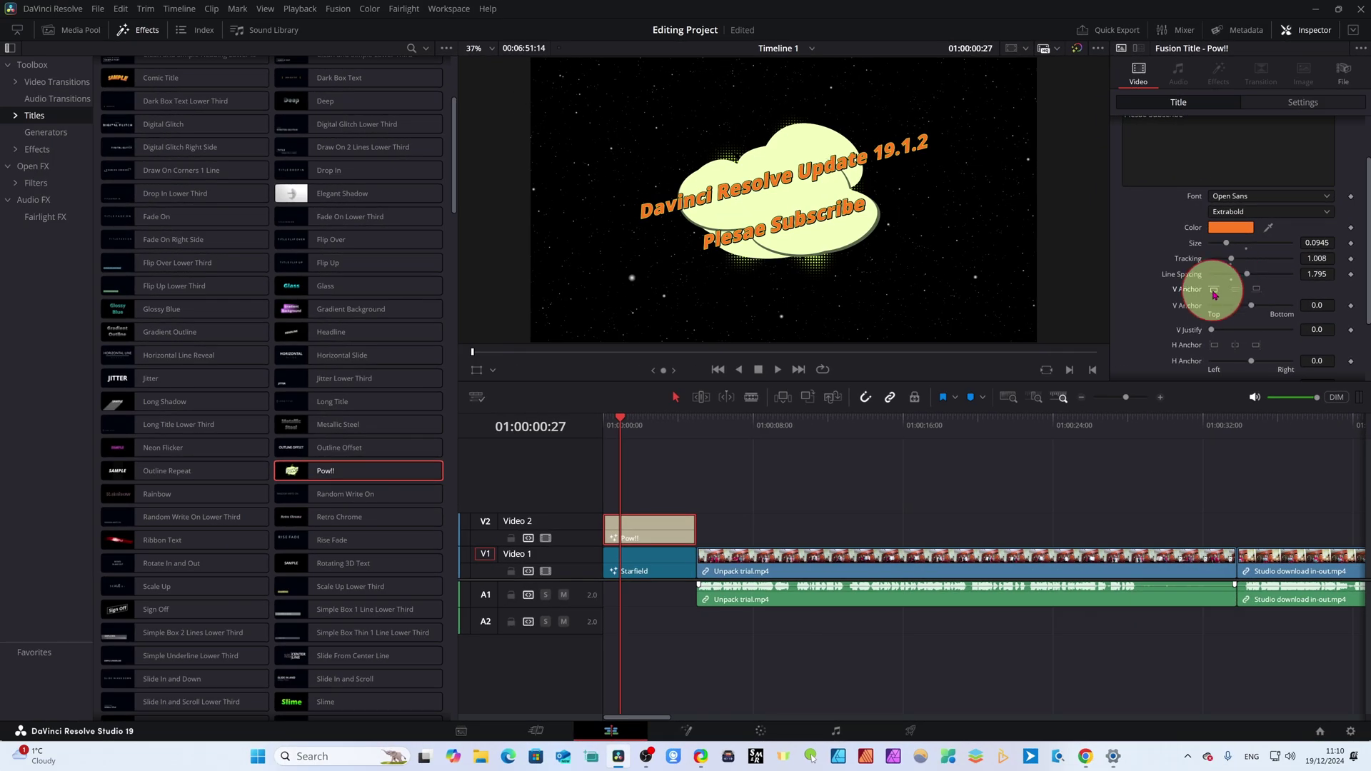
click(1214, 290)
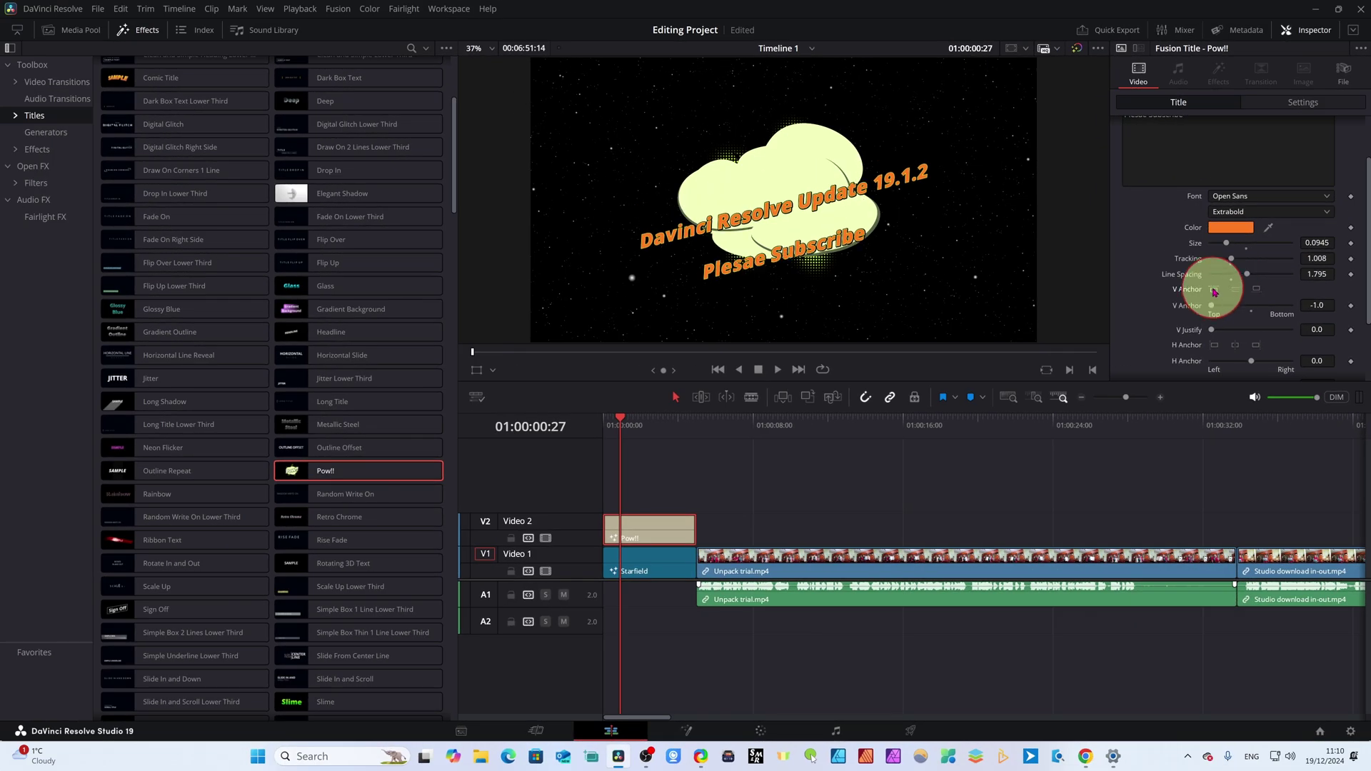
click(1258, 290)
click(1235, 290)
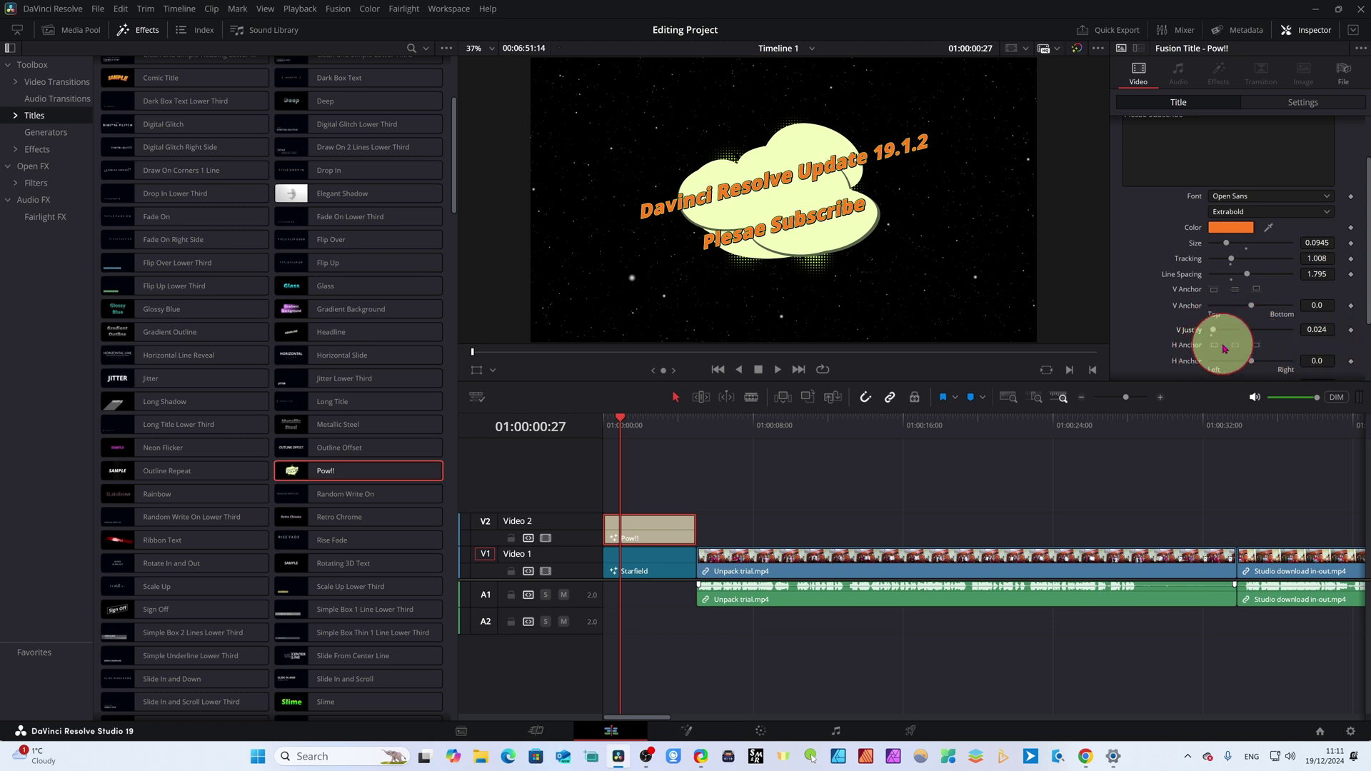
click(1257, 347)
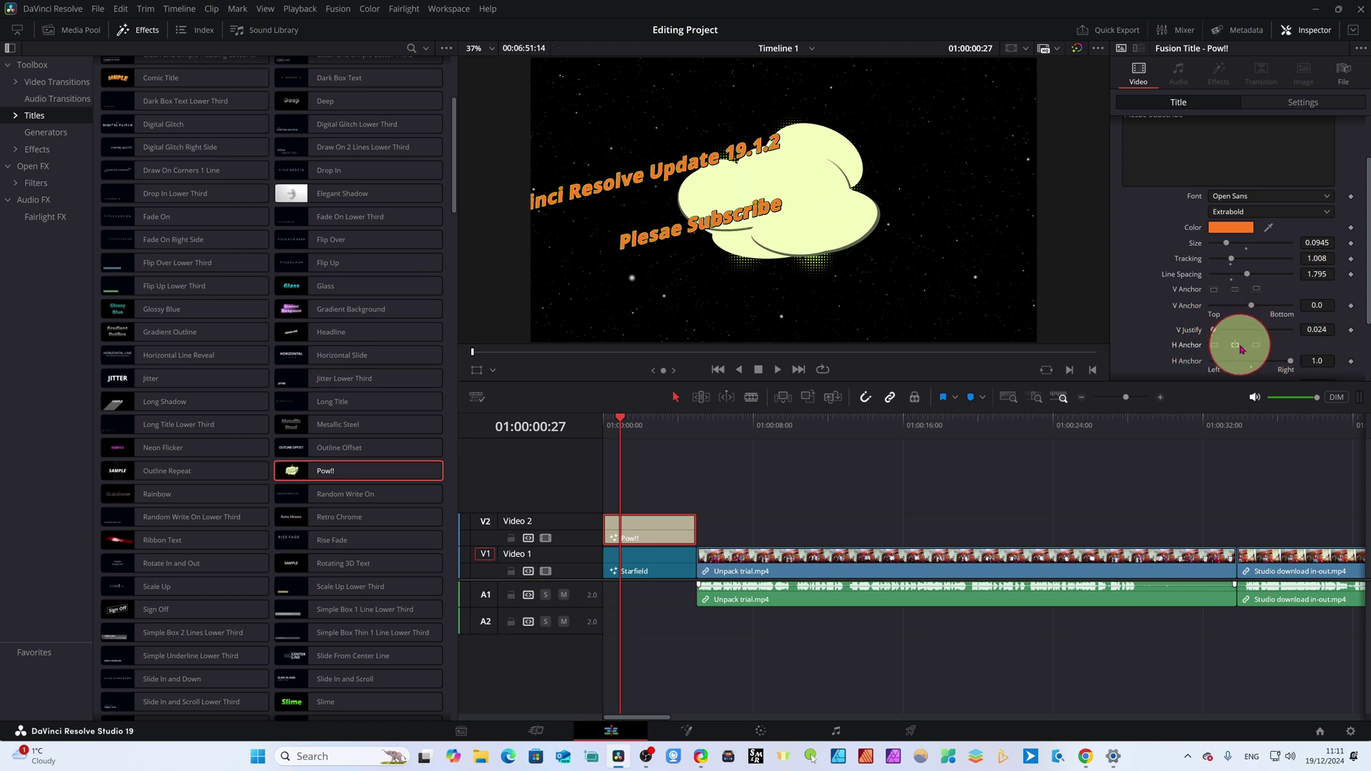
click(1236, 347)
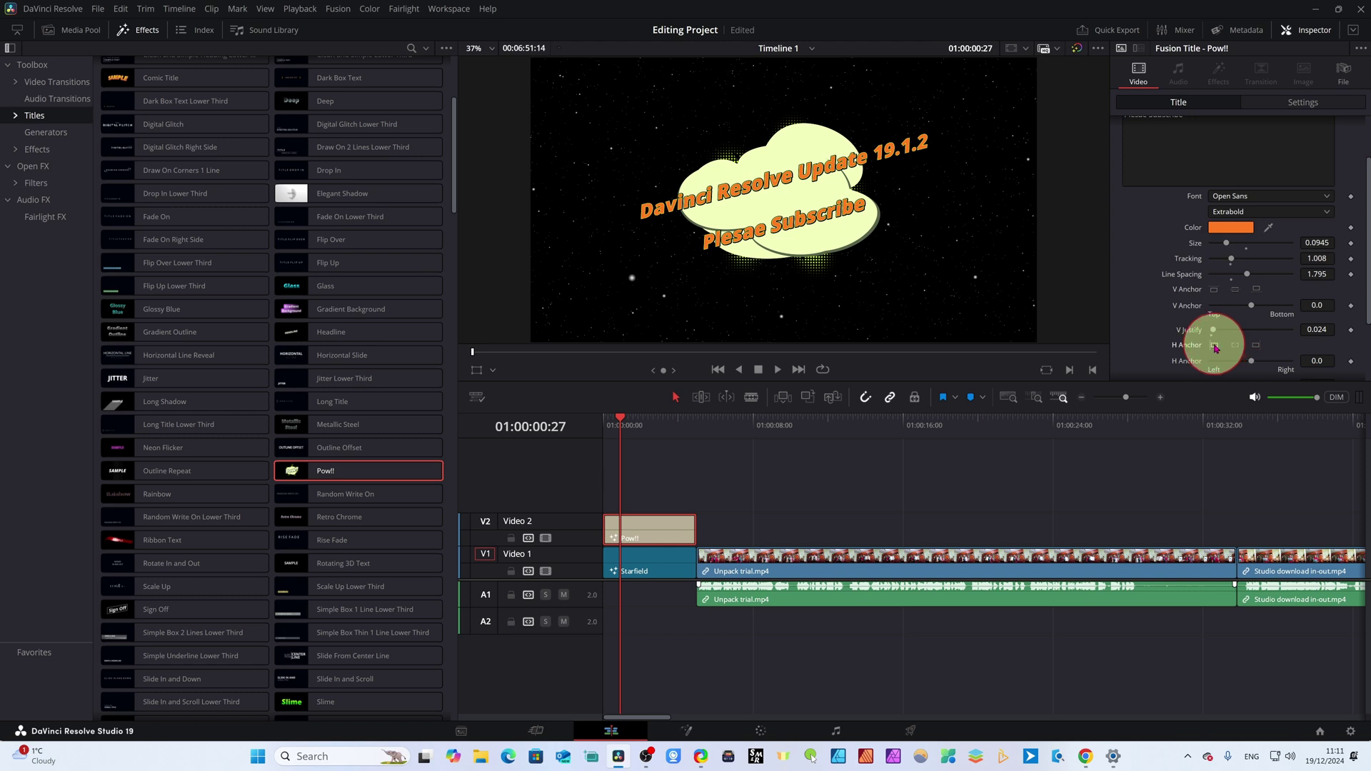
click(1215, 346)
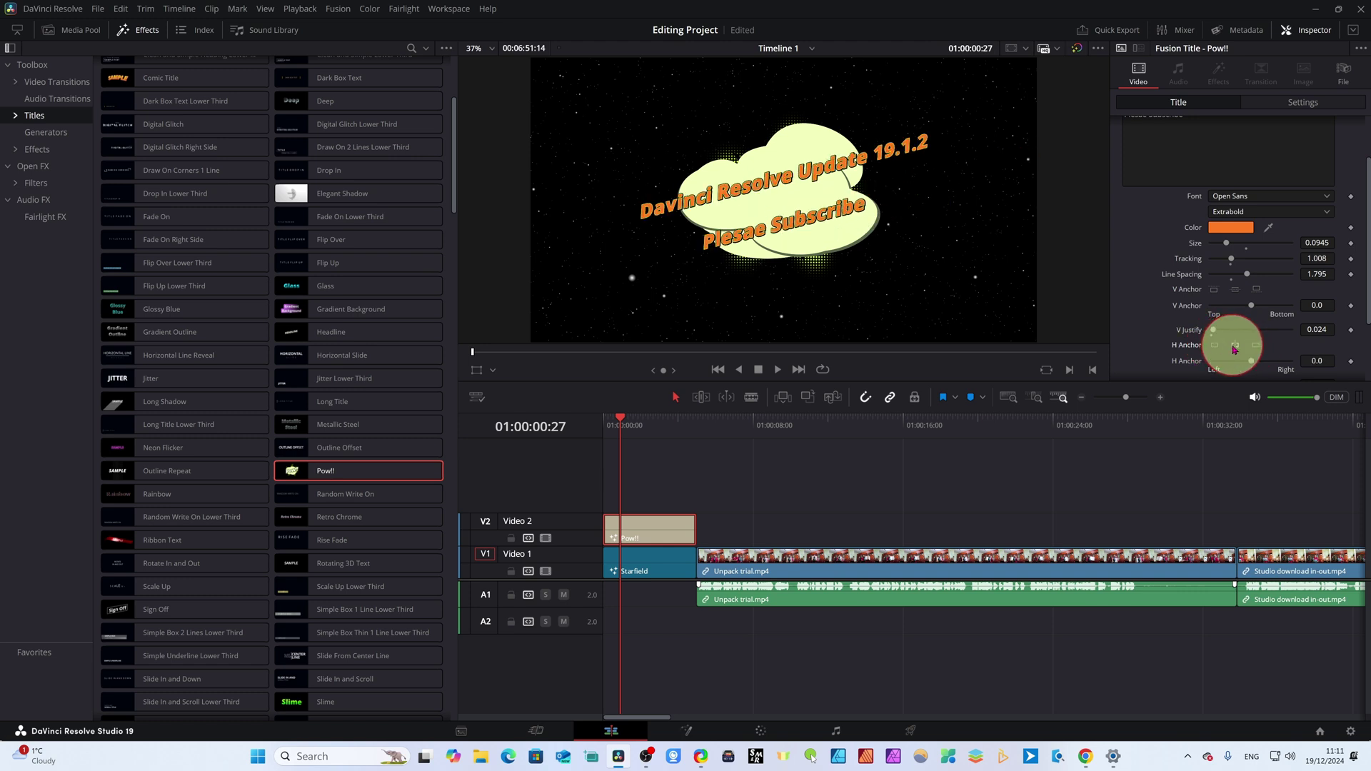
scroll(1348, 327, down, 3)
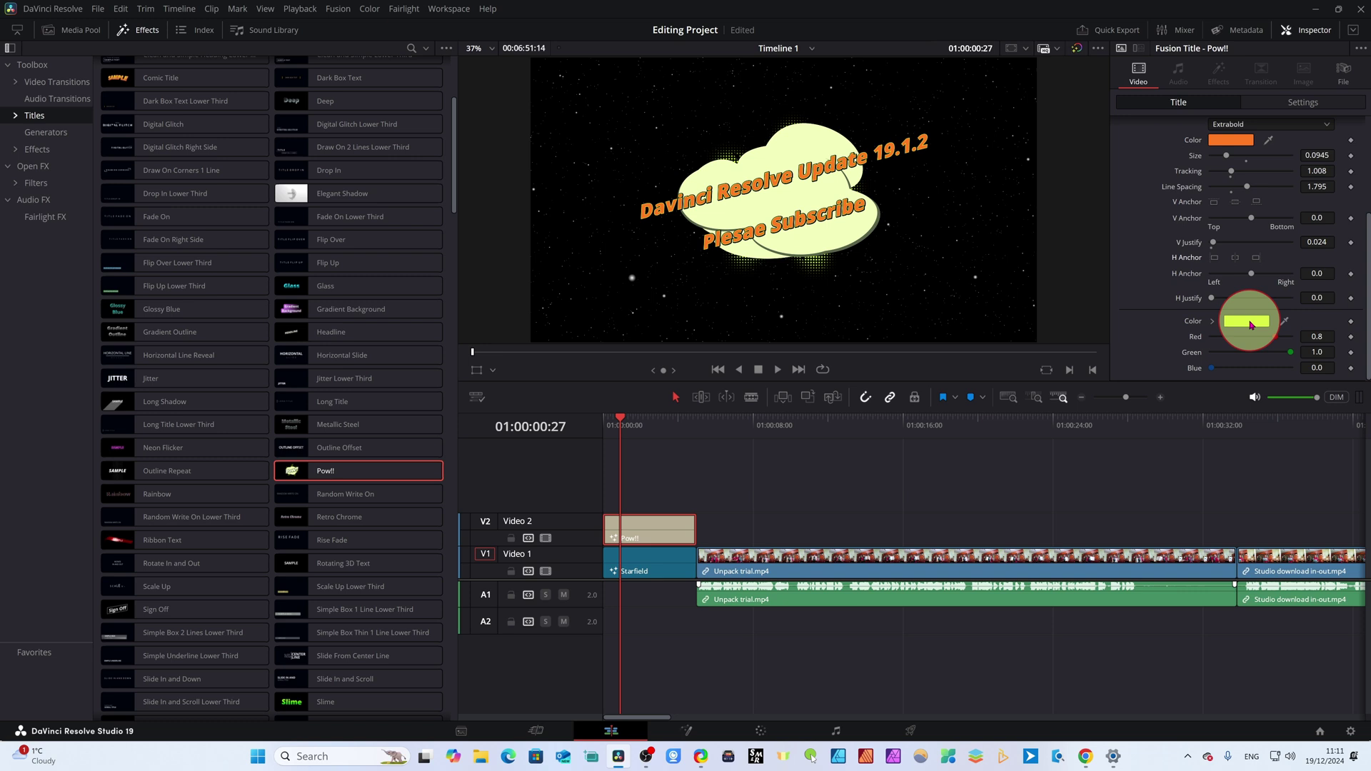
Set the Pow!! cloud shading colour to lime green #55ff00
scroll(1250, 325, up, 5)
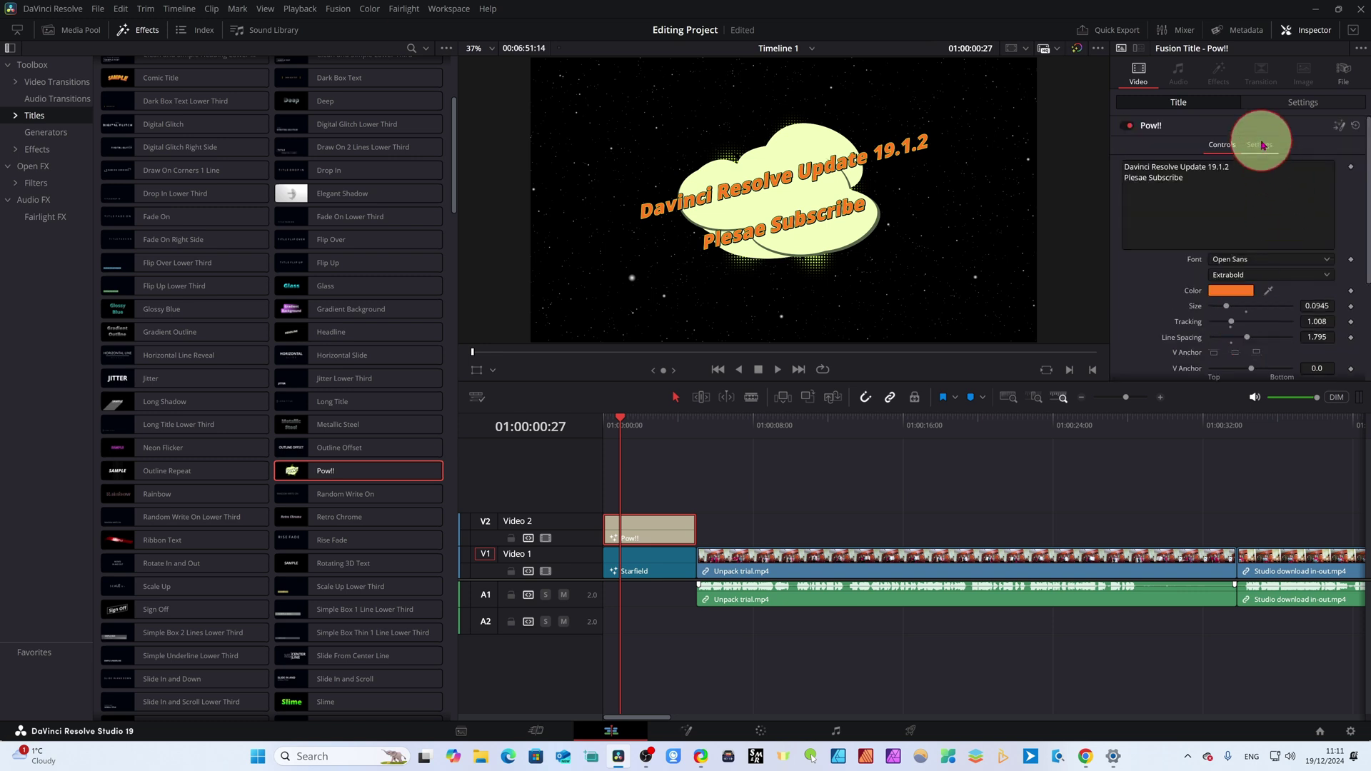
scroll(1267, 275, down, 5)
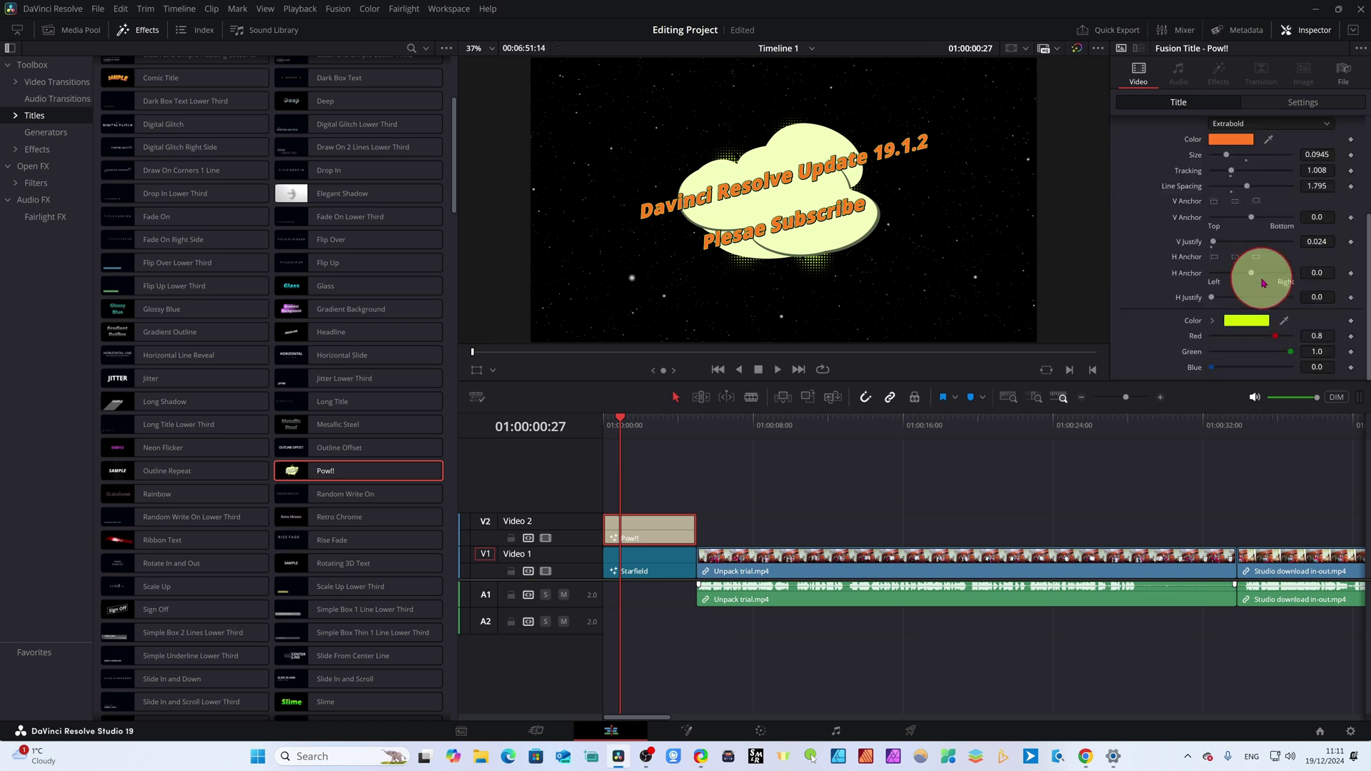
click(1259, 323)
click(699, 296)
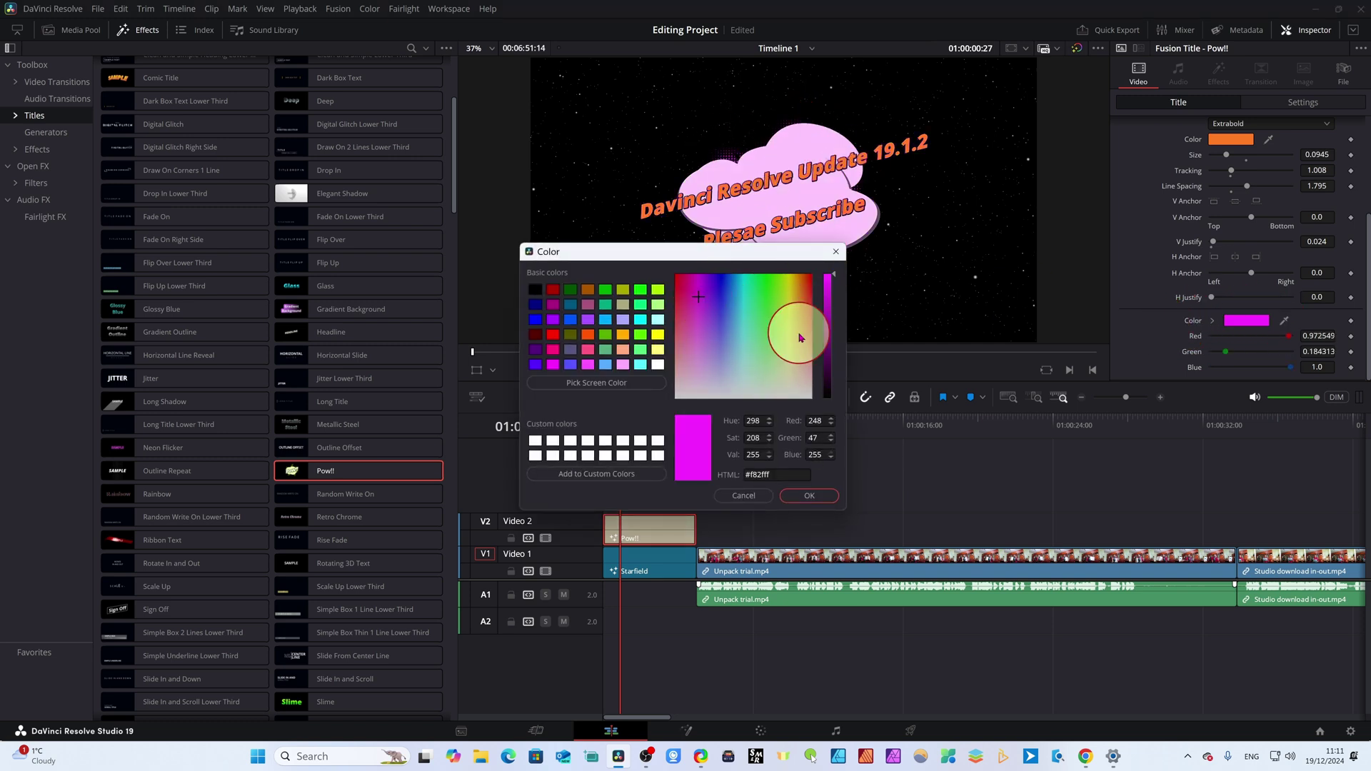
click(806, 291)
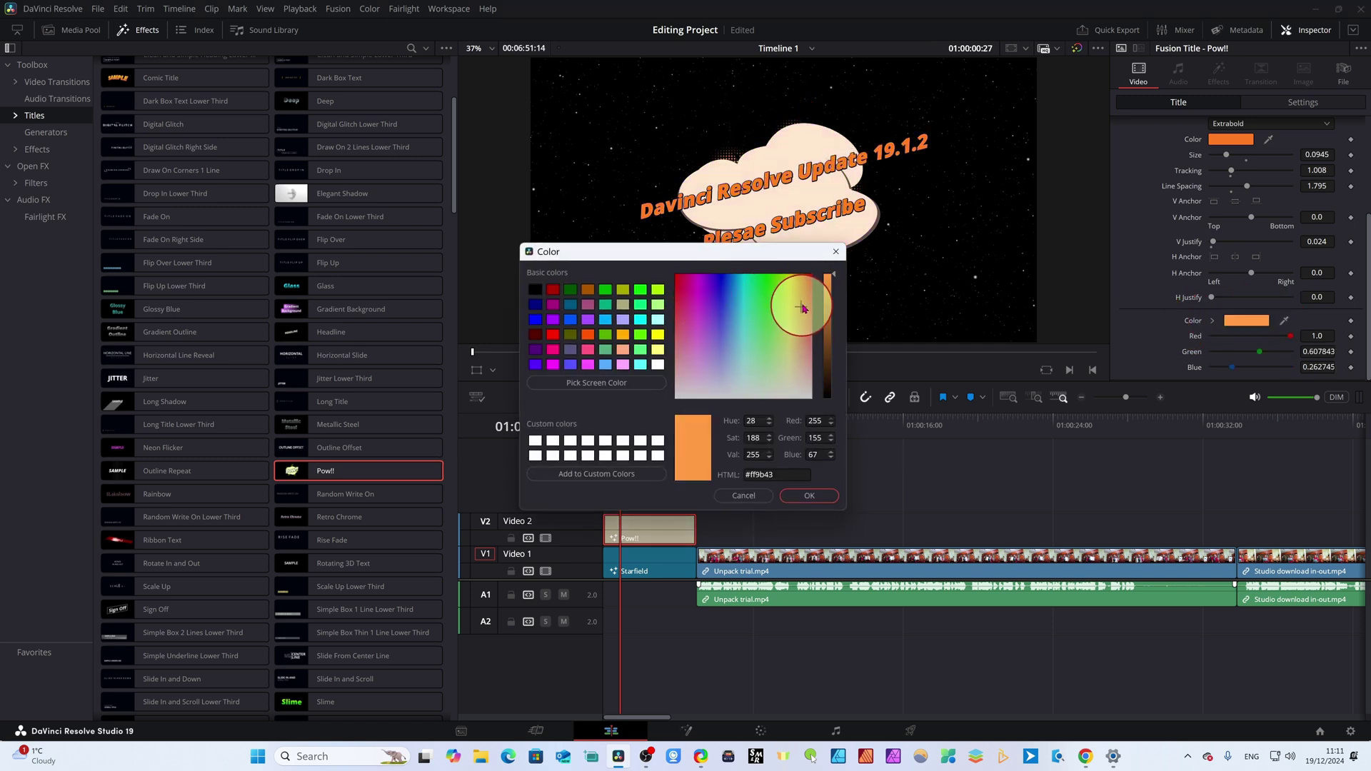
click(657, 291)
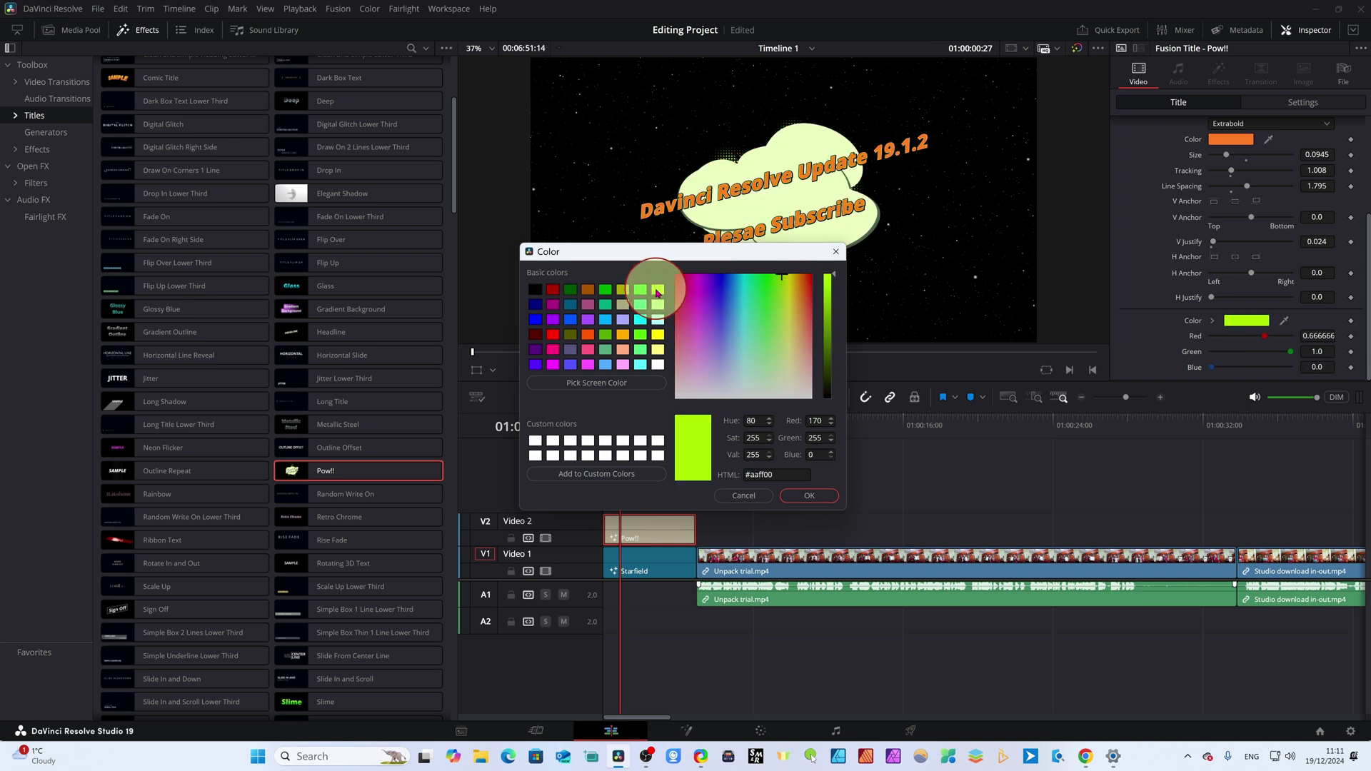
click(605, 290)
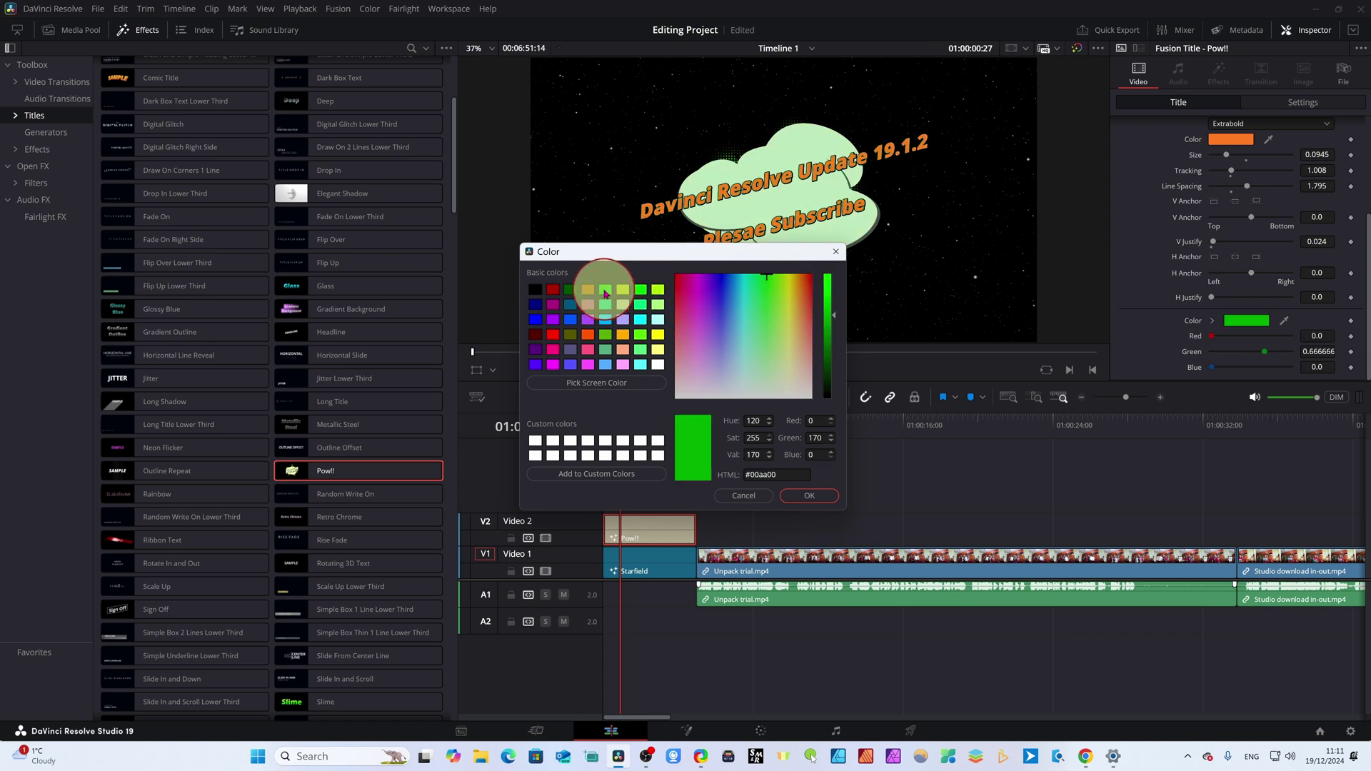
click(642, 336)
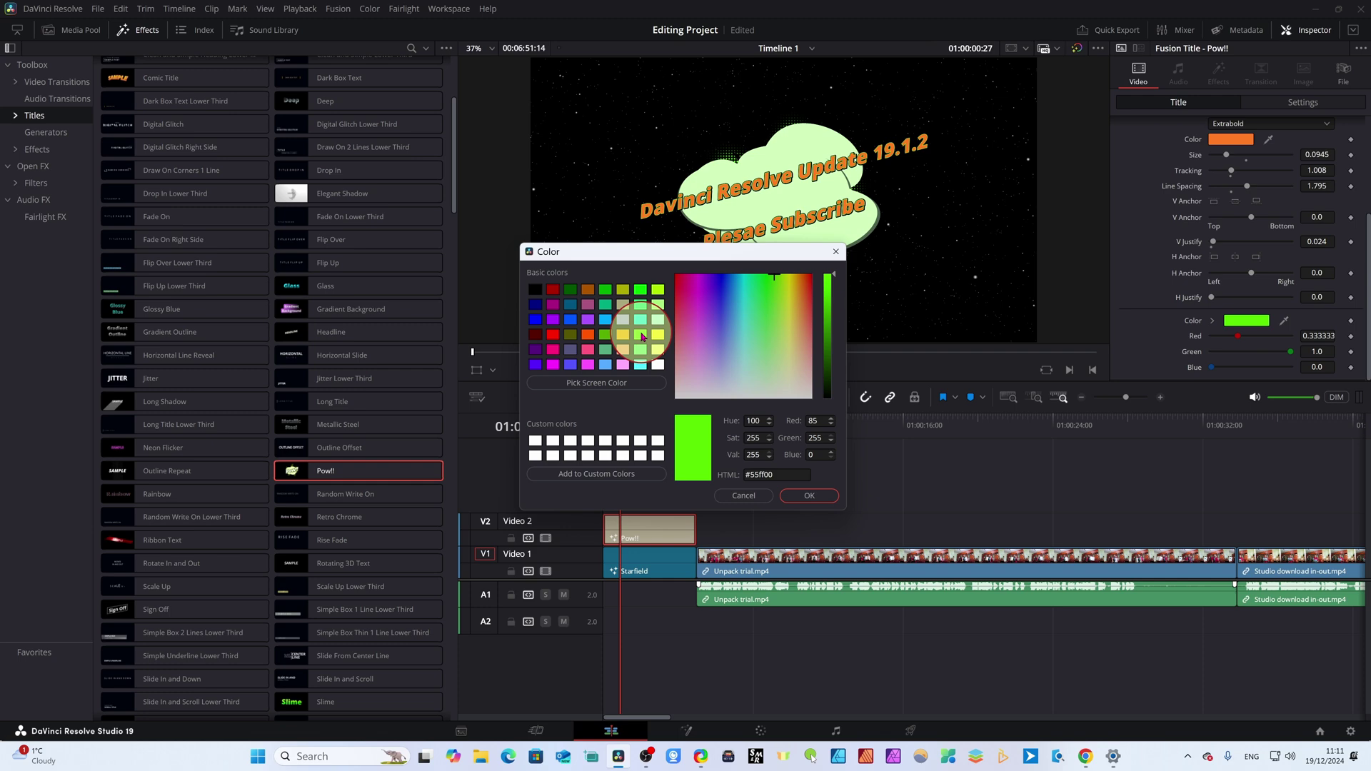
click(809, 495)
drag(623, 429, 612, 426)
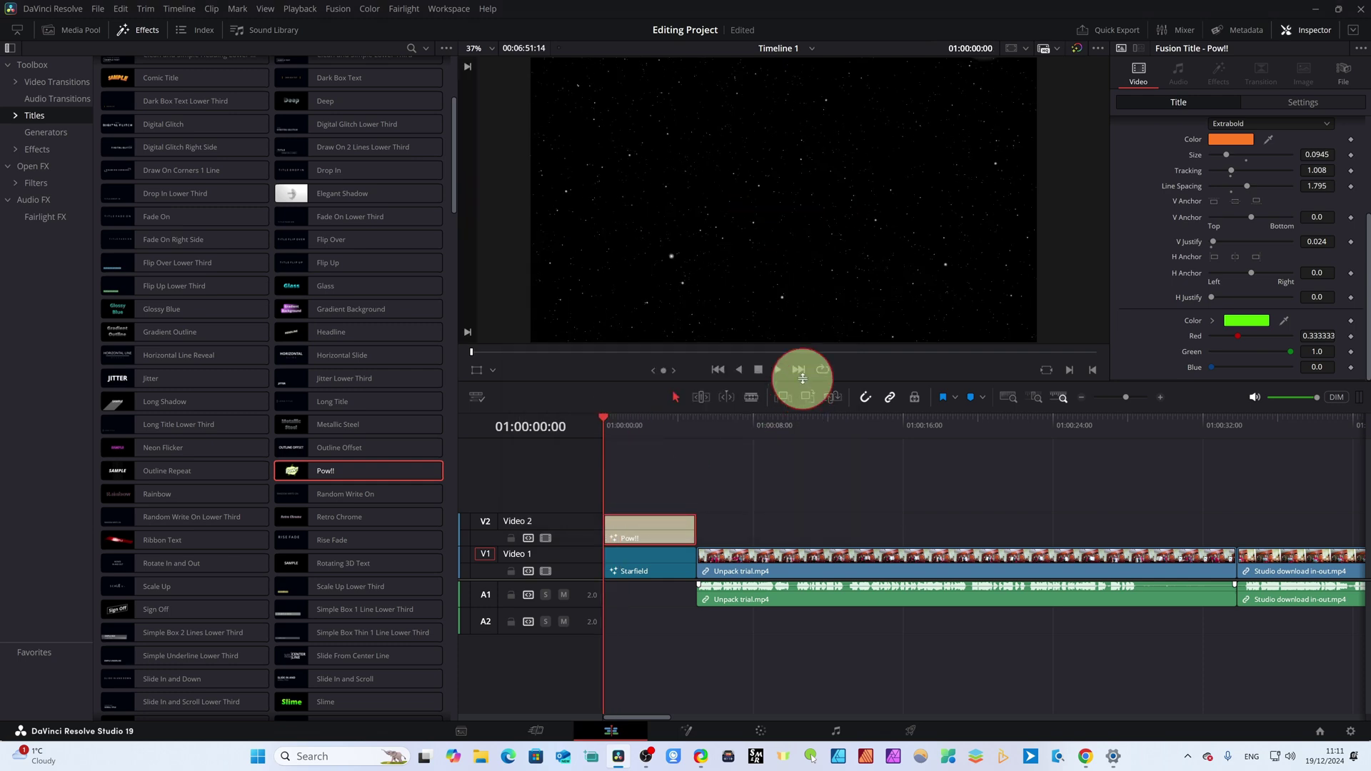
Preview the title, then open the Sound Library, search 'ring' and start its free download
click(782, 370)
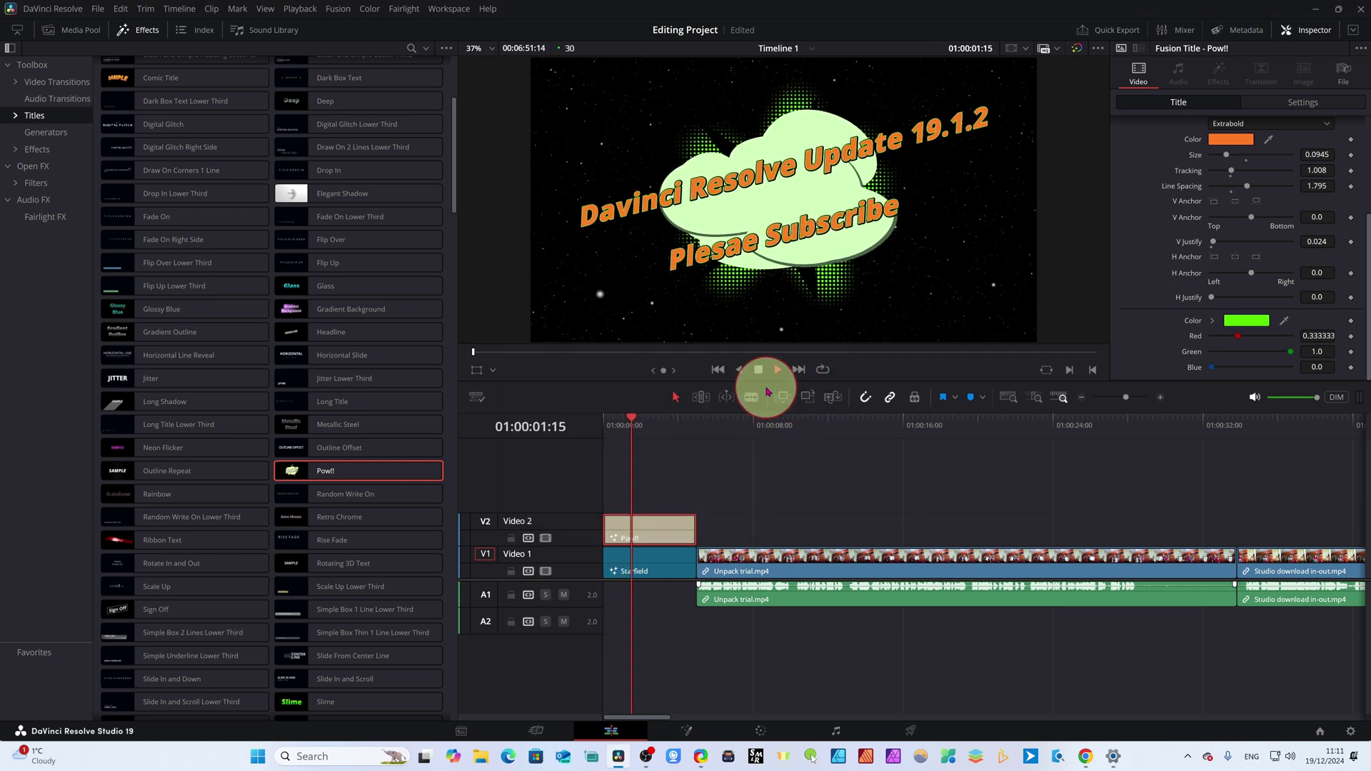
click(759, 370)
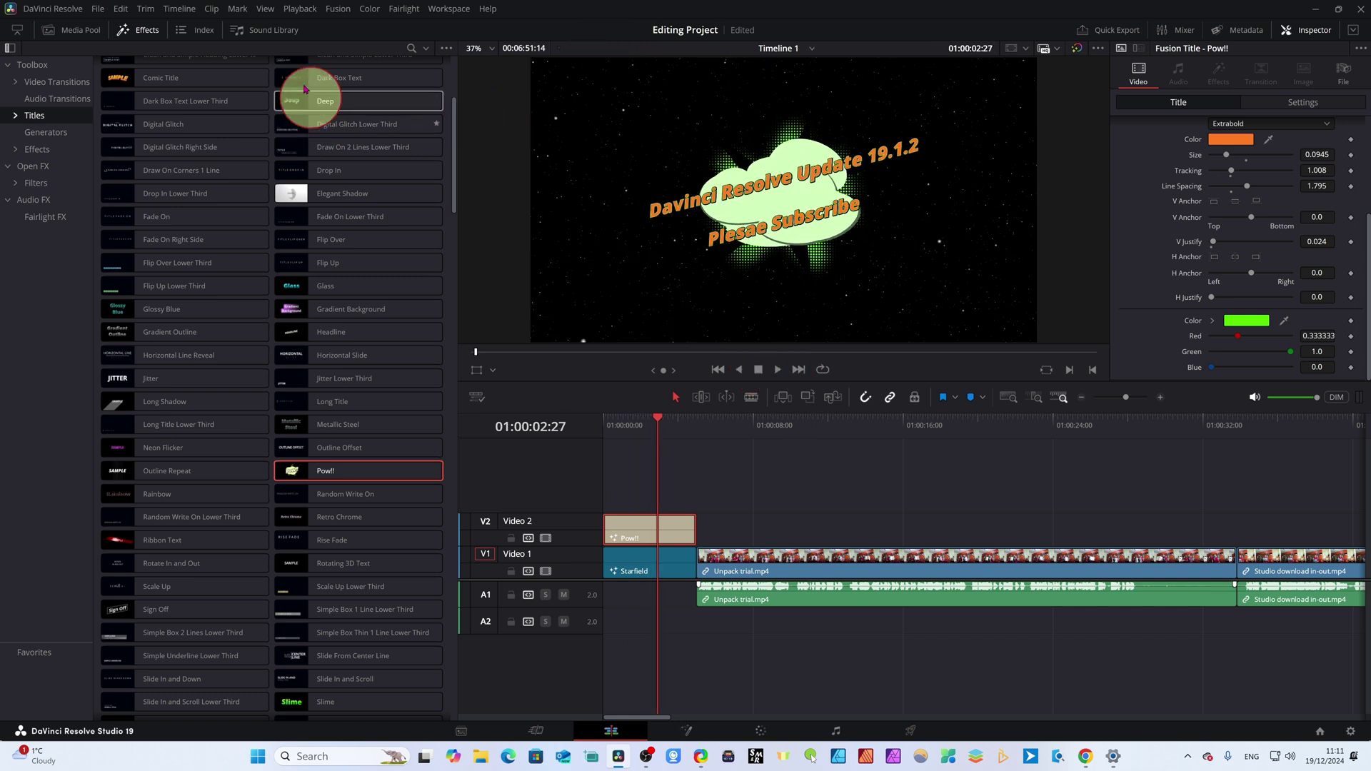
click(274, 30)
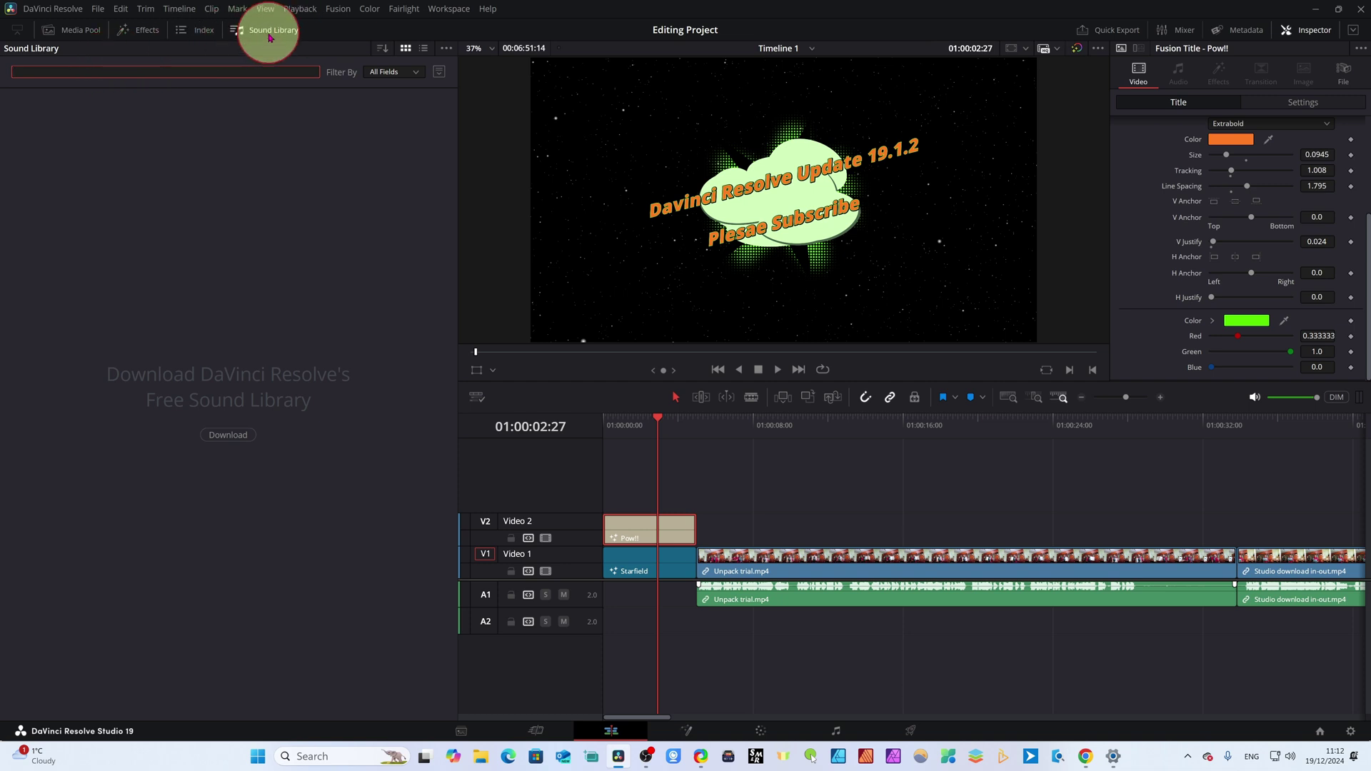
text(ring)
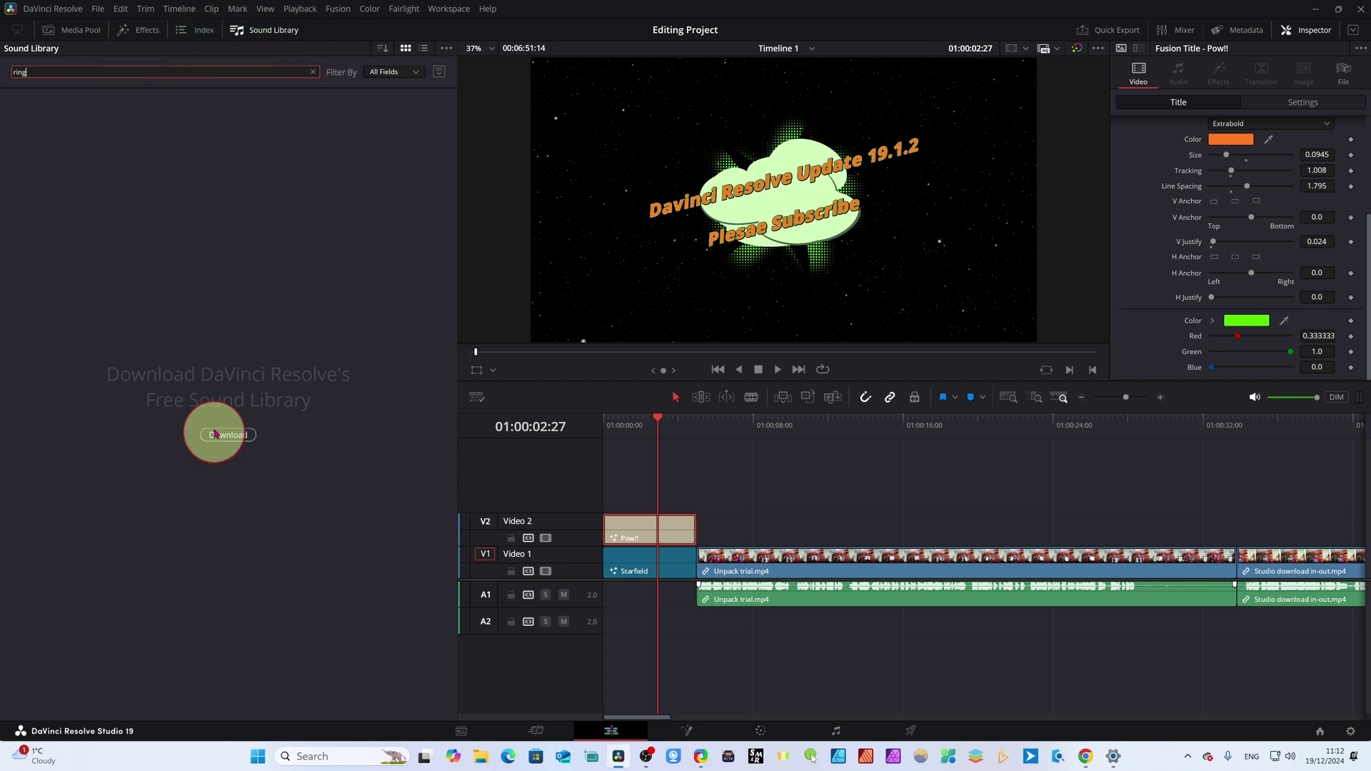
click(229, 435)
click(820, 6)
click(658, 408)
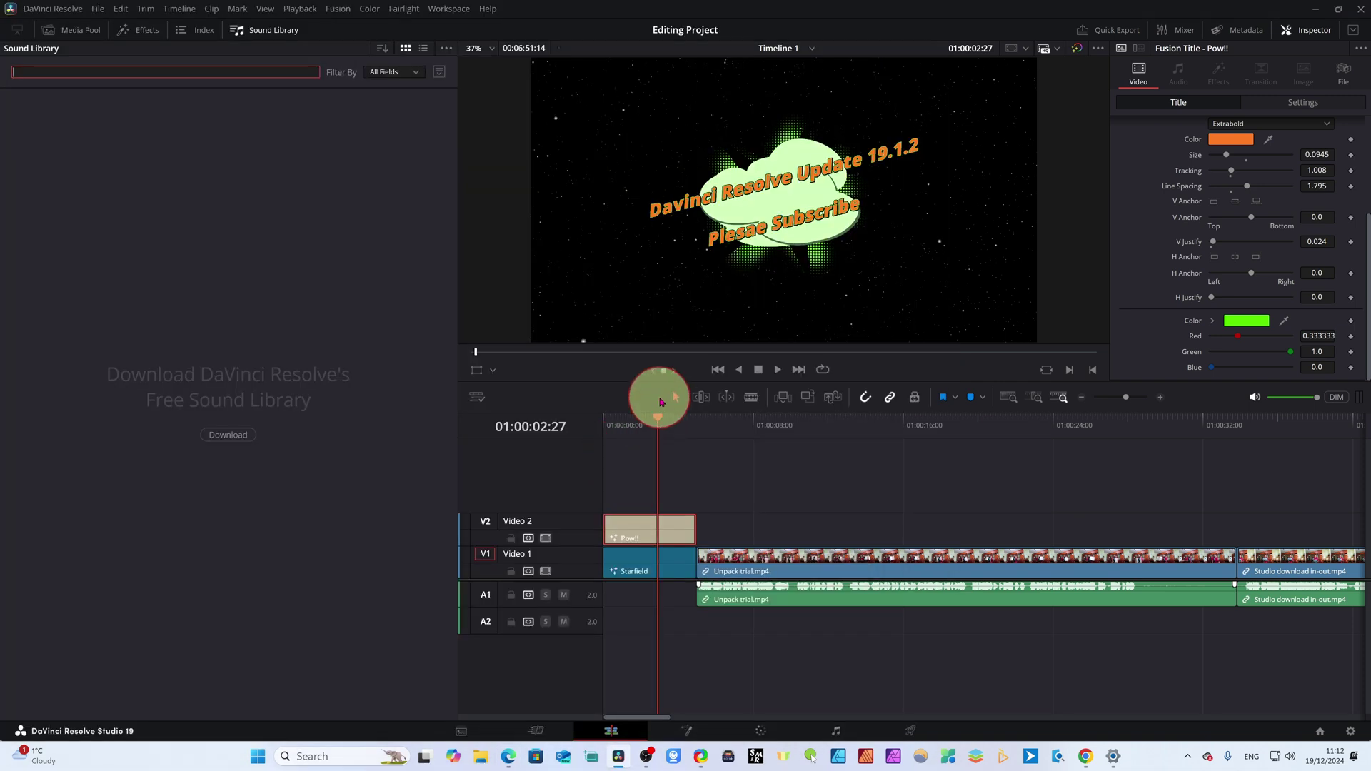
Scrub the playhead back a frame, then forward into the live video past the titles
drag(658, 424, 626, 423)
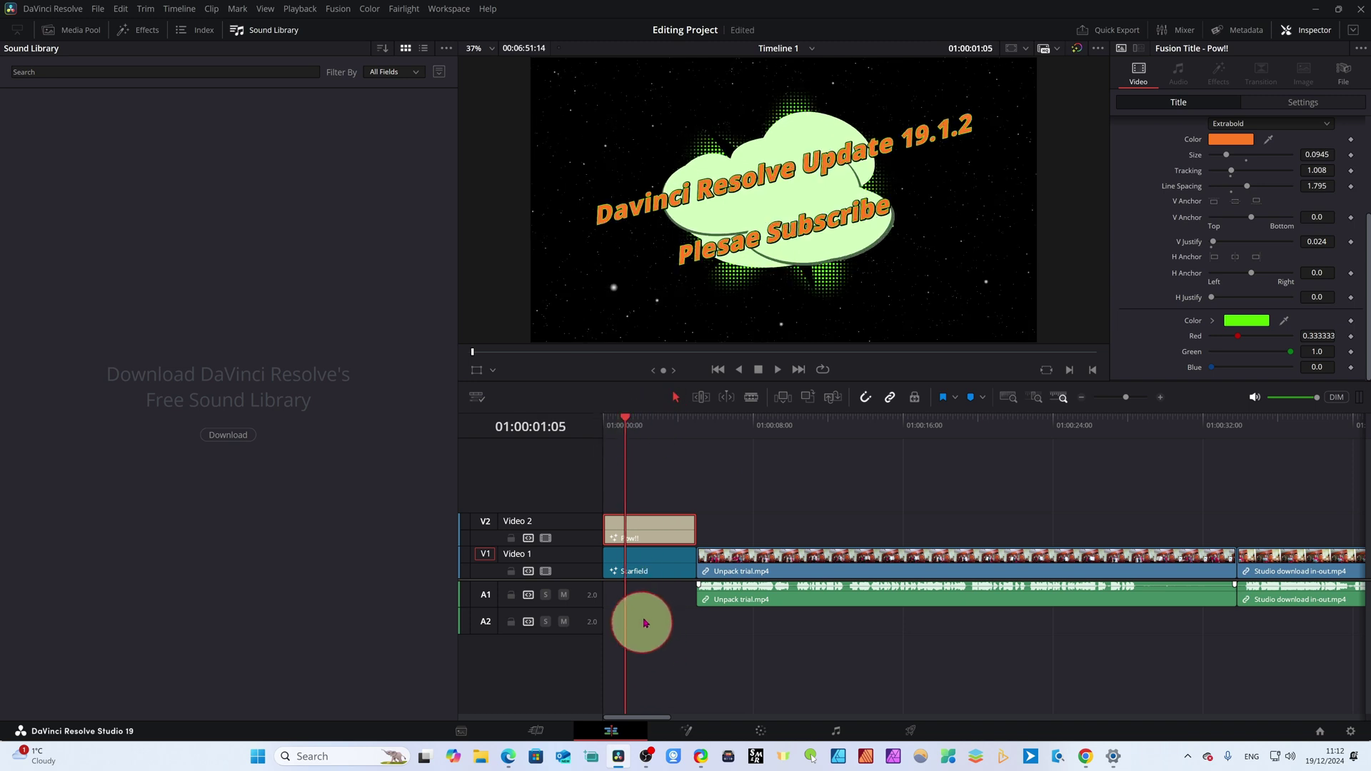
click(624, 426)
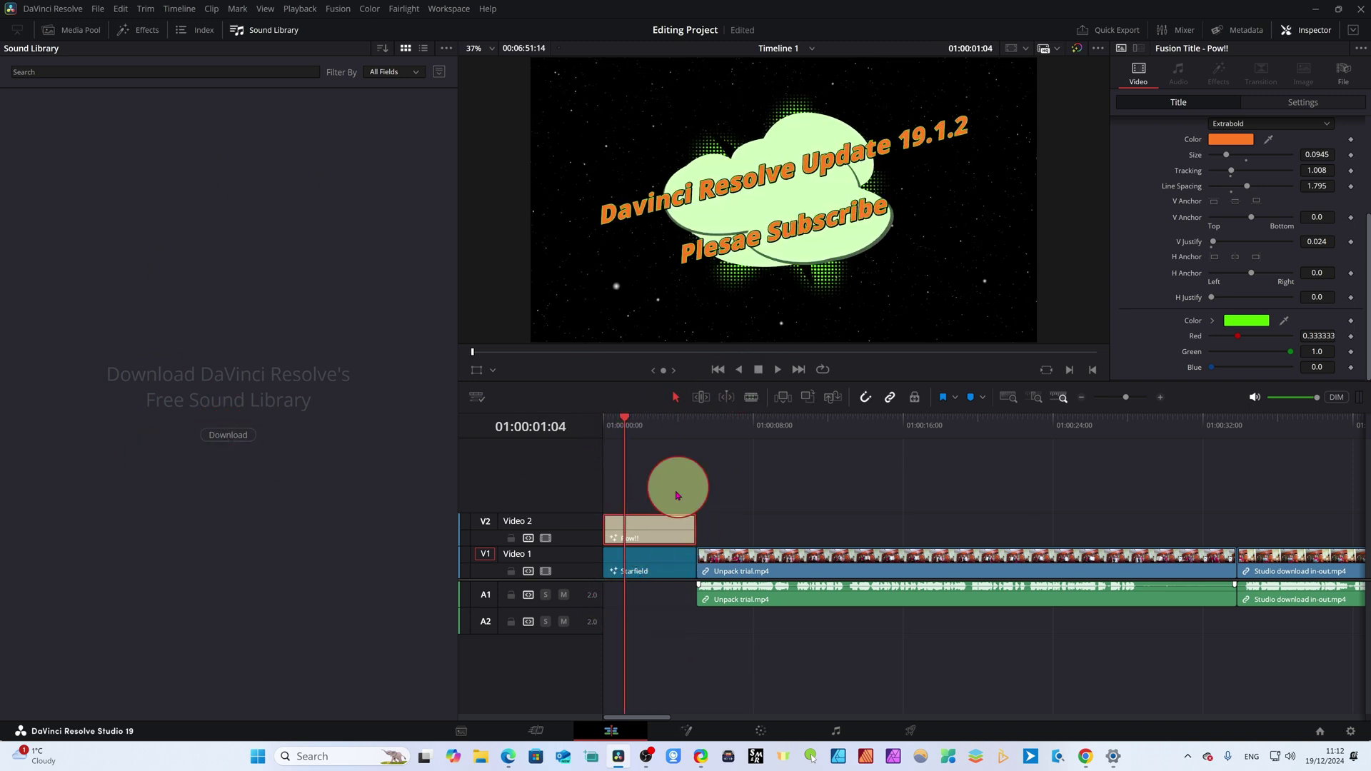
drag(624, 426, 739, 426)
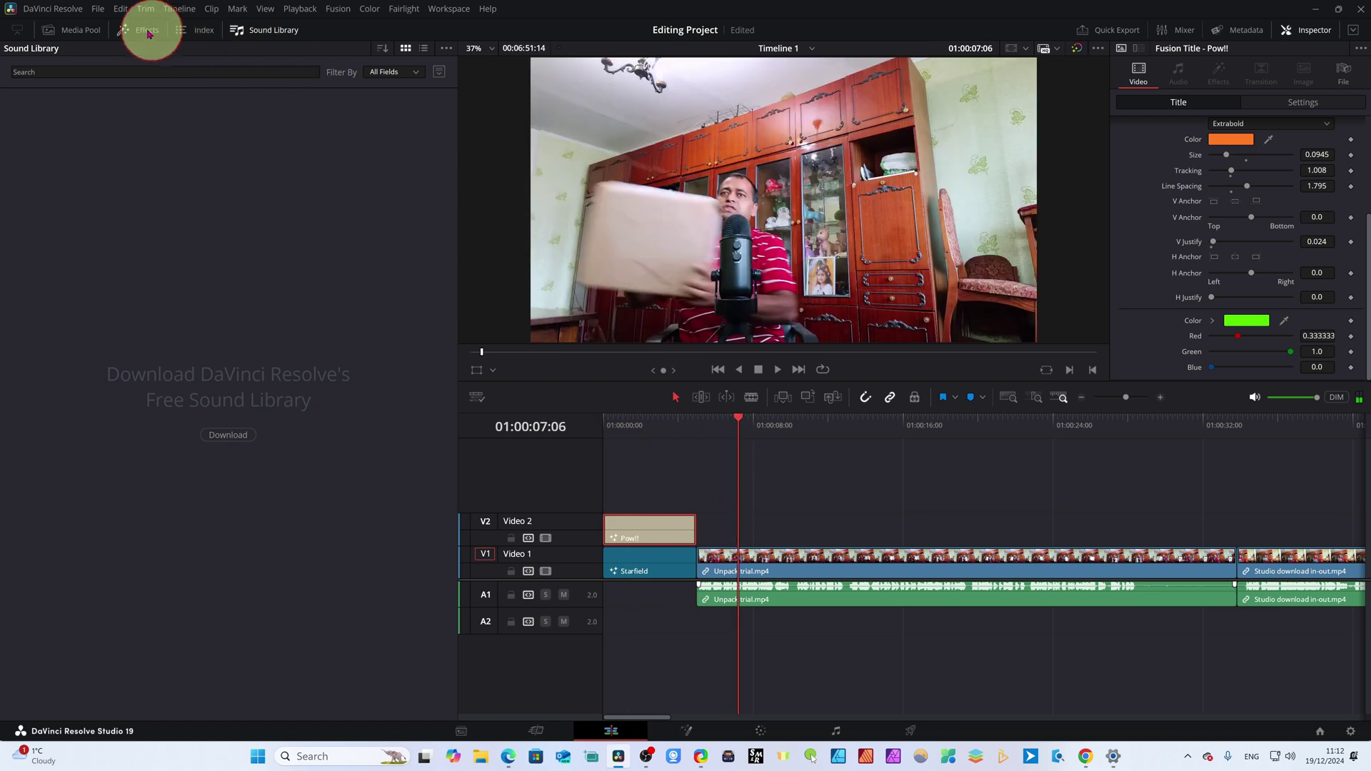
Place the Gradient Background title on Video 2 over Unpack trial and select it for editing
click(143, 29)
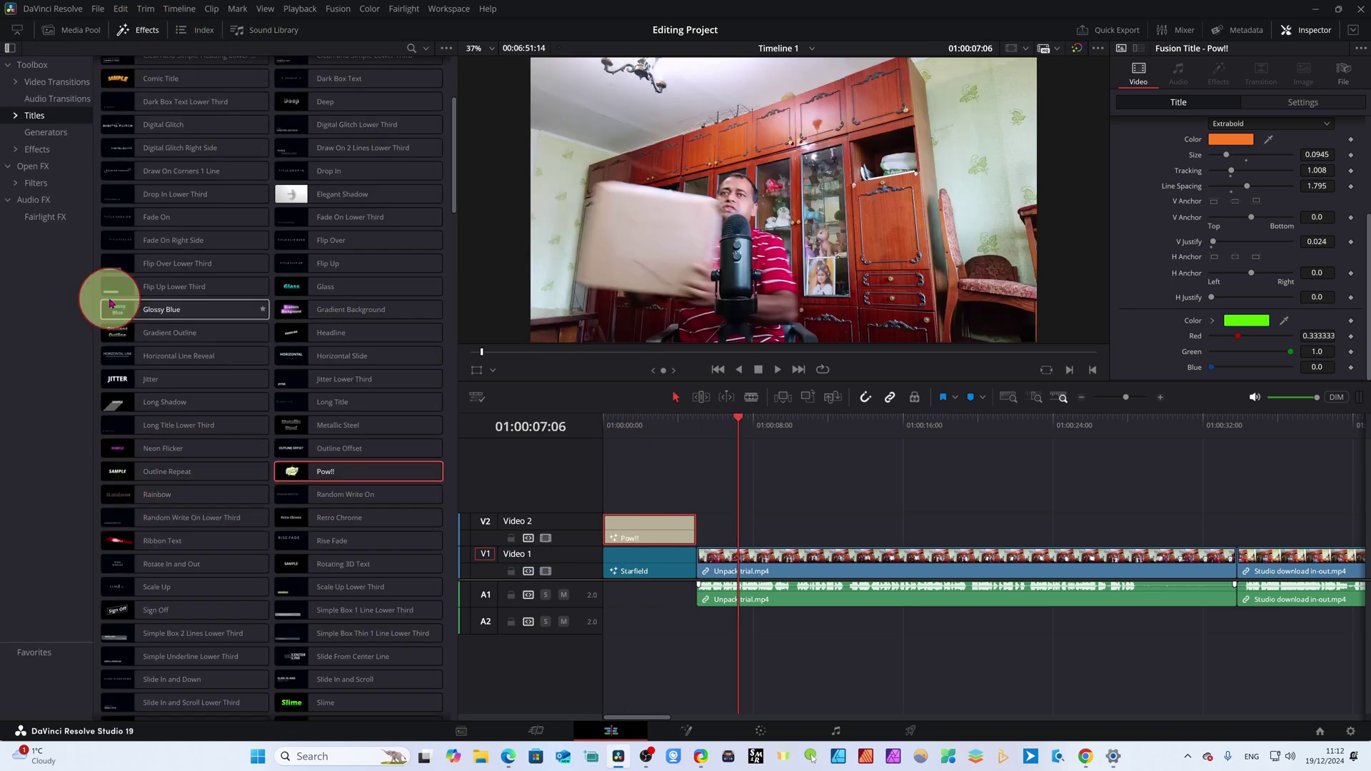
mouse_move(135, 317)
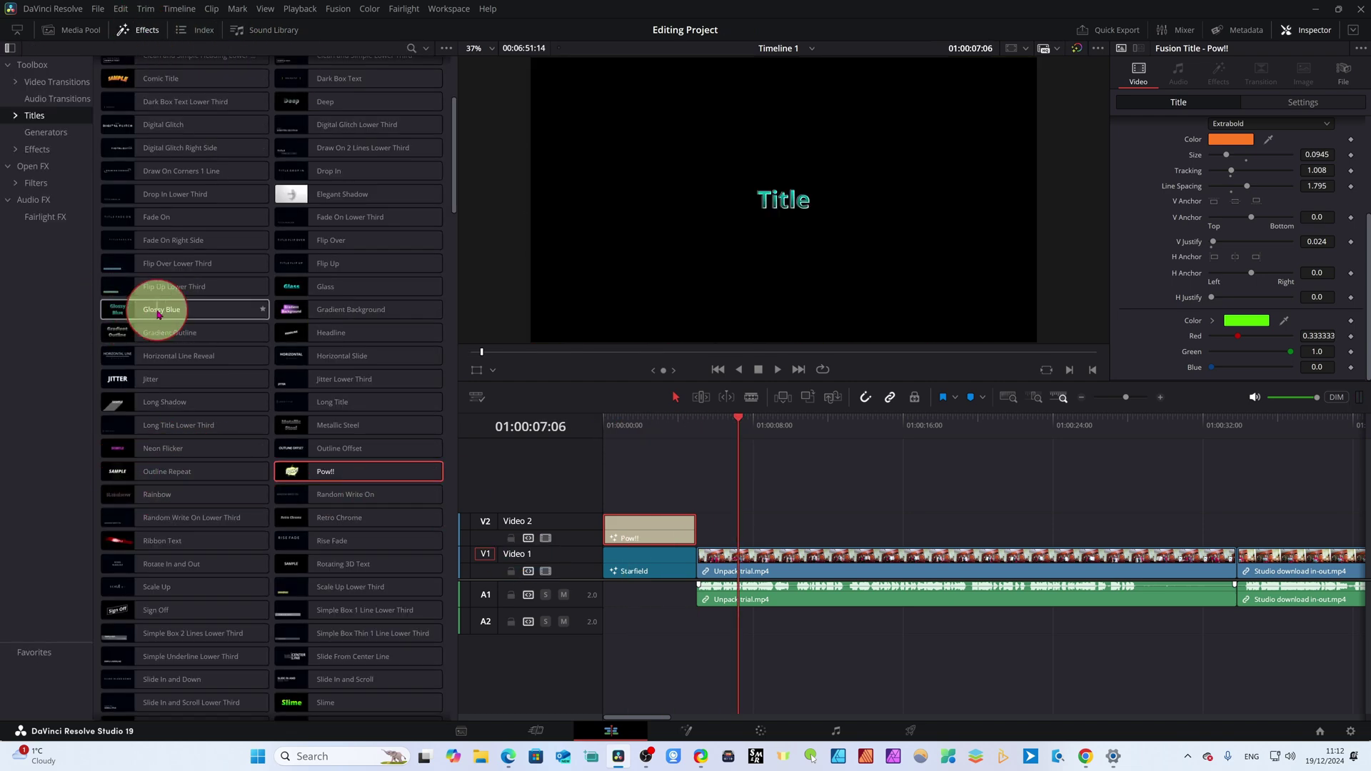
drag(325, 310, 726, 537)
drag(748, 454, 772, 459)
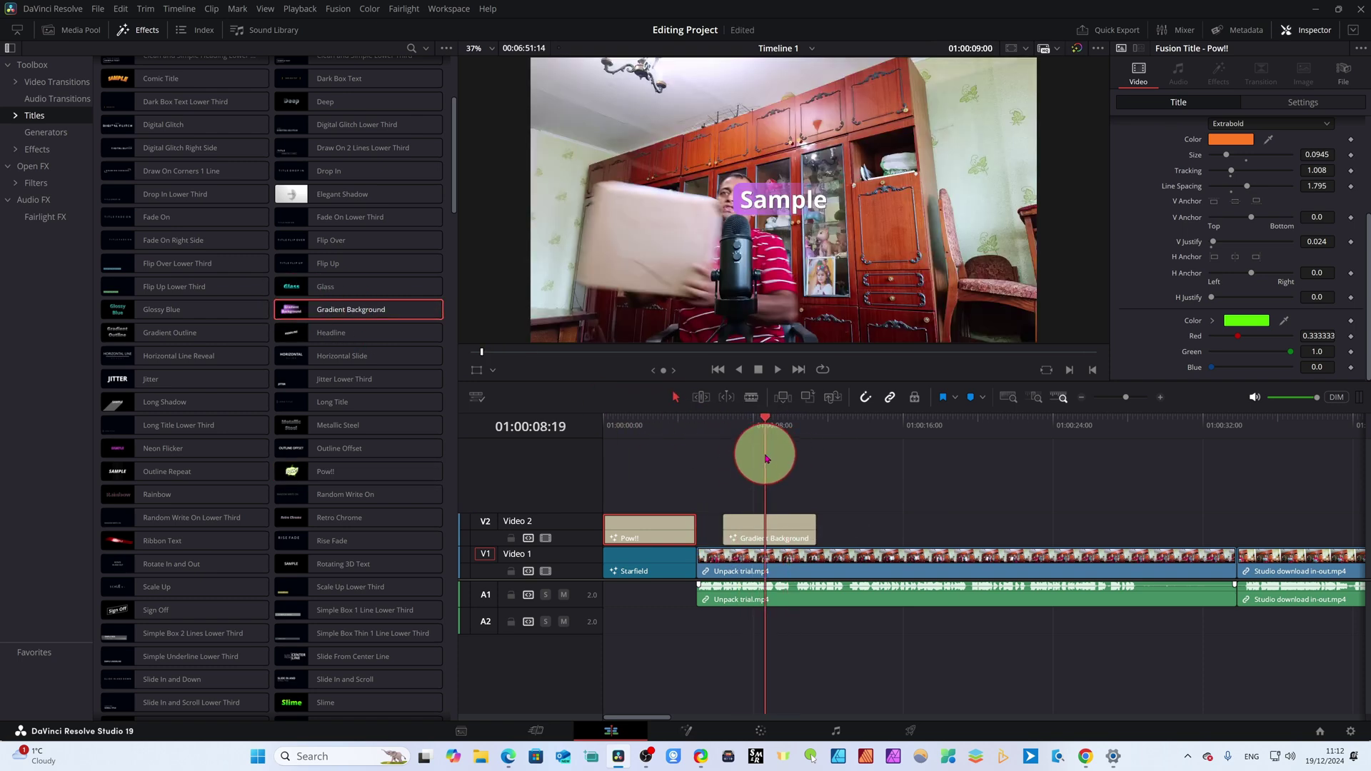
click(763, 535)
scroll(1268, 140, up, 3)
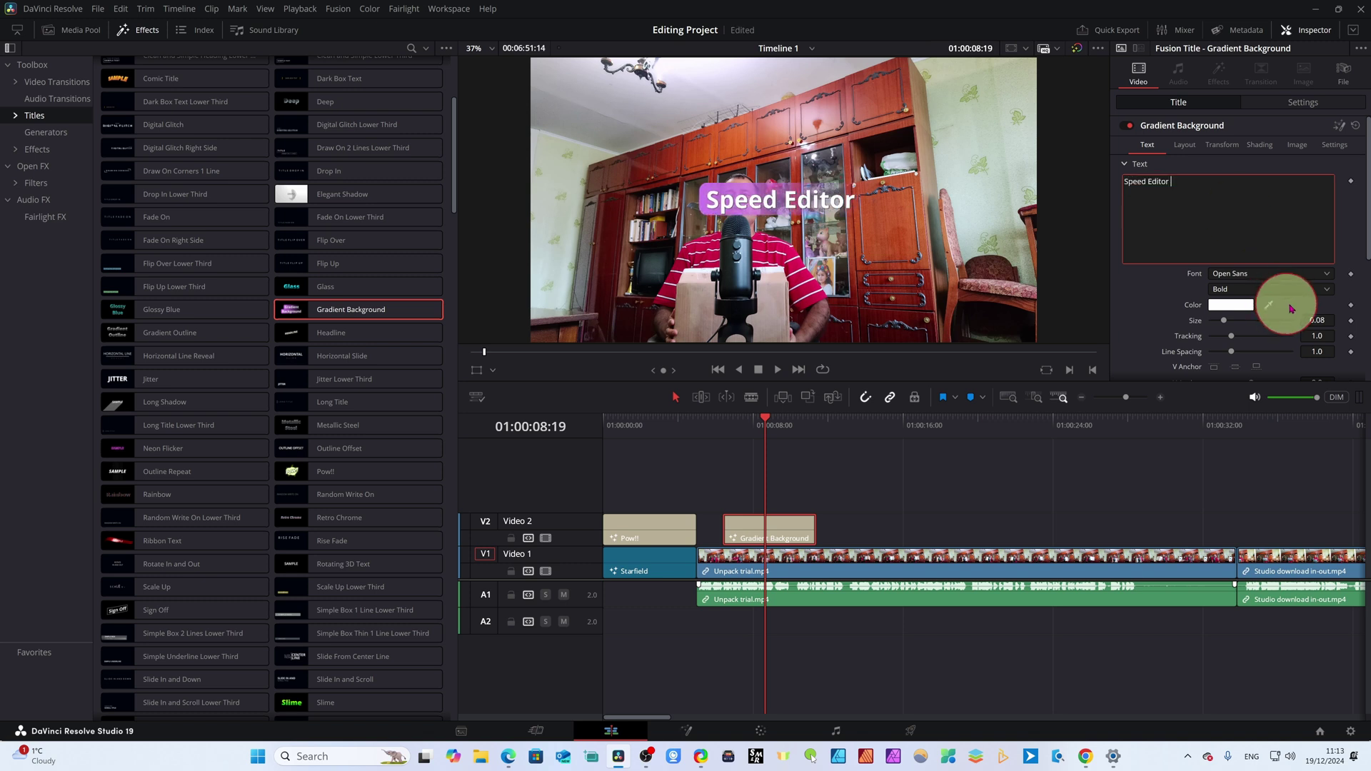
Set the Speed Editor title size to 0.1378 and centre to X 0.376, Y 0.781, then play
drag(1368, 257, 1369, 265)
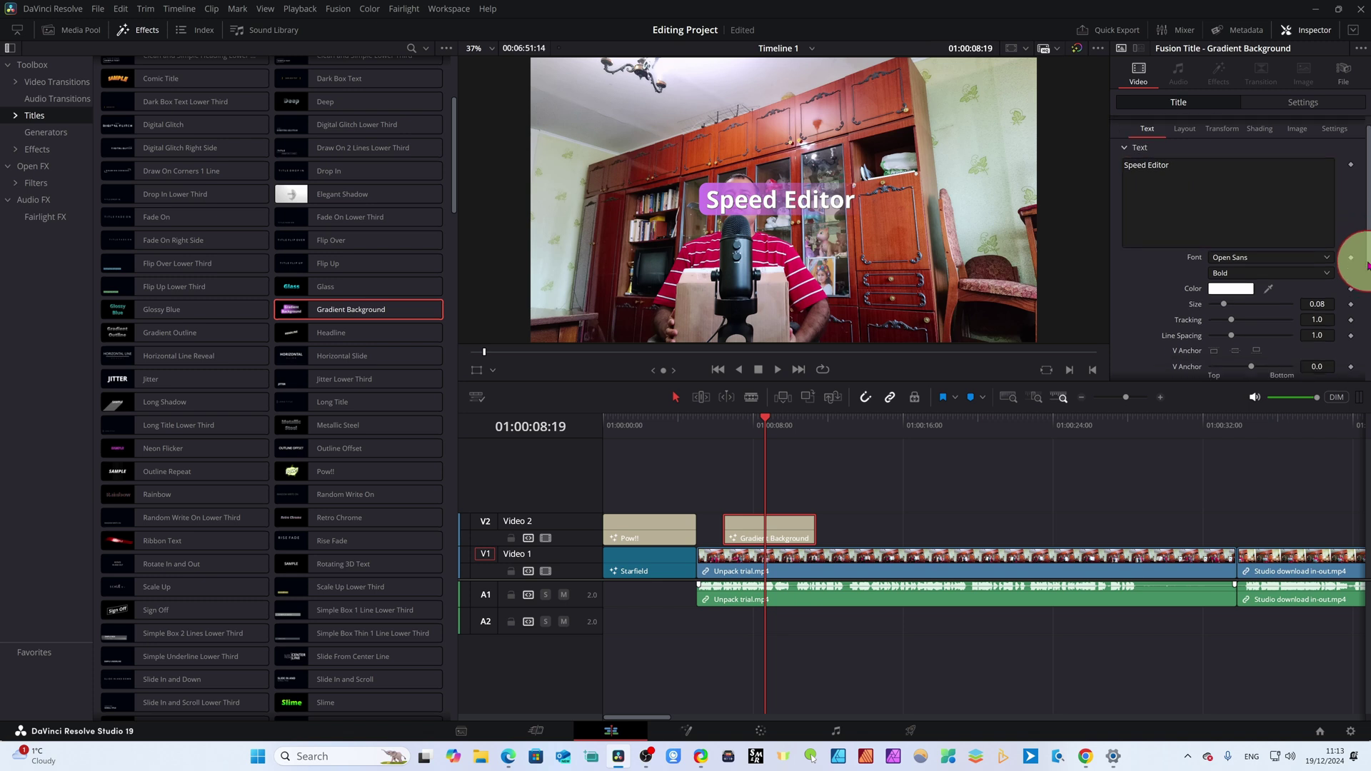
drag(1229, 309, 1236, 309)
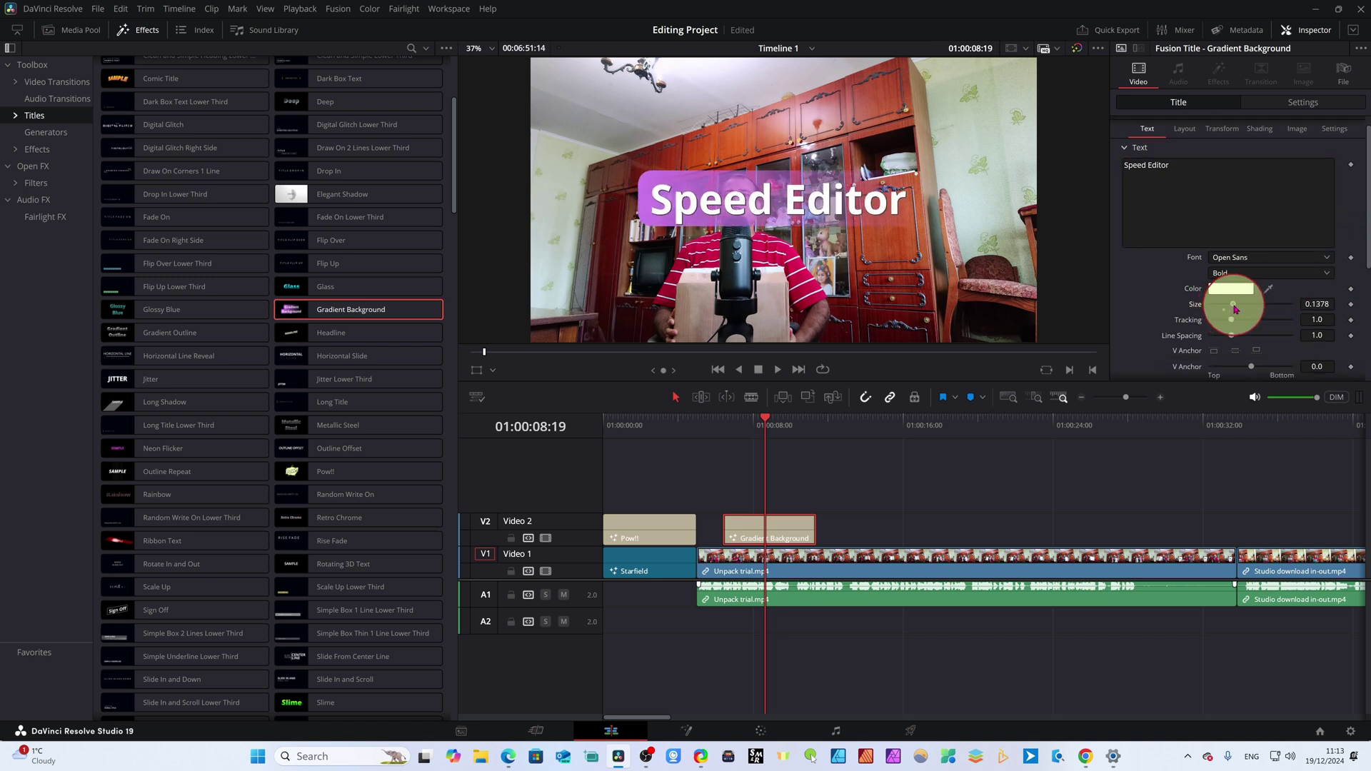
click(1186, 129)
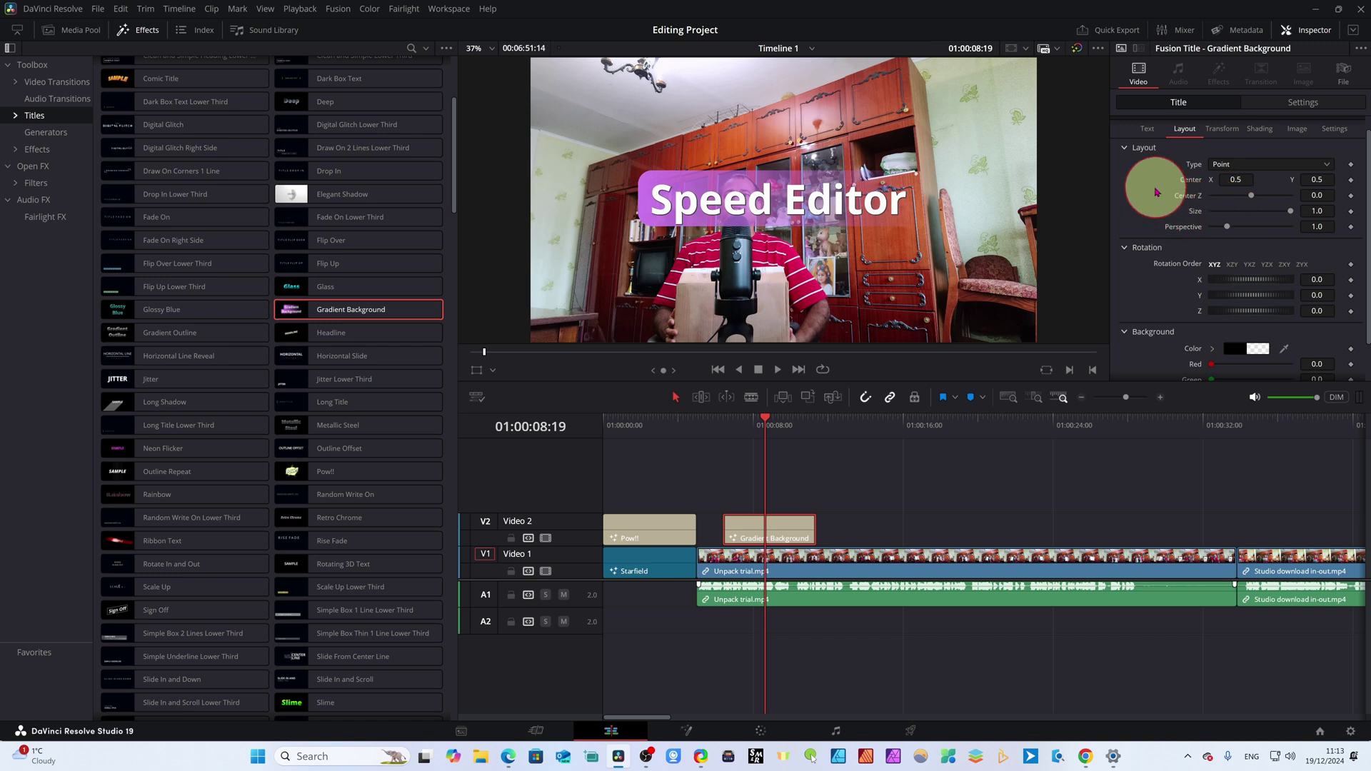
drag(1215, 180, 1242, 216)
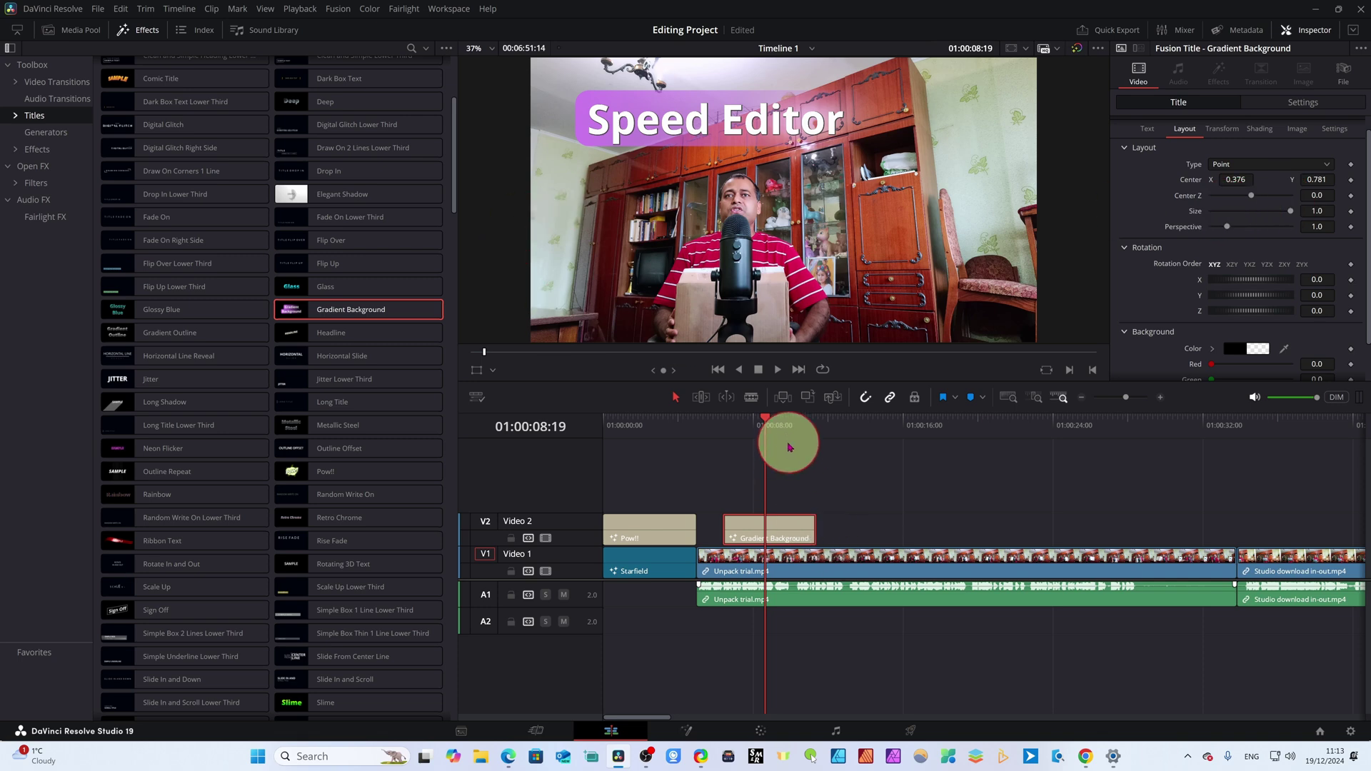
drag(765, 426, 625, 426)
key(space)
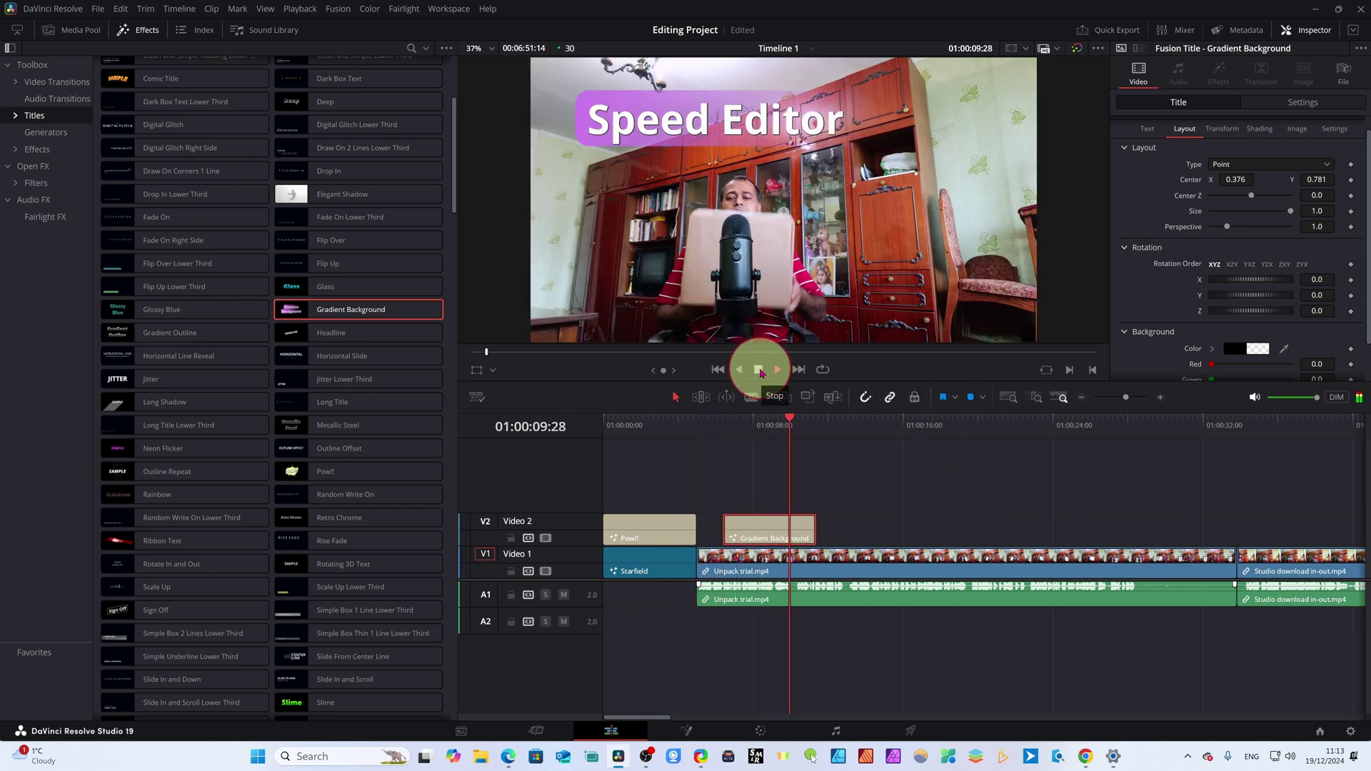
click(759, 370)
scroll(868, 627, down, 3)
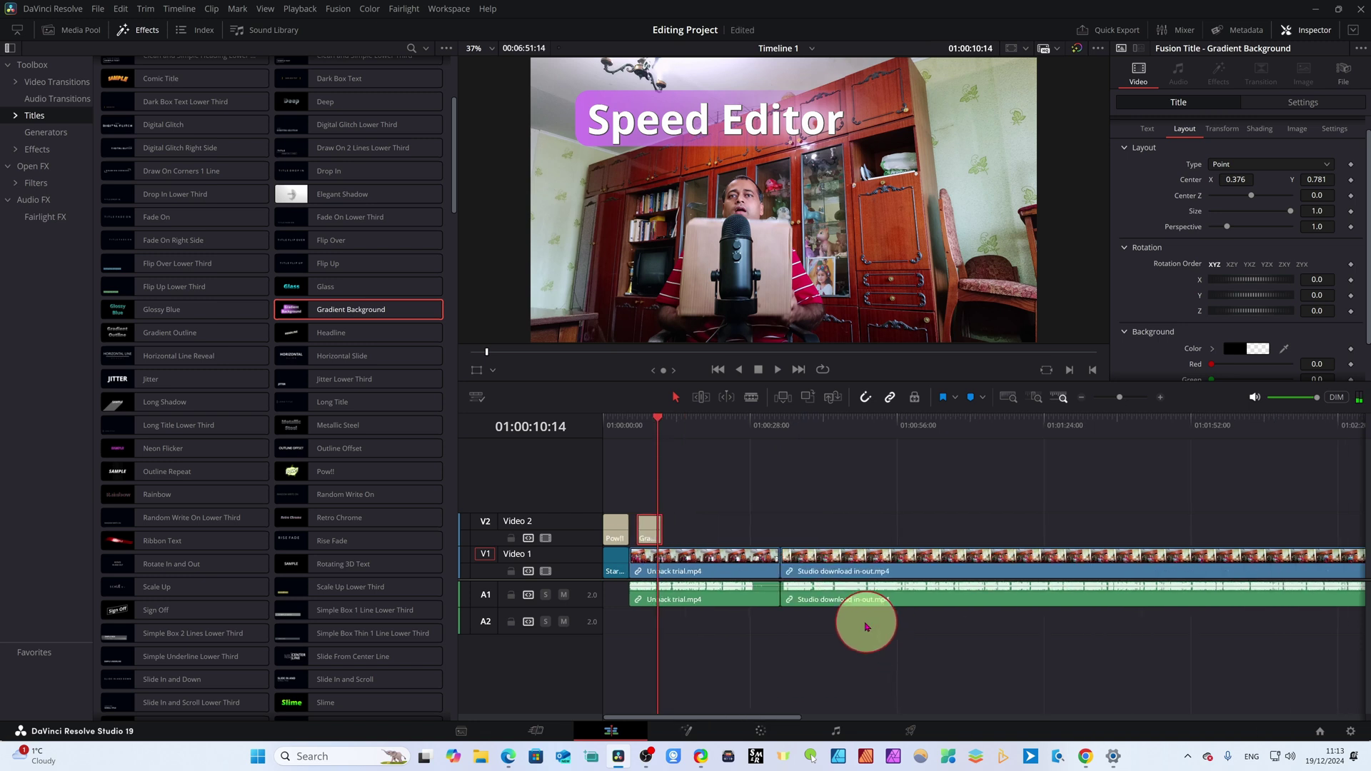
drag(660, 419, 845, 516)
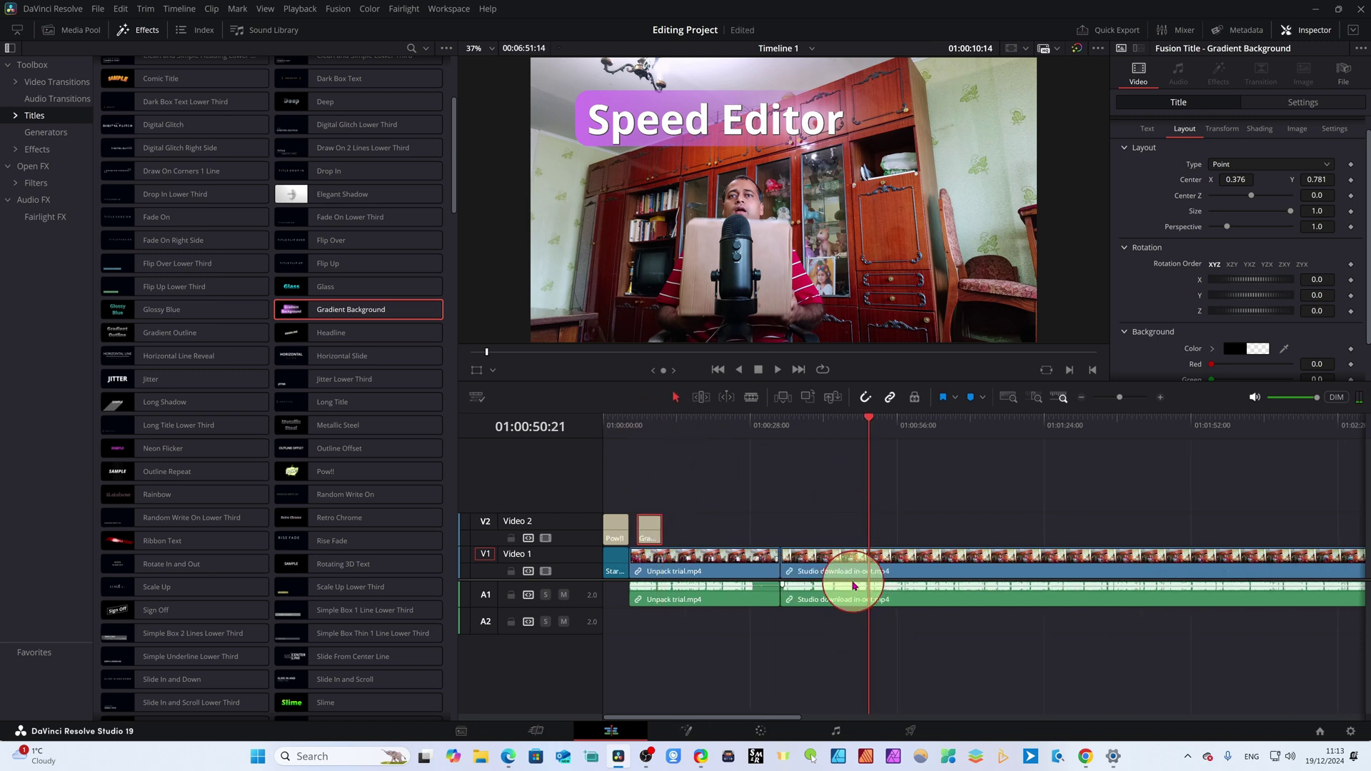
click(828, 565)
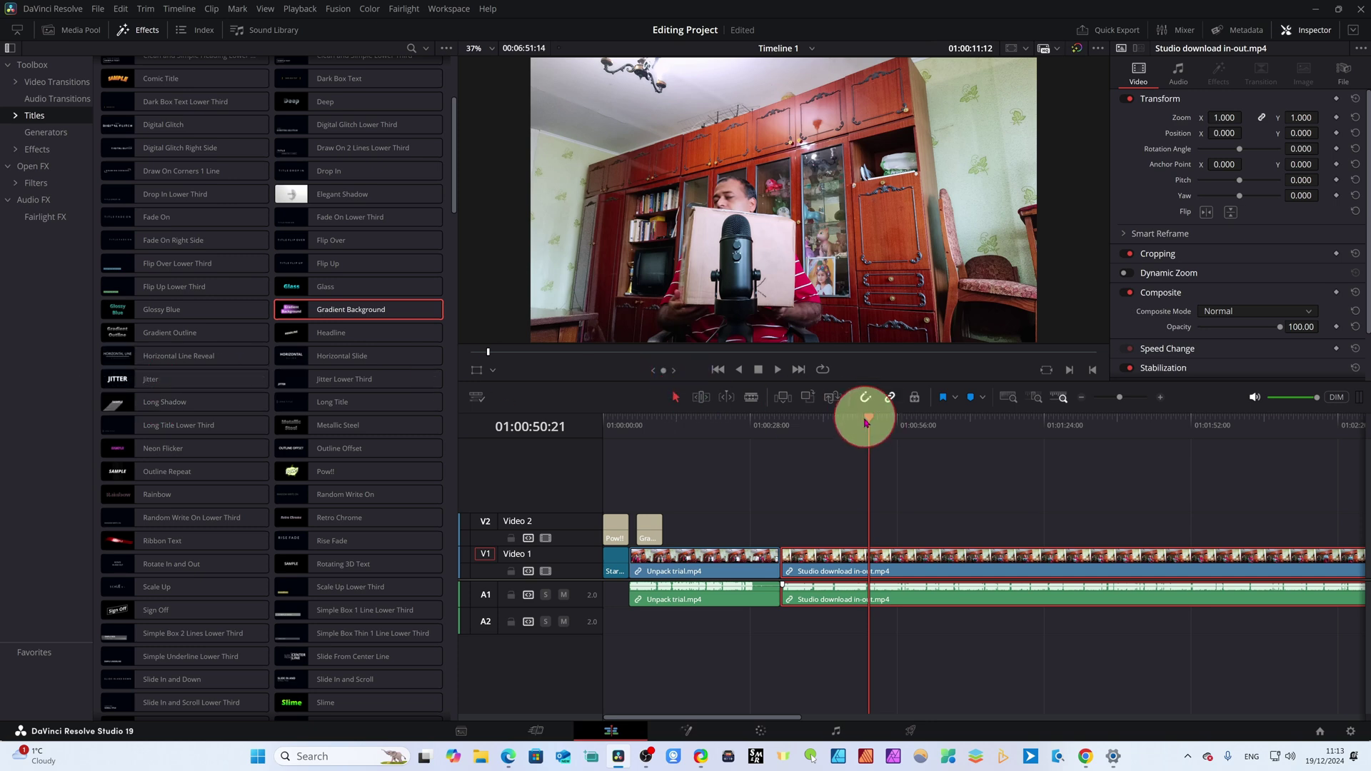
drag(870, 427, 790, 436)
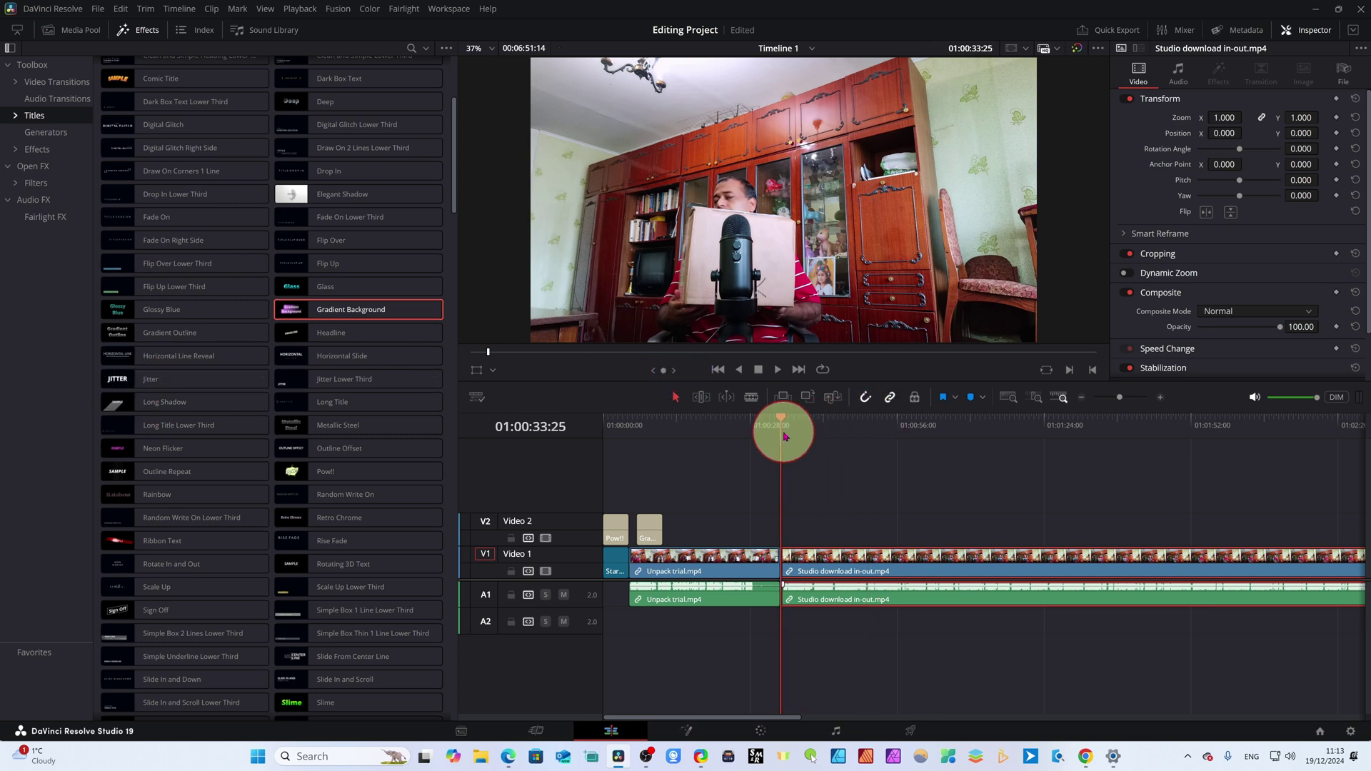
Add the Fusion Warp transition at the Unpack trial / Studio download in-out cut and preview it
click(50, 83)
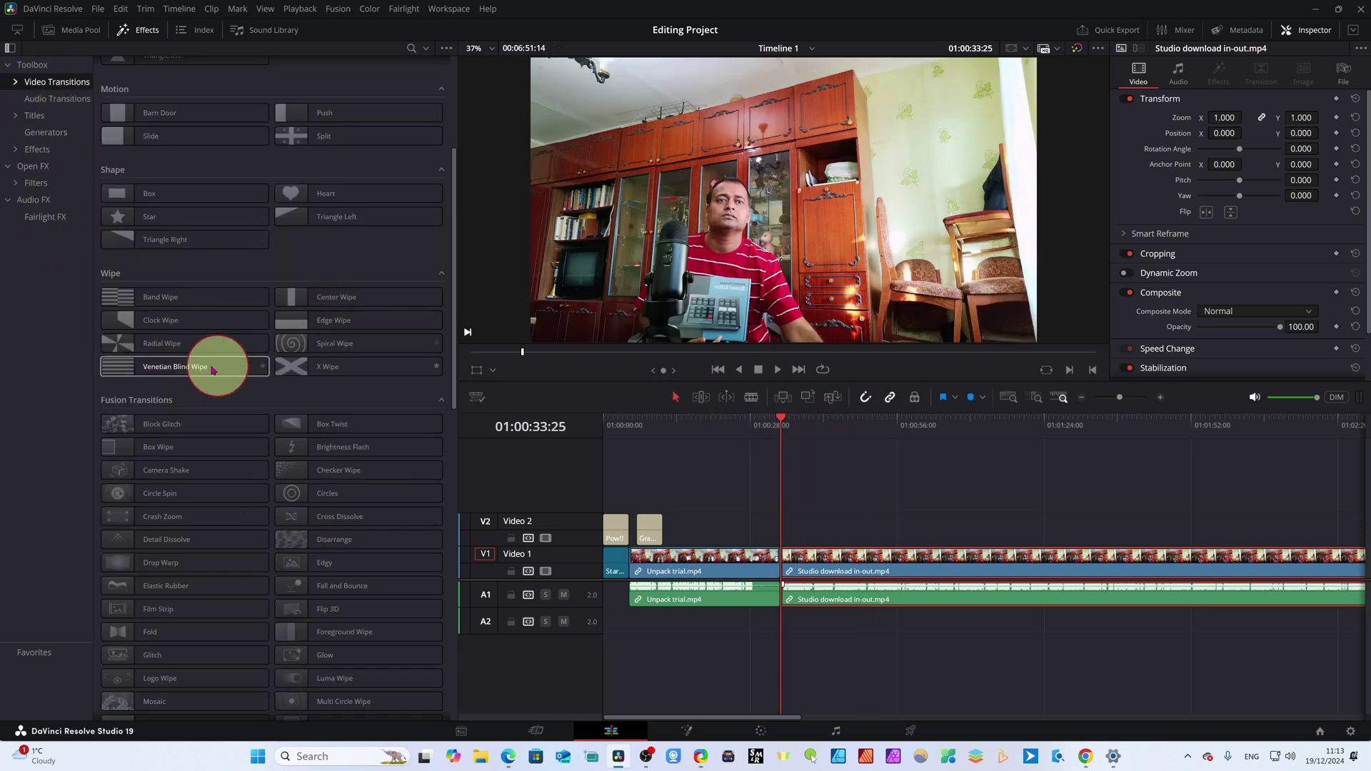
scroll(215, 371, down, 6)
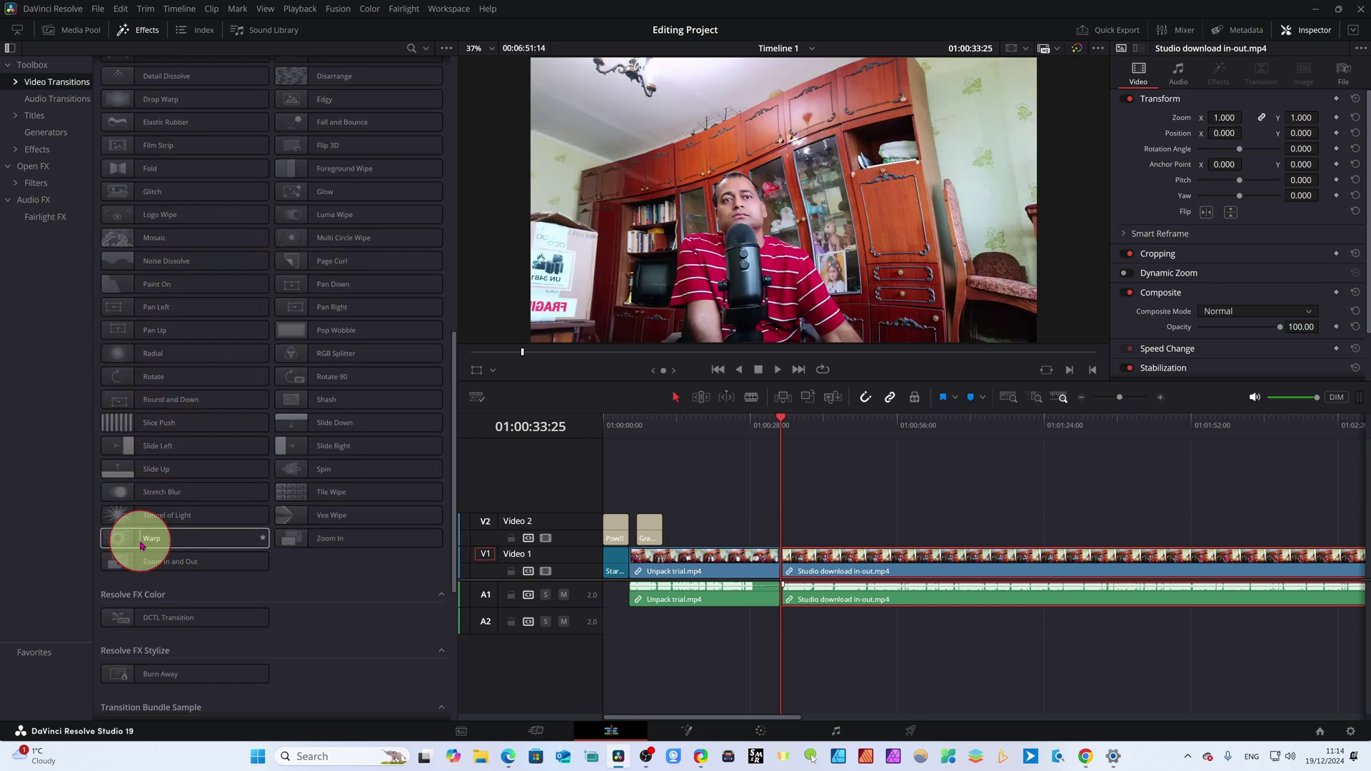
drag(141, 545, 778, 565)
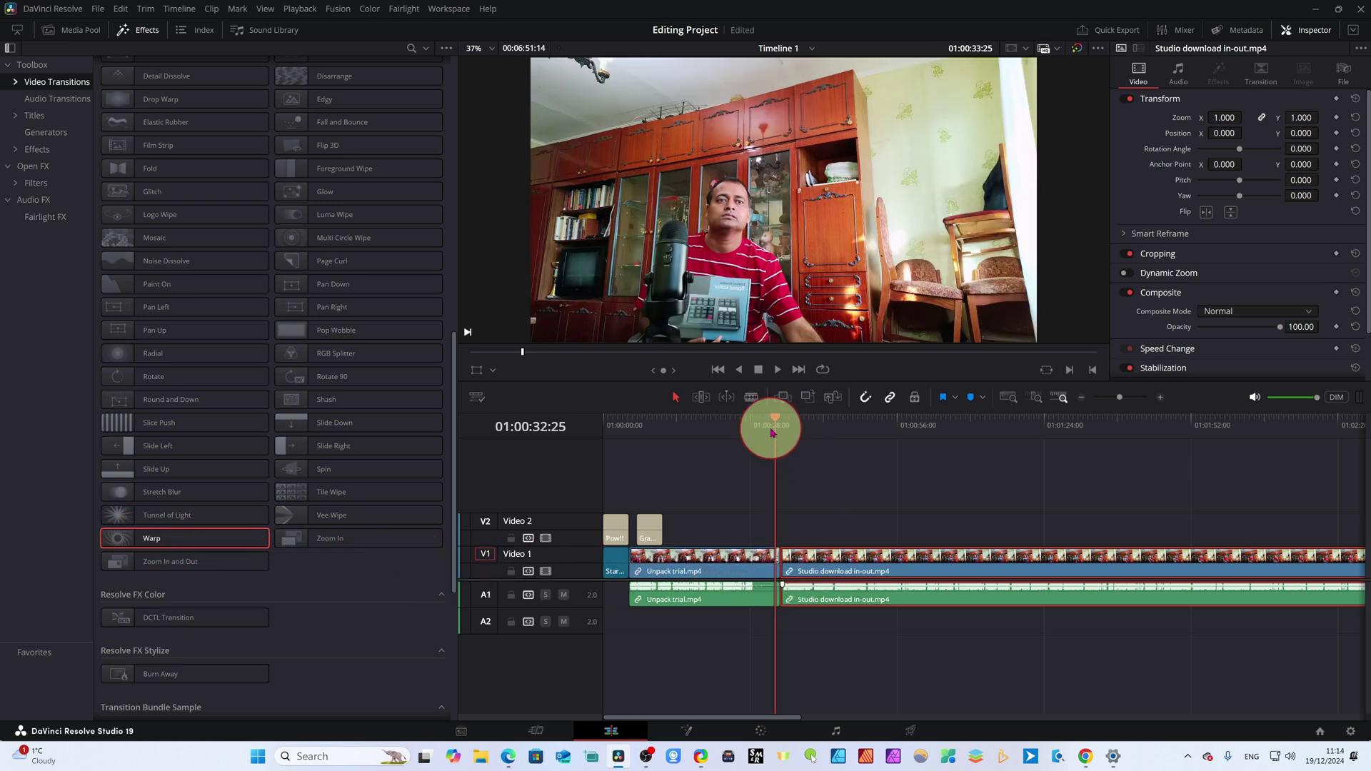
key(space)
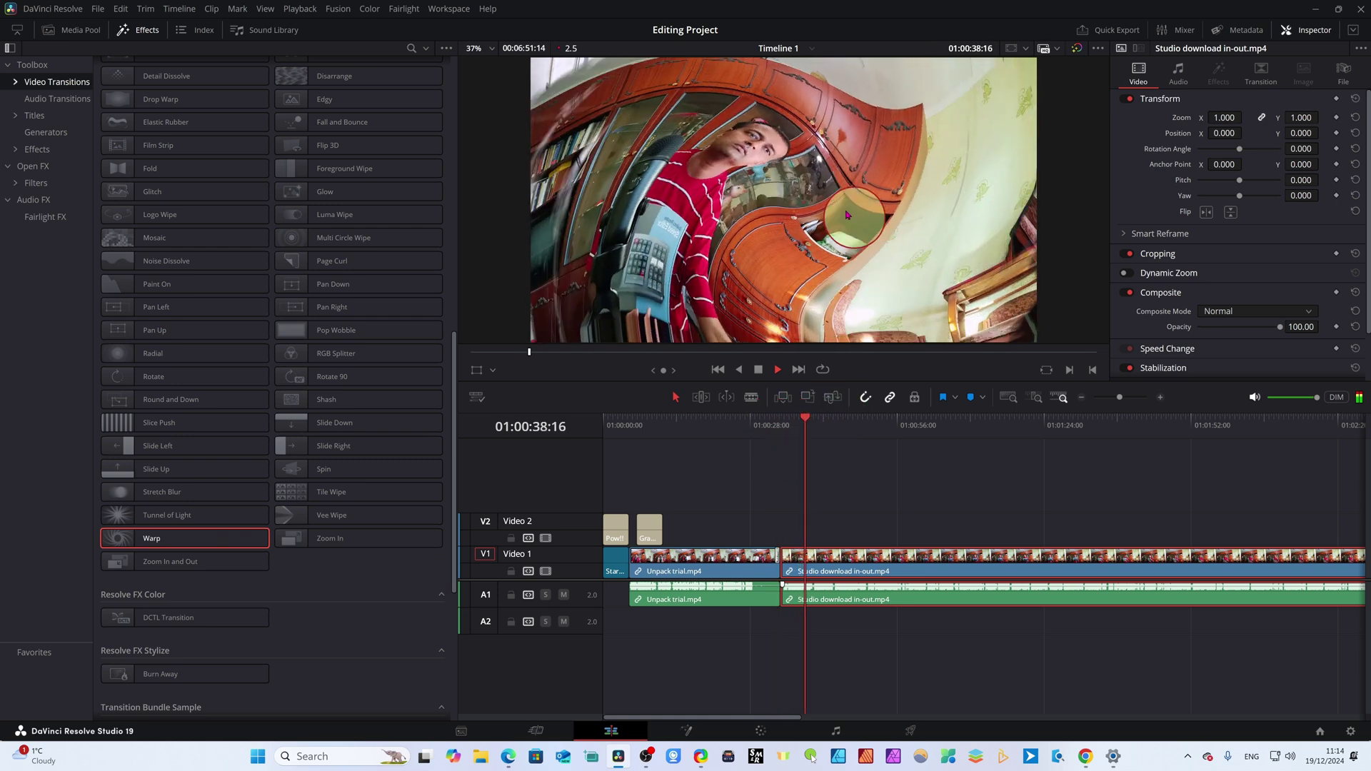
click(759, 369)
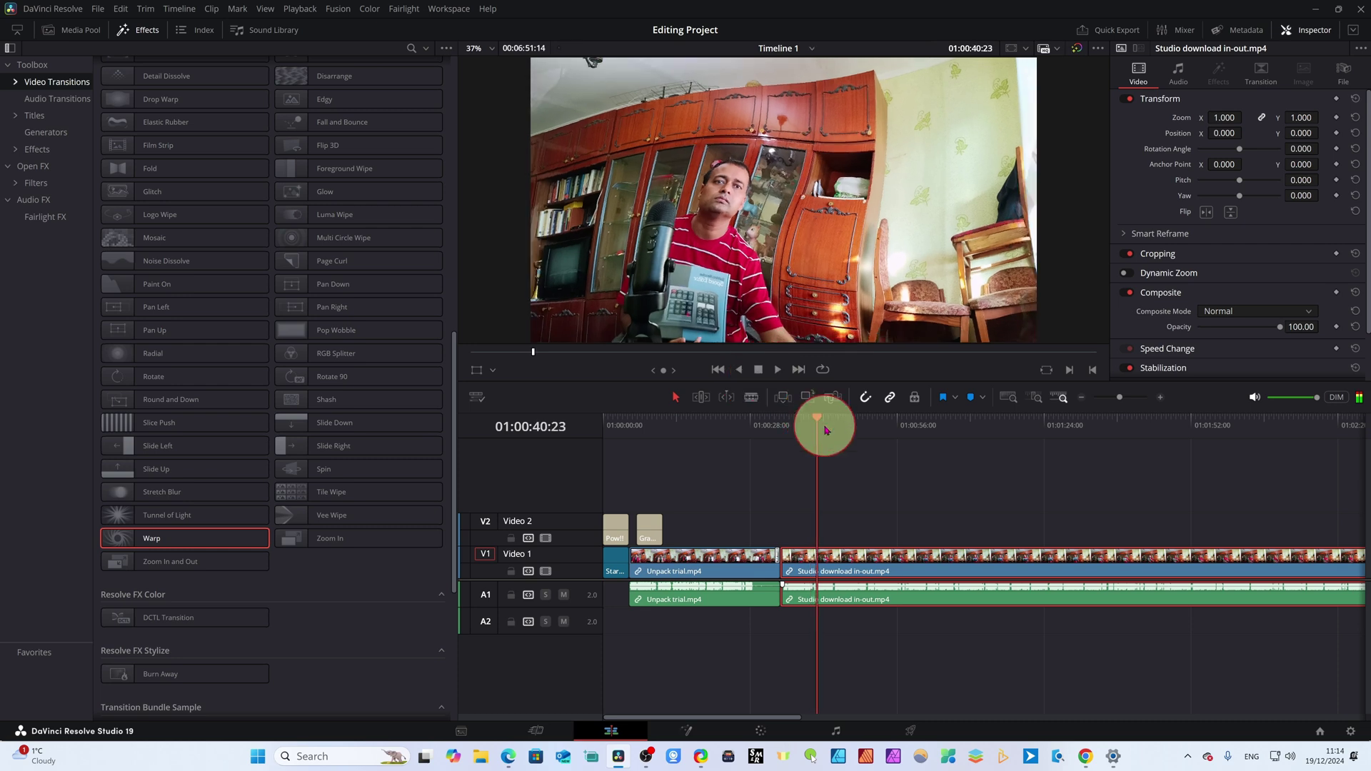
Move the timeline playhead to just past the Warp transition
click(812, 427)
drag(813, 435, 754, 432)
scroll(215, 586, down, 5)
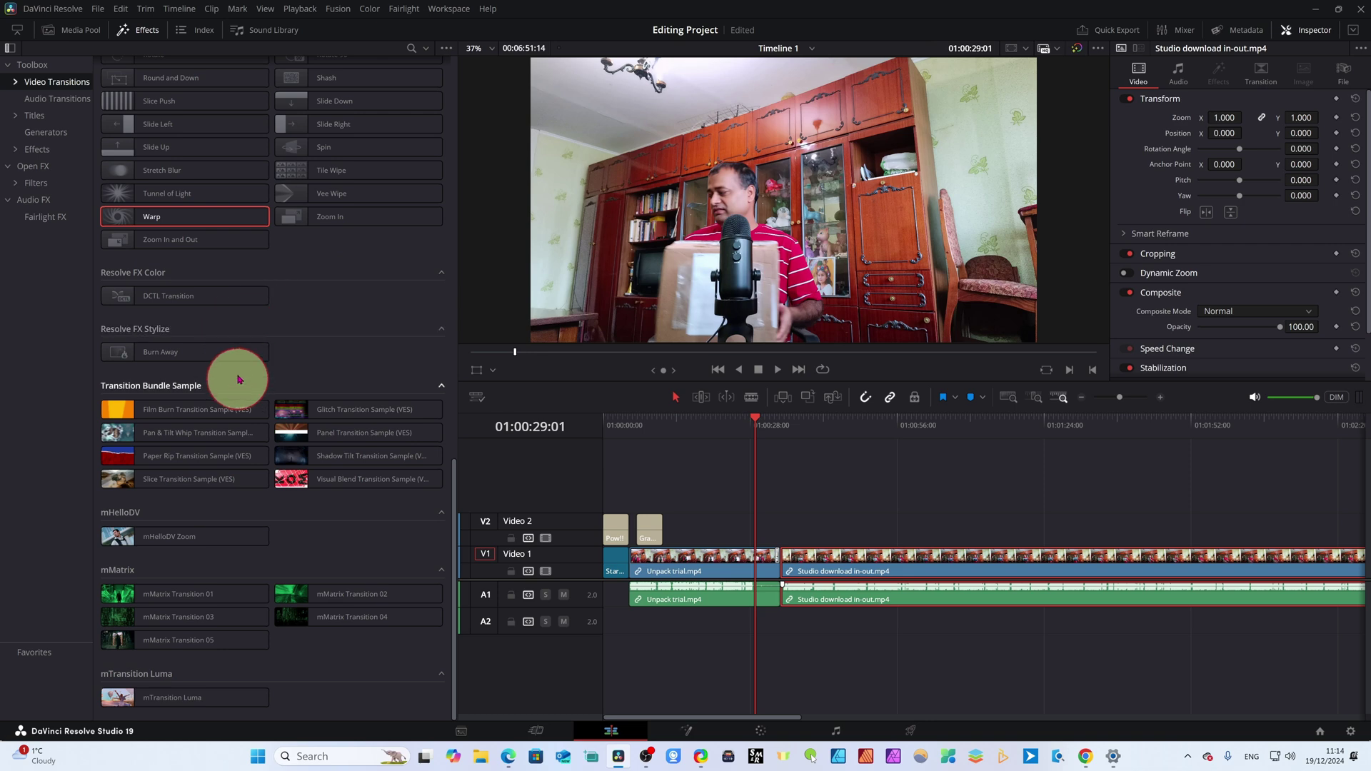
scroll(240, 379, up, 5)
scroll(238, 372, up, 6)
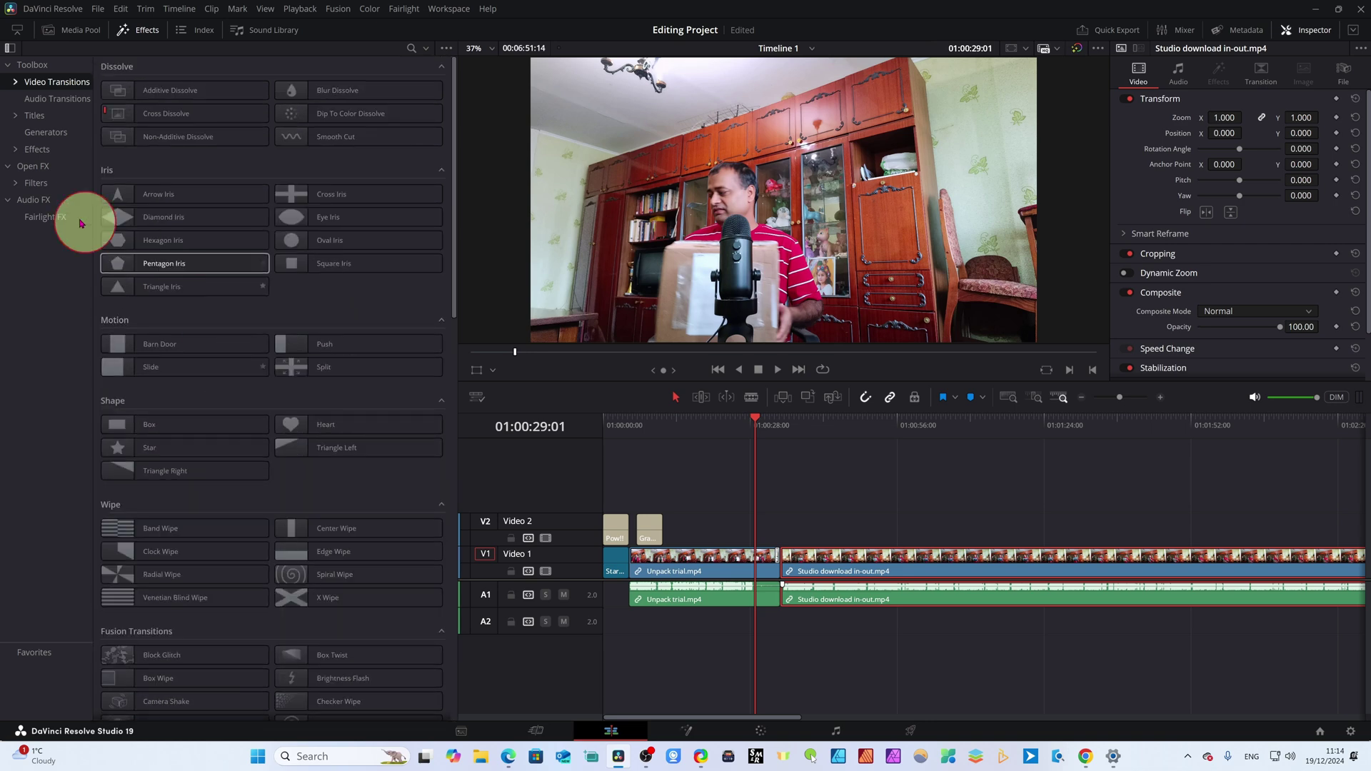
Browse the Generators list in the effects library
click(39, 140)
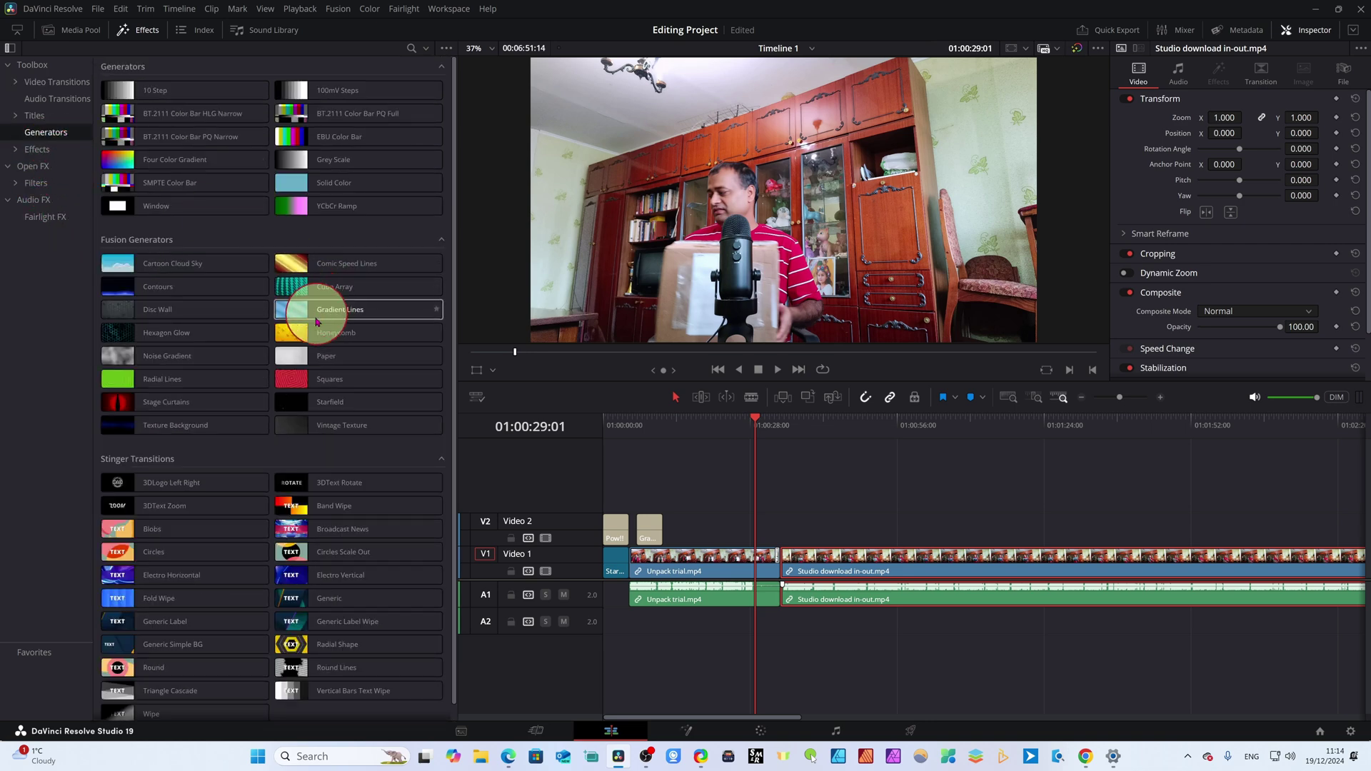
scroll(321, 500, down, 1)
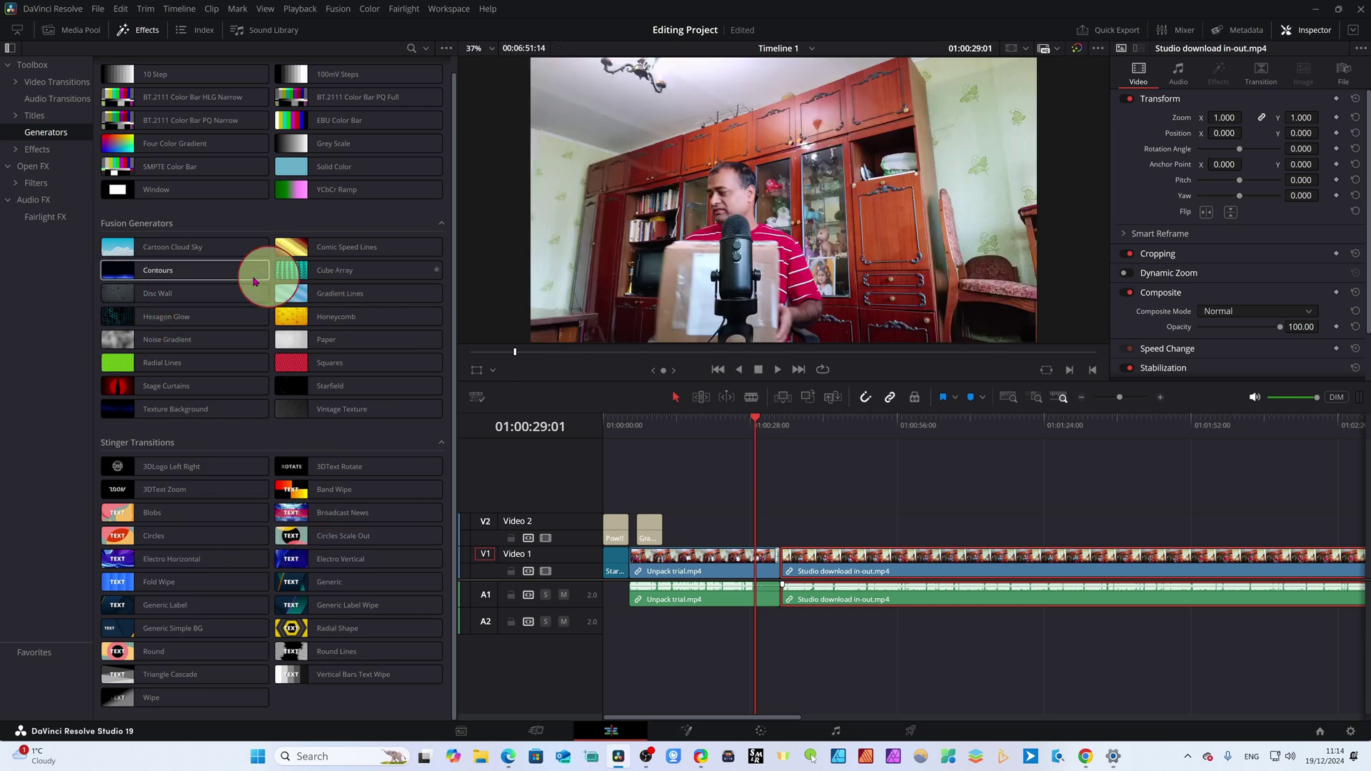
scroll(293, 264, up, 1)
Scroll through the Titles presets down to the bottom of the list
click(45, 118)
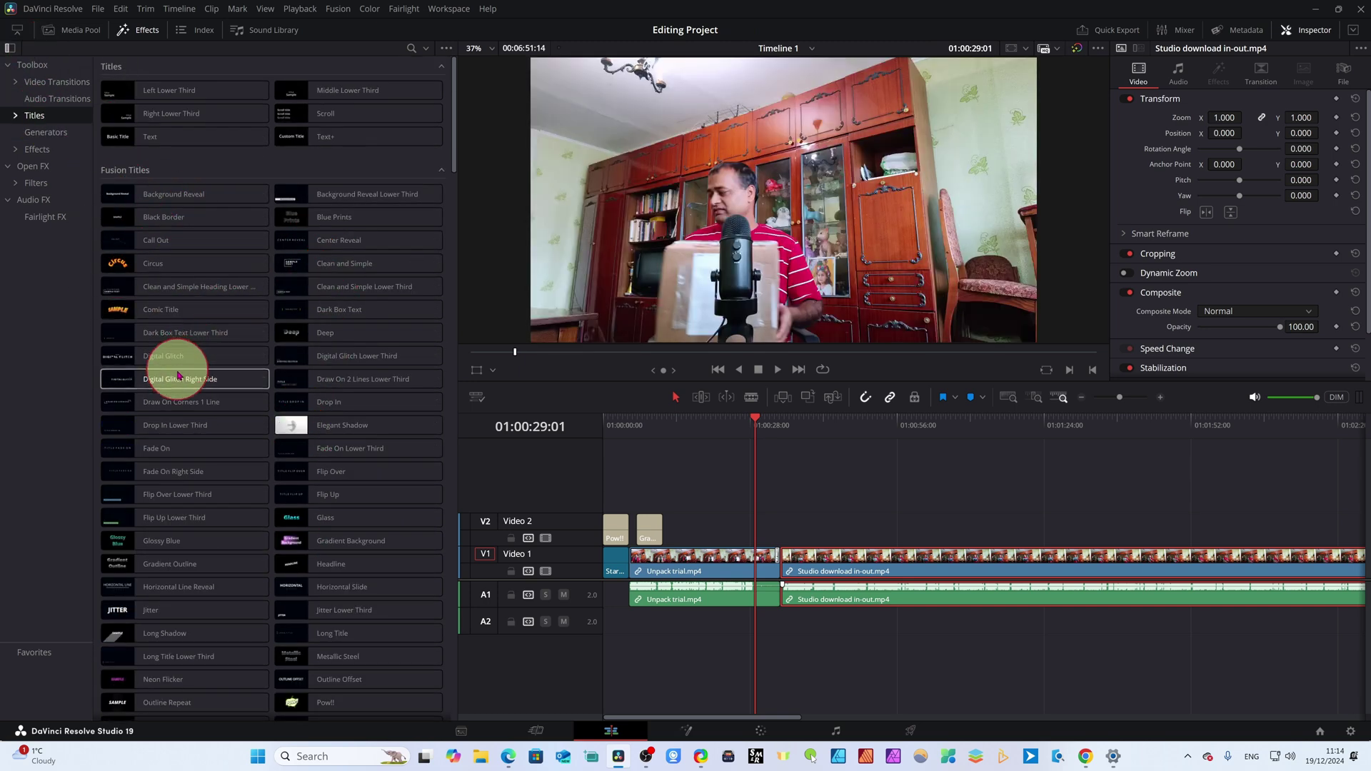
scroll(199, 416, down, 3)
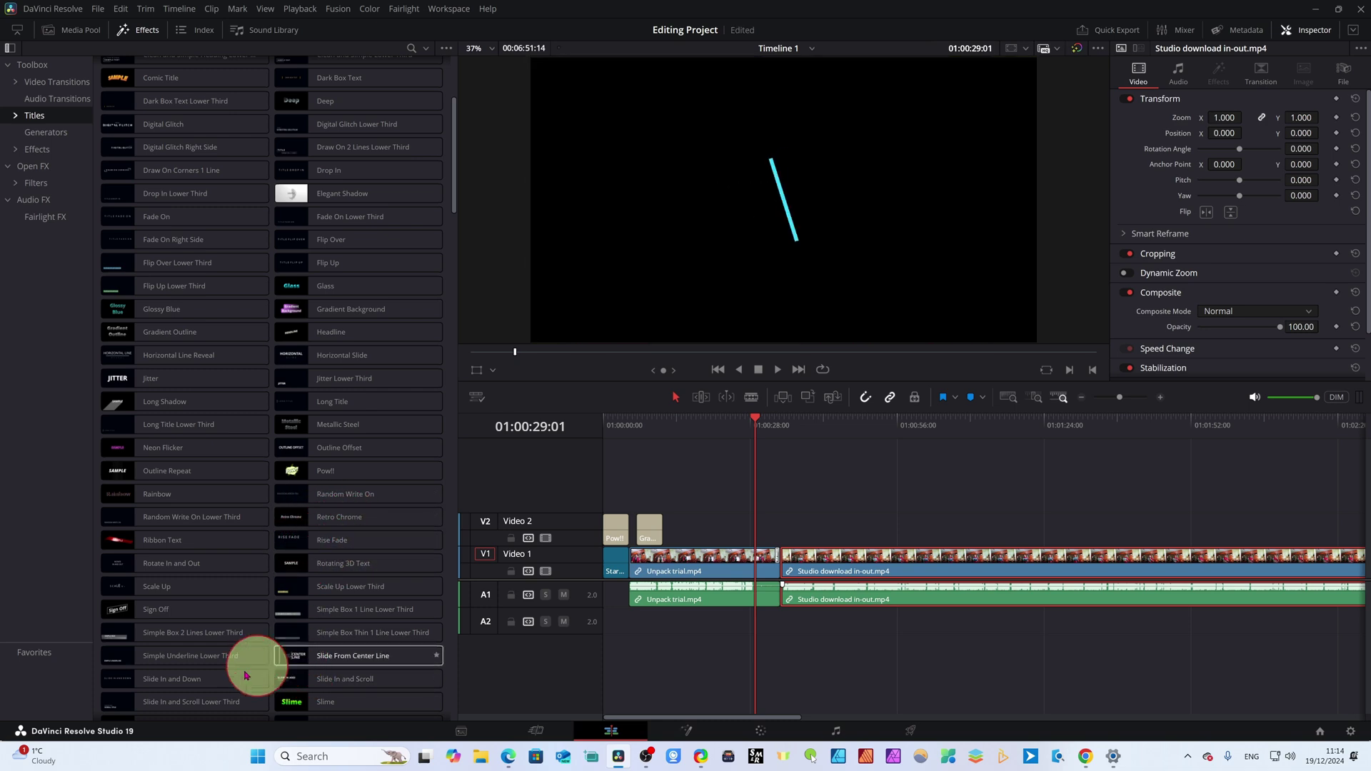
scroll(292, 689, down, 5)
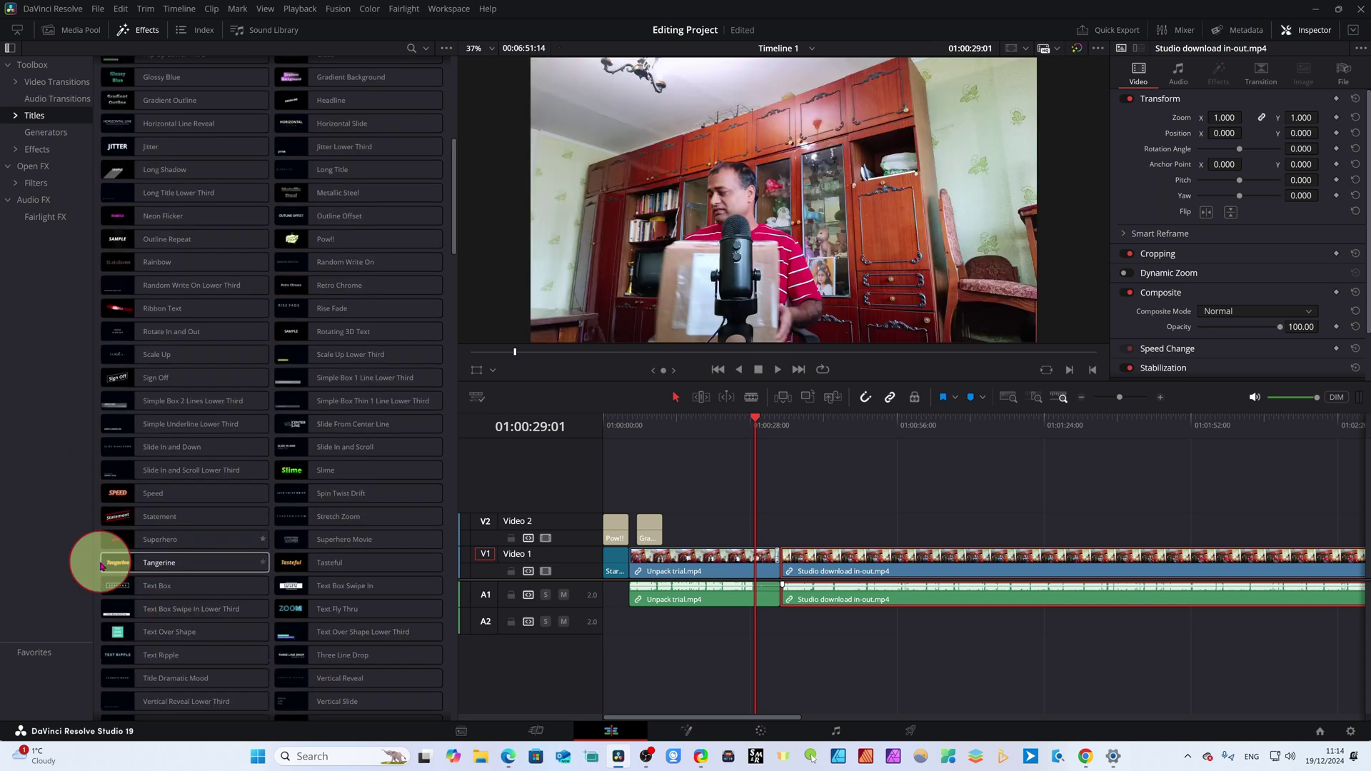
scroll(181, 543, down, 10)
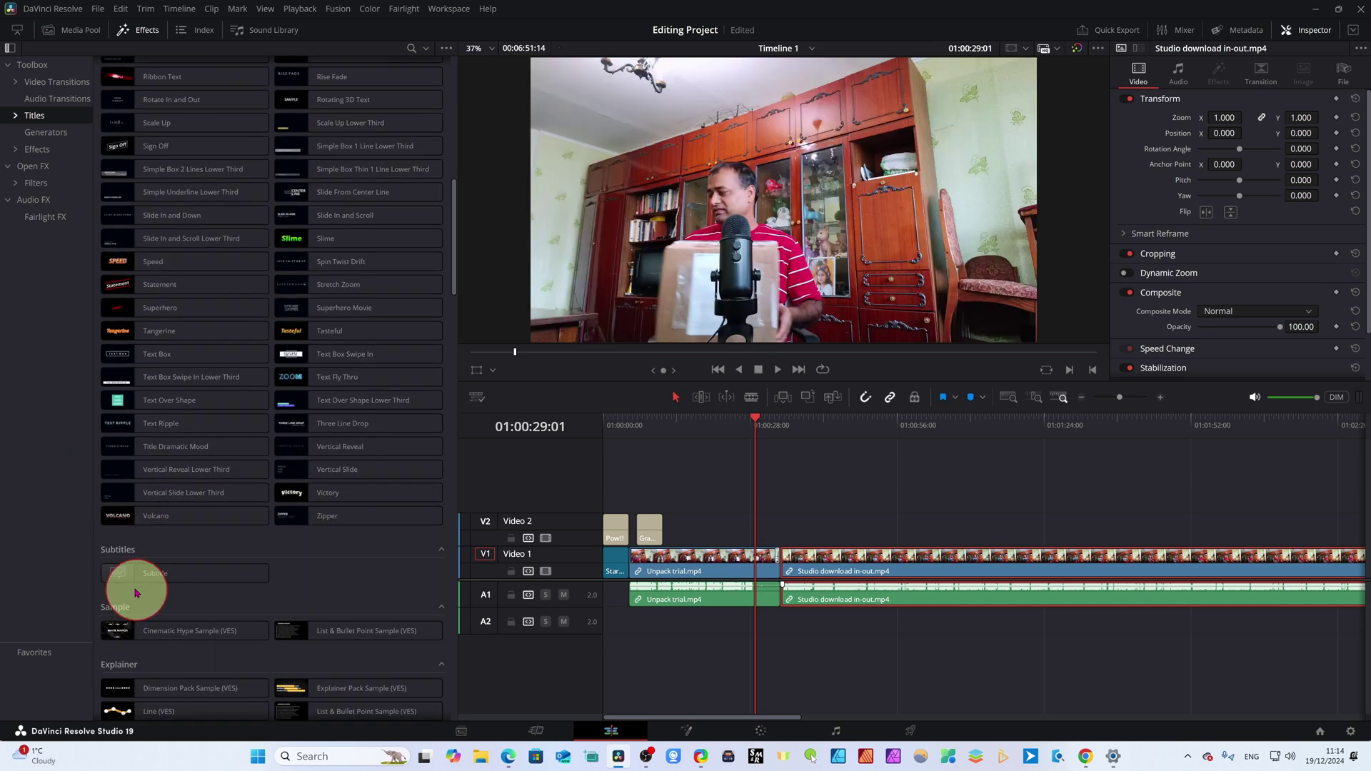
scroll(283, 548, down, 15)
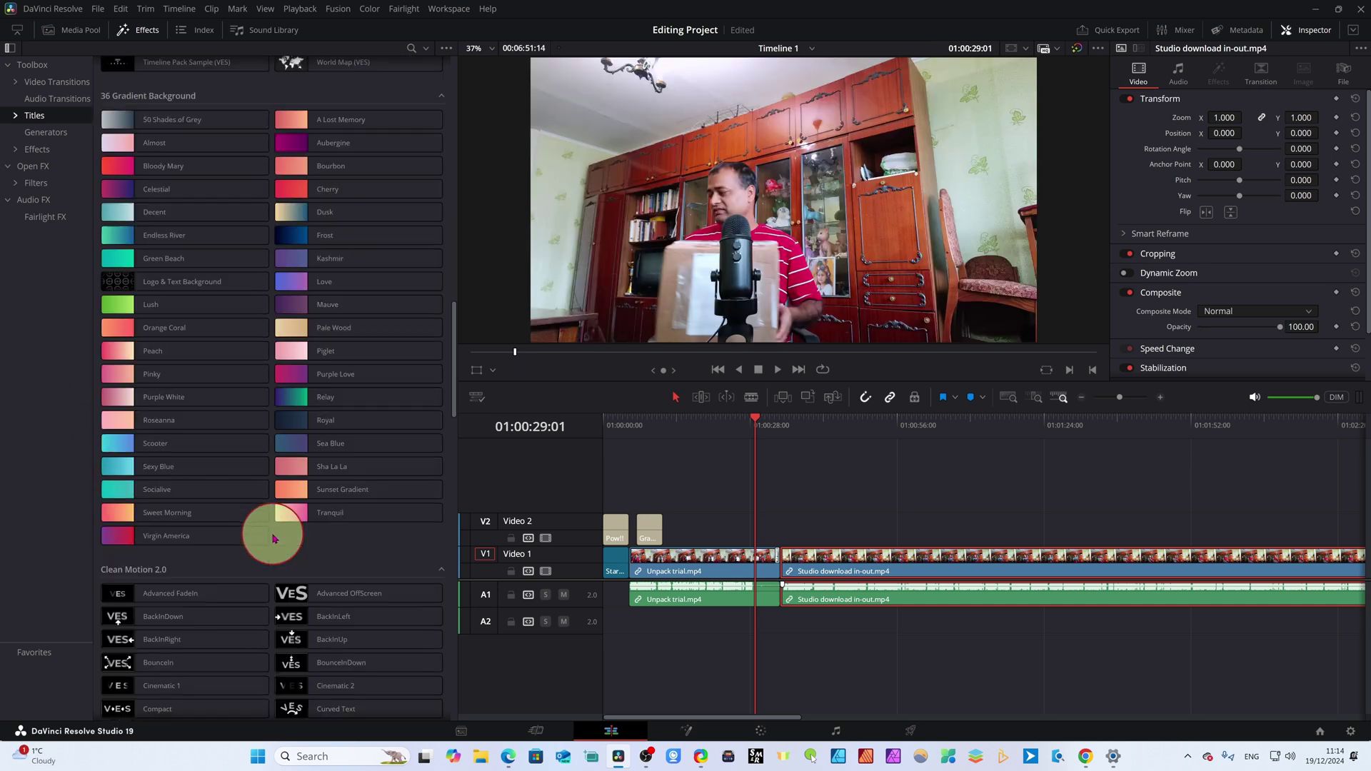
scroll(274, 526, down, 3)
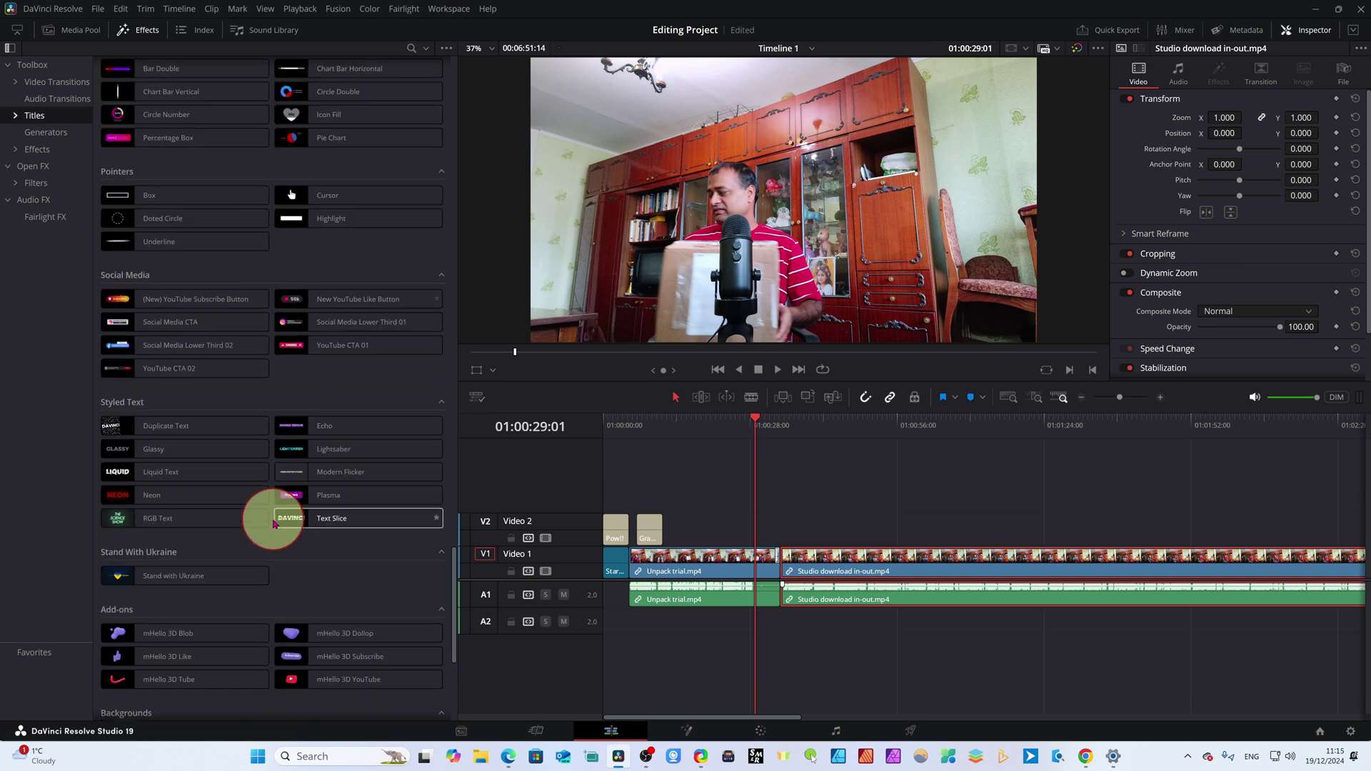
scroll(200, 350, up, 6)
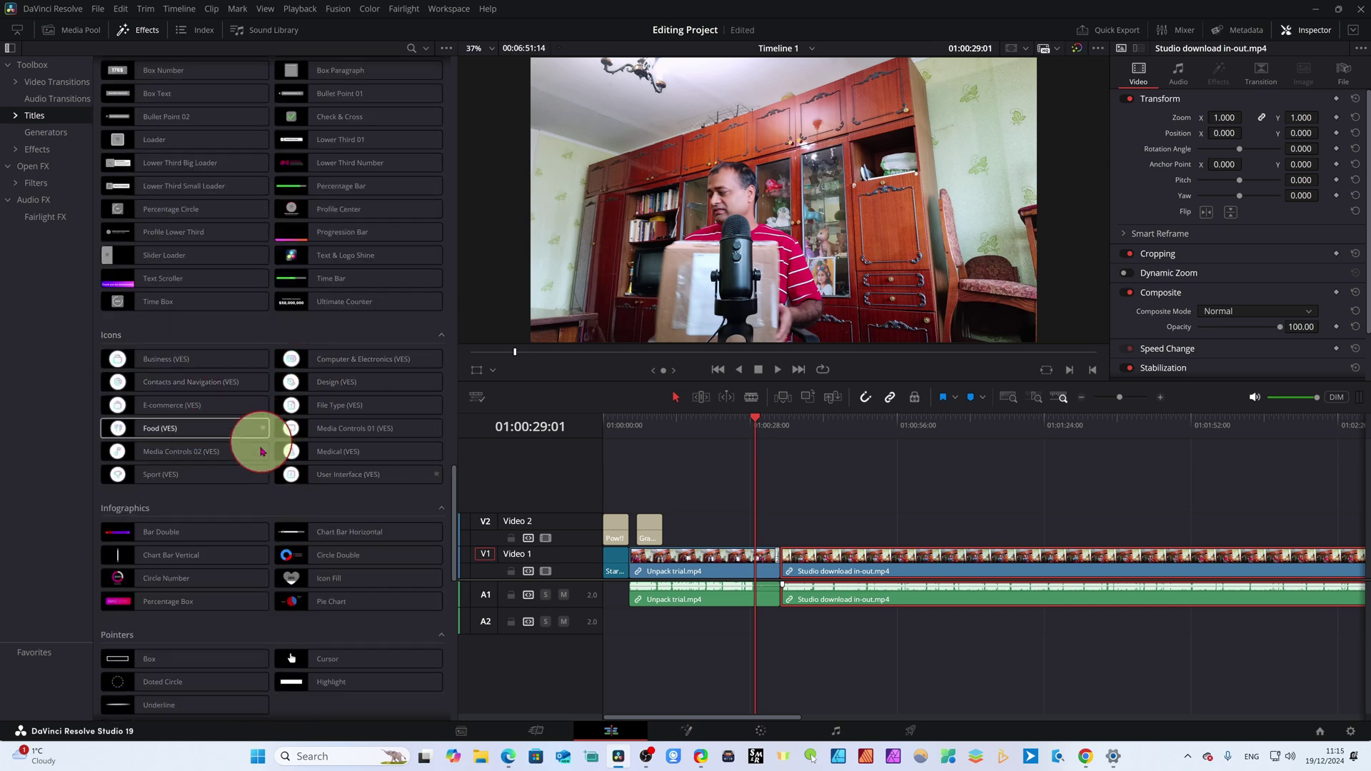
scroll(236, 469, up, 10)
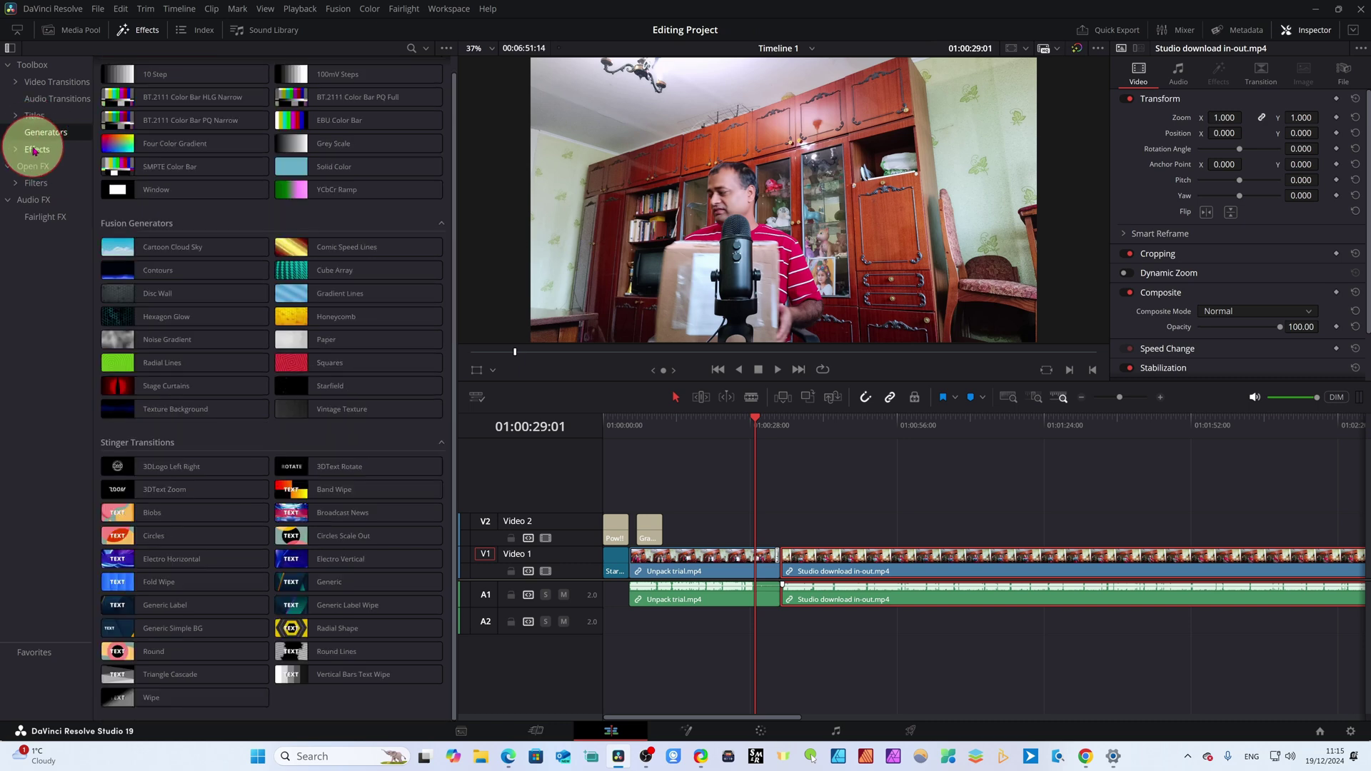
Browse the Effects category in the Toolbox library
click(37, 150)
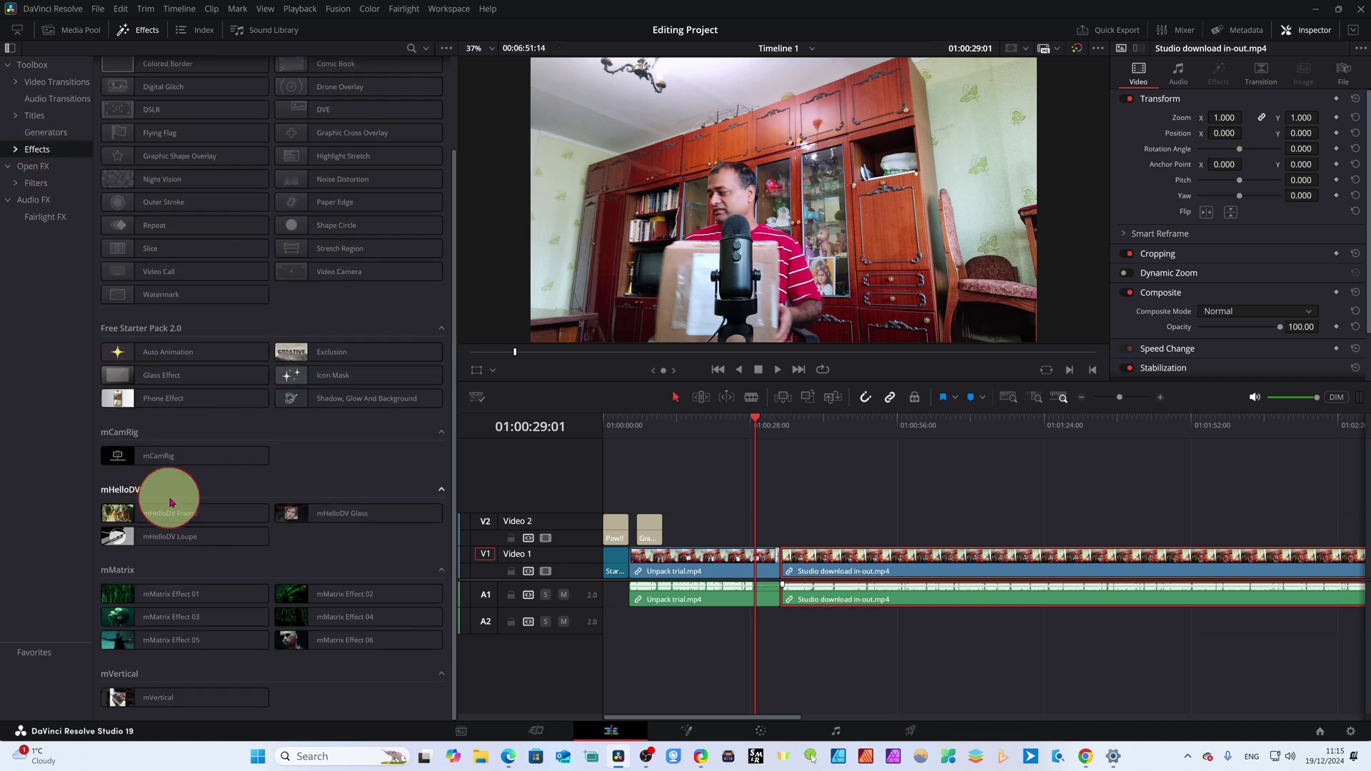
scroll(202, 270, up, 3)
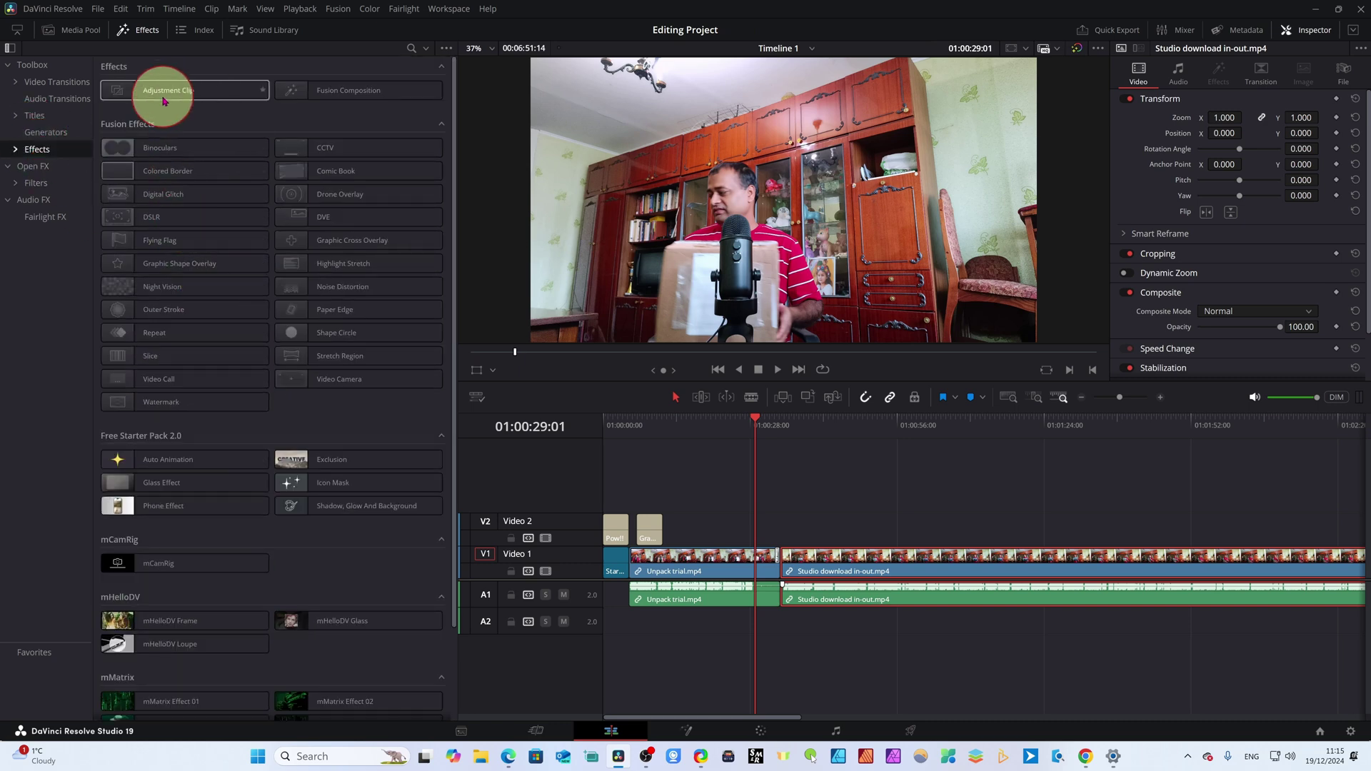
scroll(343, 392, down, 20)
scroll(291, 272, up, 15)
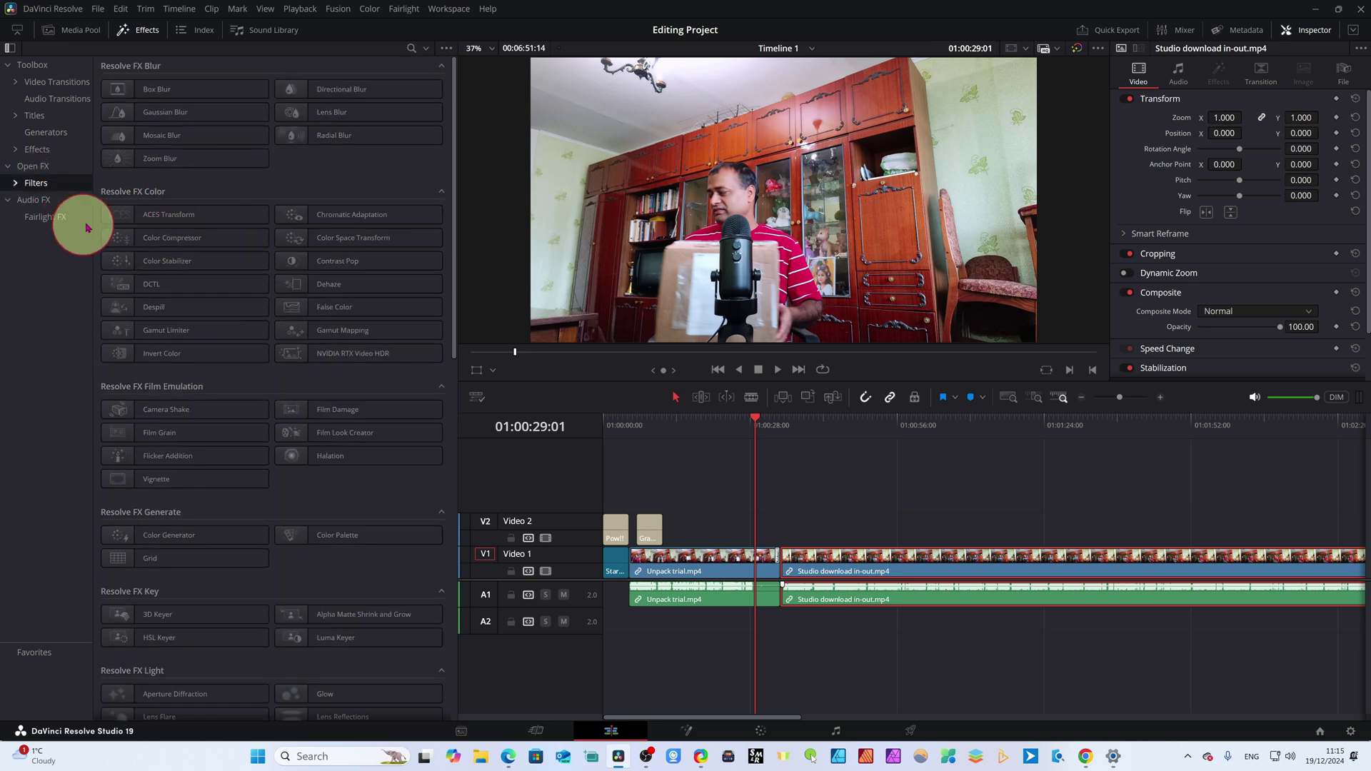
Look through video transitions, audio transitions and generators, then minimize Resolve
click(32, 83)
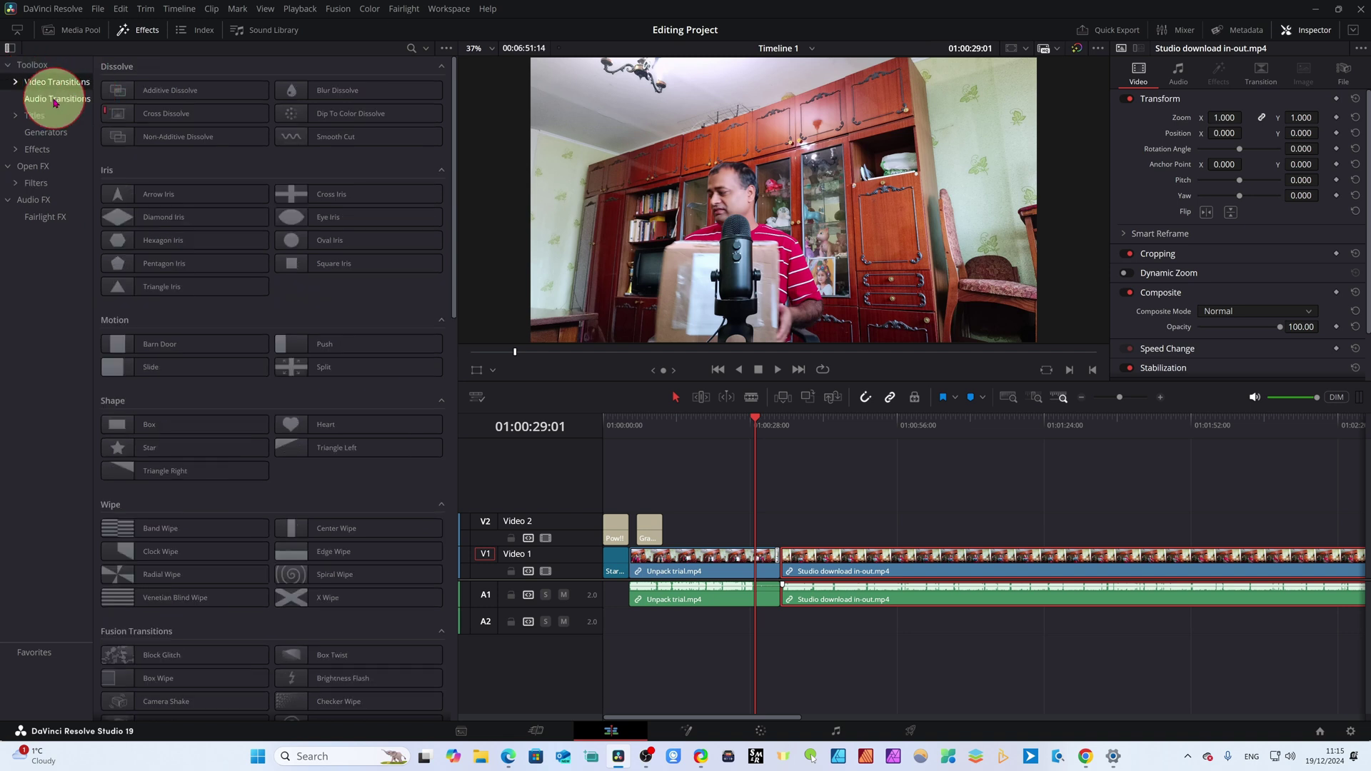
click(47, 100)
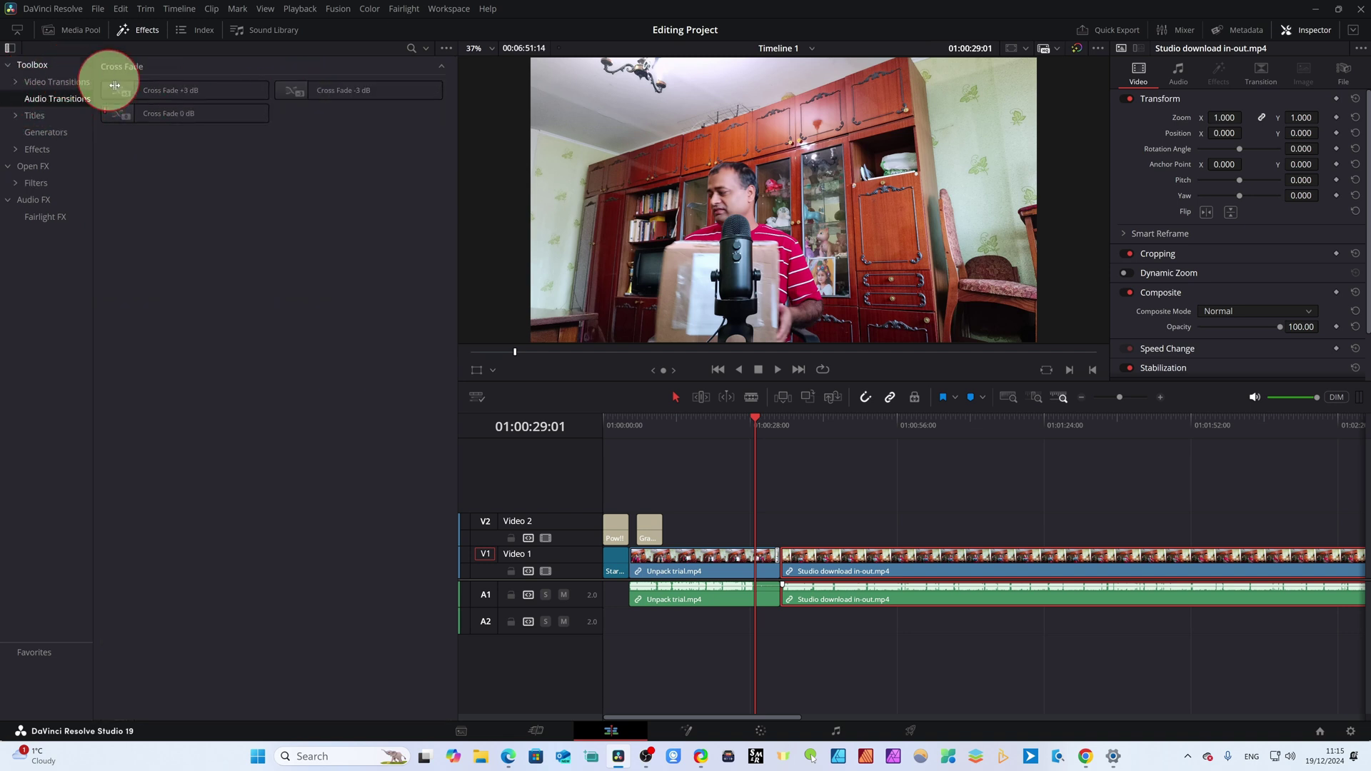
click(46, 130)
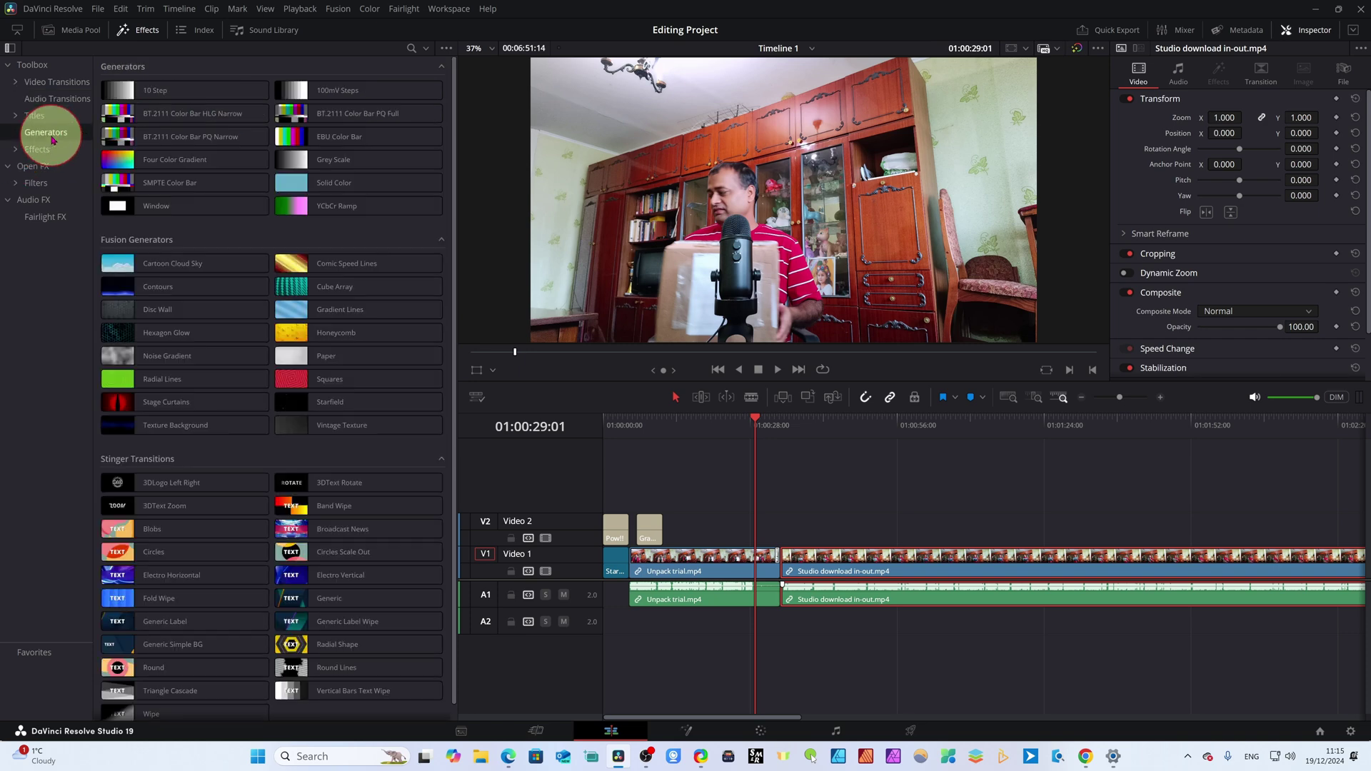
scroll(374, 377, down, 1)
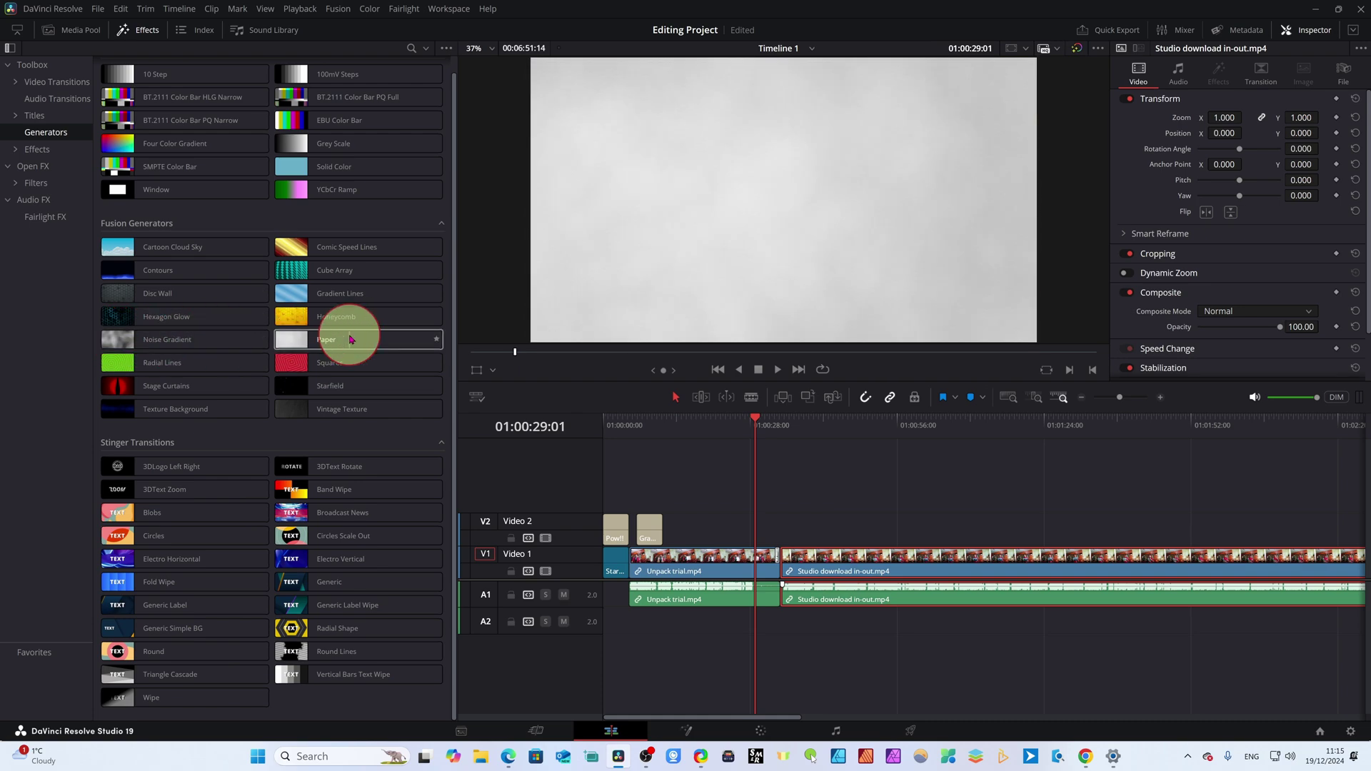
scroll(291, 381, up, 1)
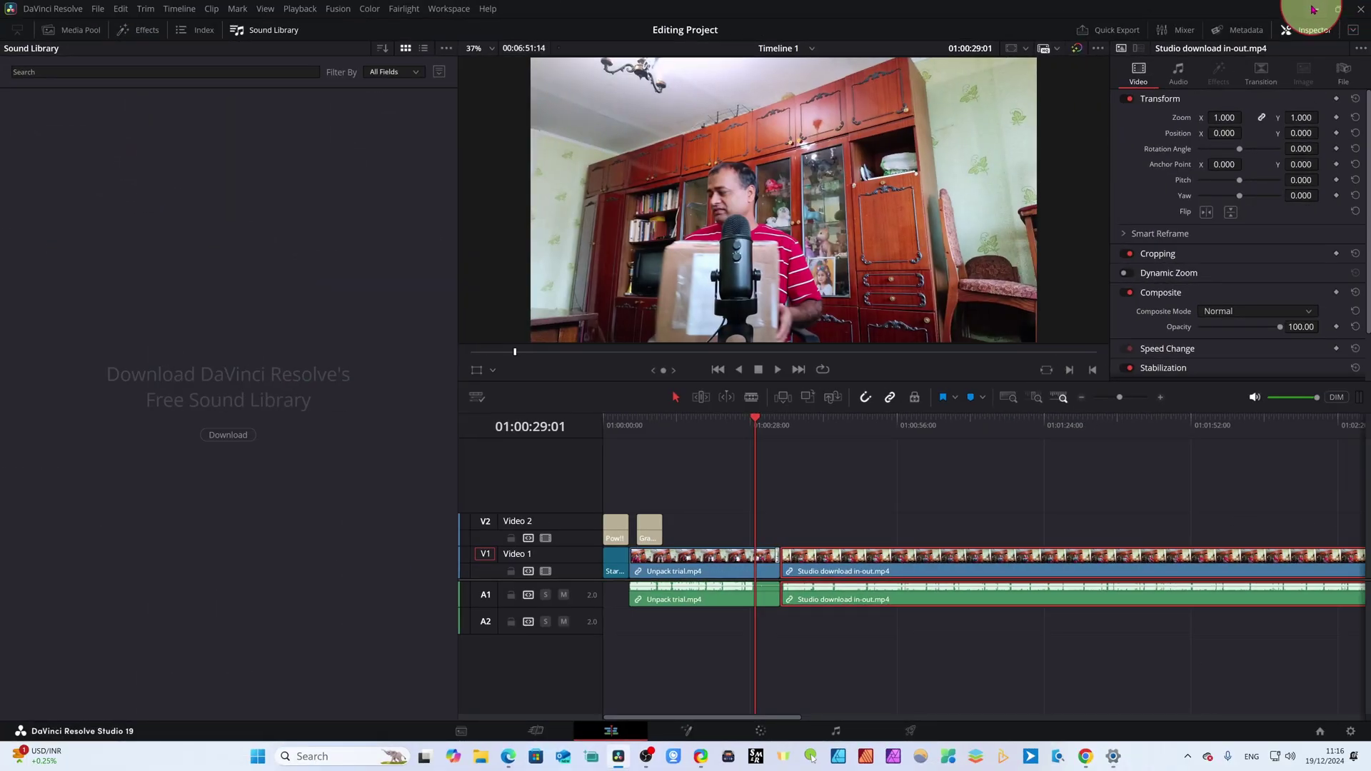
click(1313, 10)
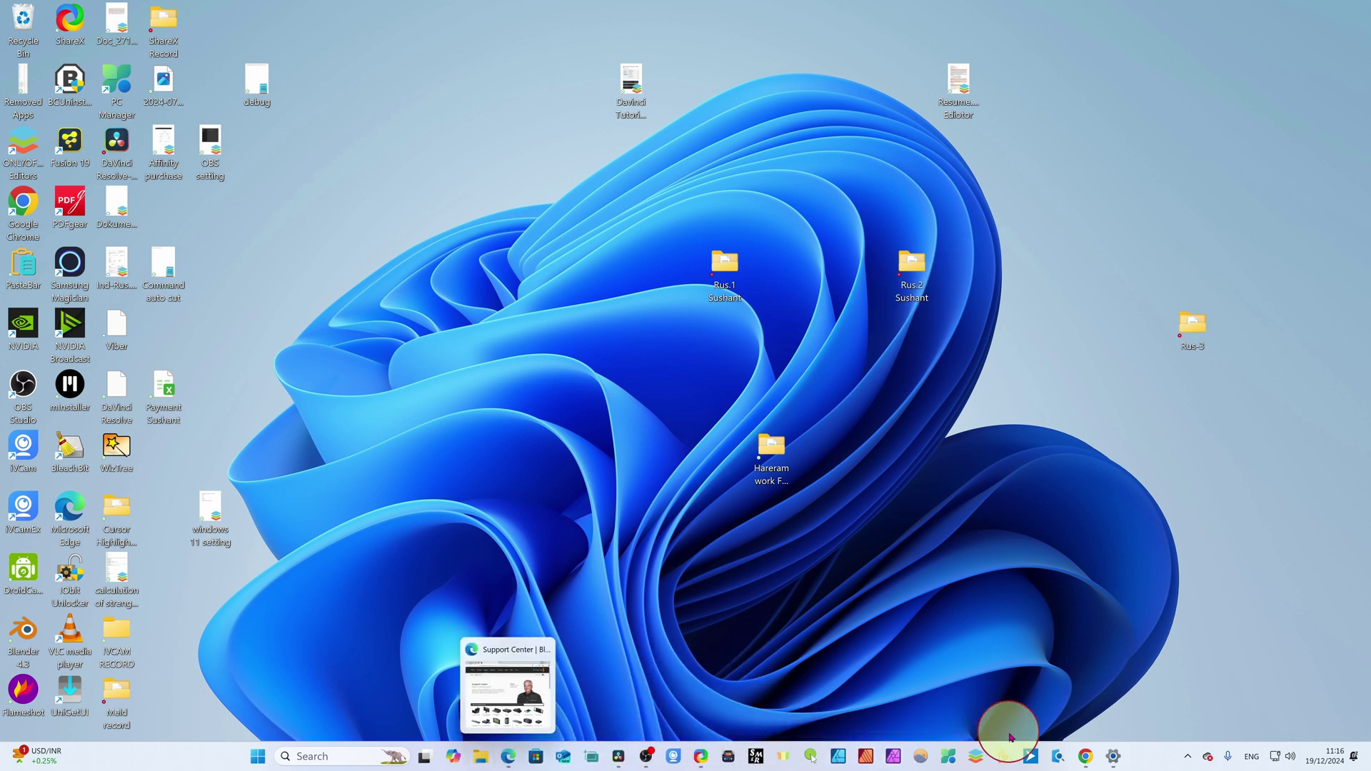
Switch to the Blackmagic Forum tab in Chrome and scroll the Resolve Studio 19.1.2 release notes
click(1085, 757)
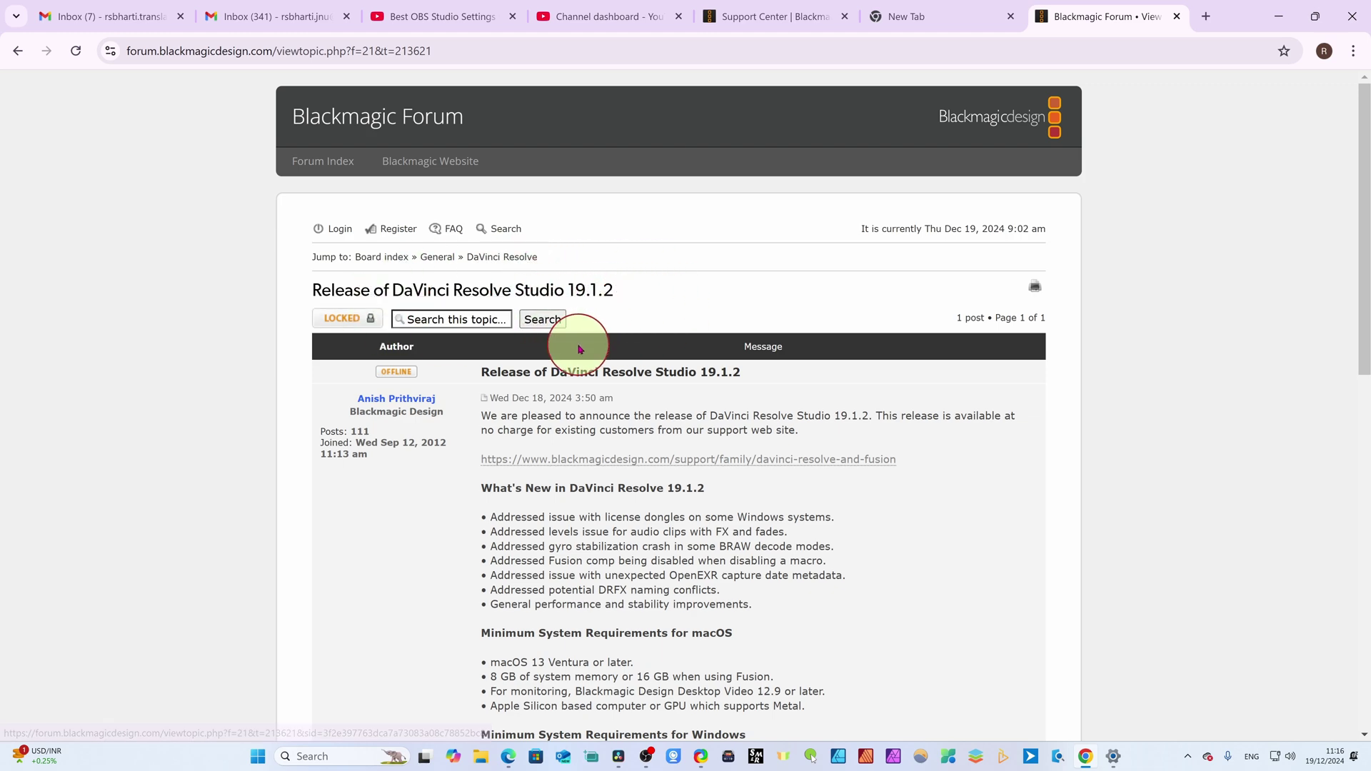
scroll(590, 421, down, 3)
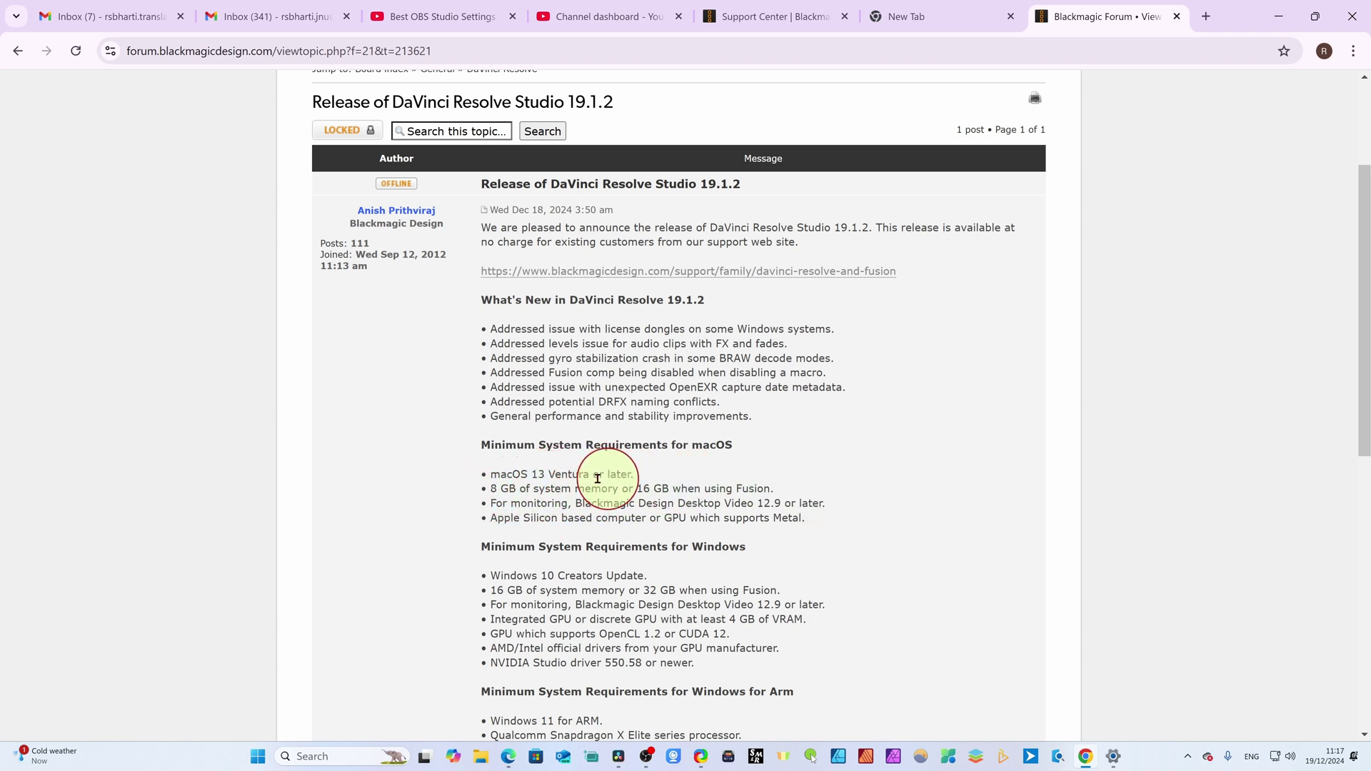
Read the Windows, Arm and Linux system requirements, then return to DaVinci Resolve
scroll(591, 607, down, 3)
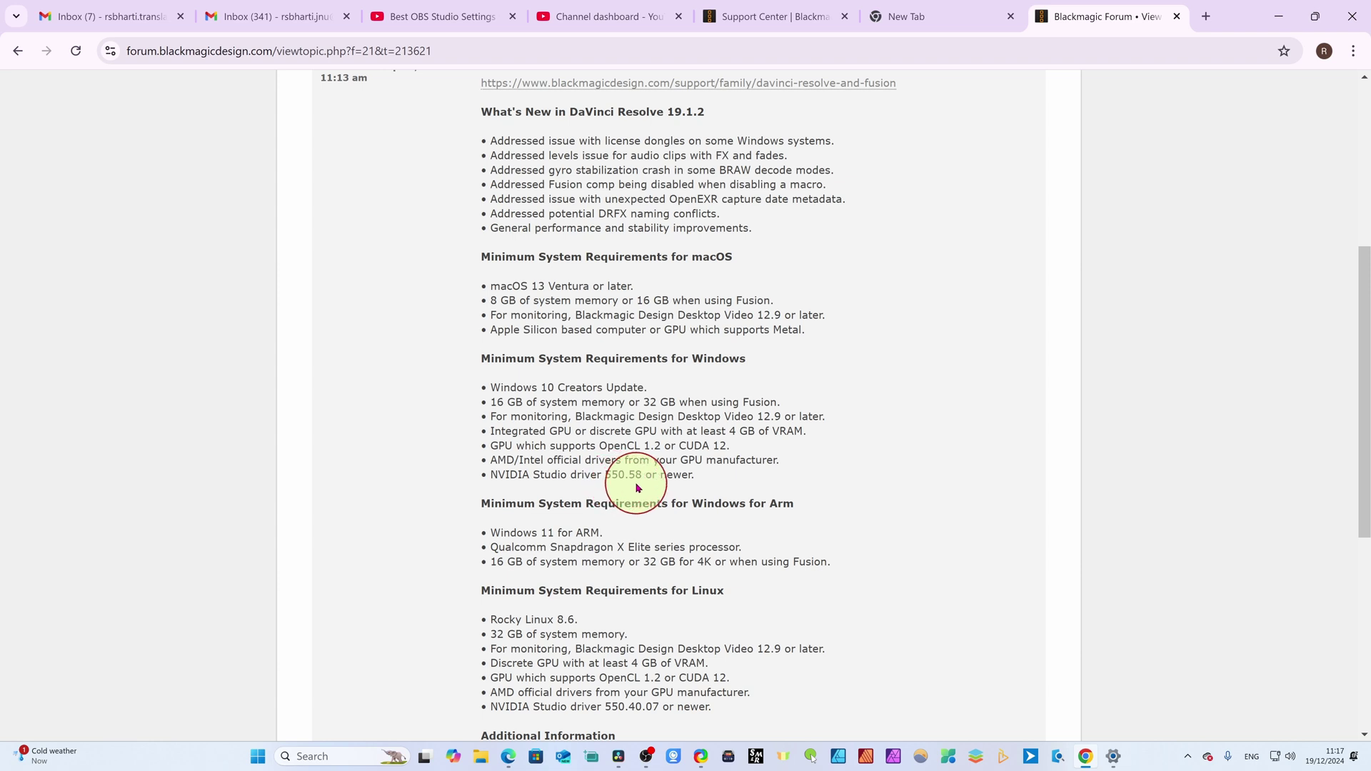
scroll(607, 542, down, 3)
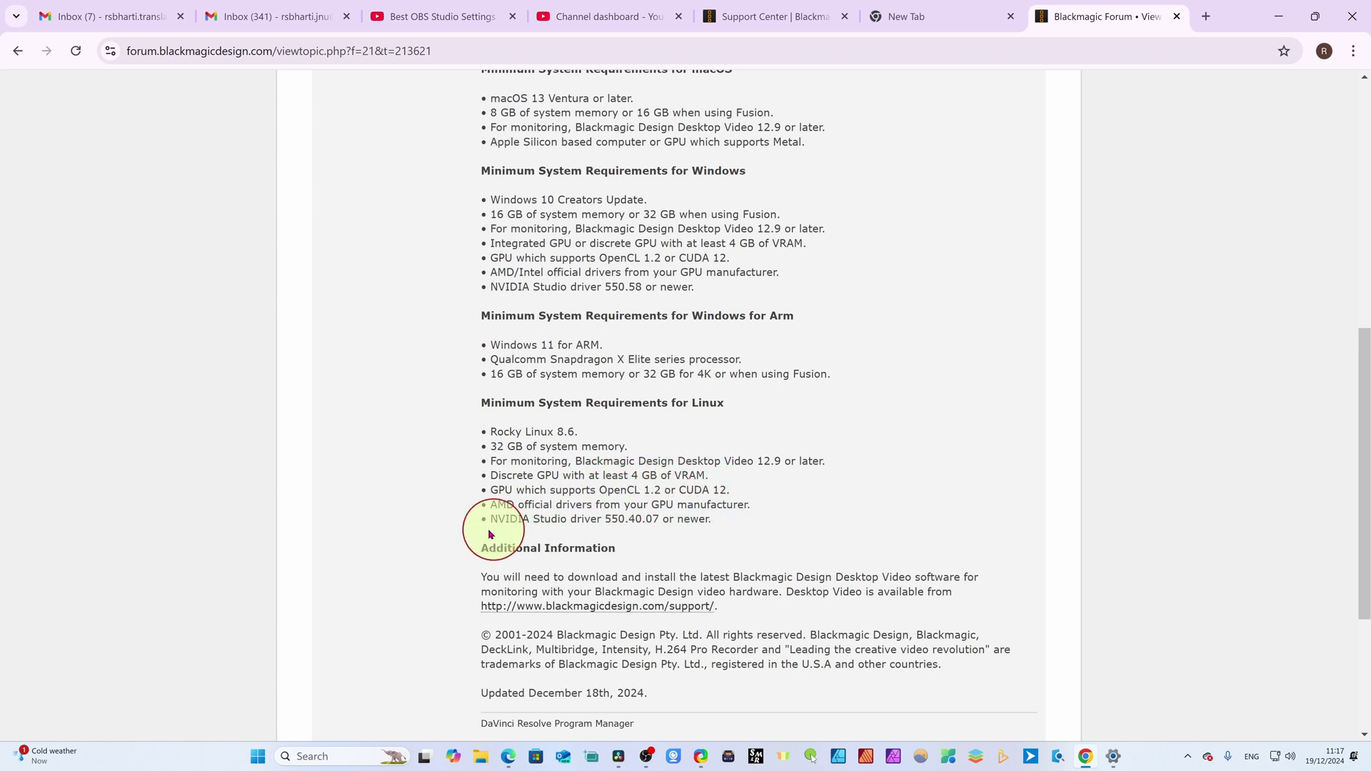
scroll(600, 551, down, 4)
scroll(604, 561, up, 3)
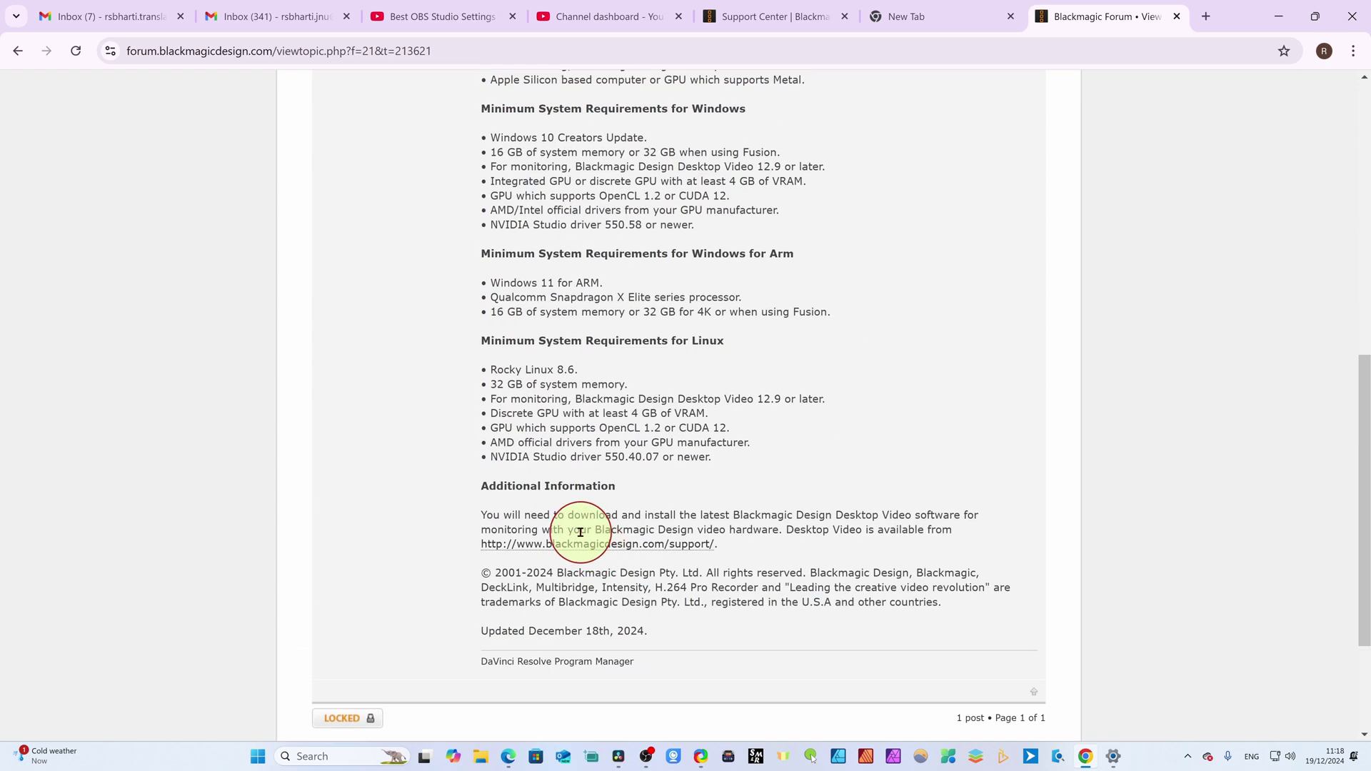
scroll(564, 500, up, 7)
scroll(643, 500, down, 5)
scroll(622, 436, up, 1)
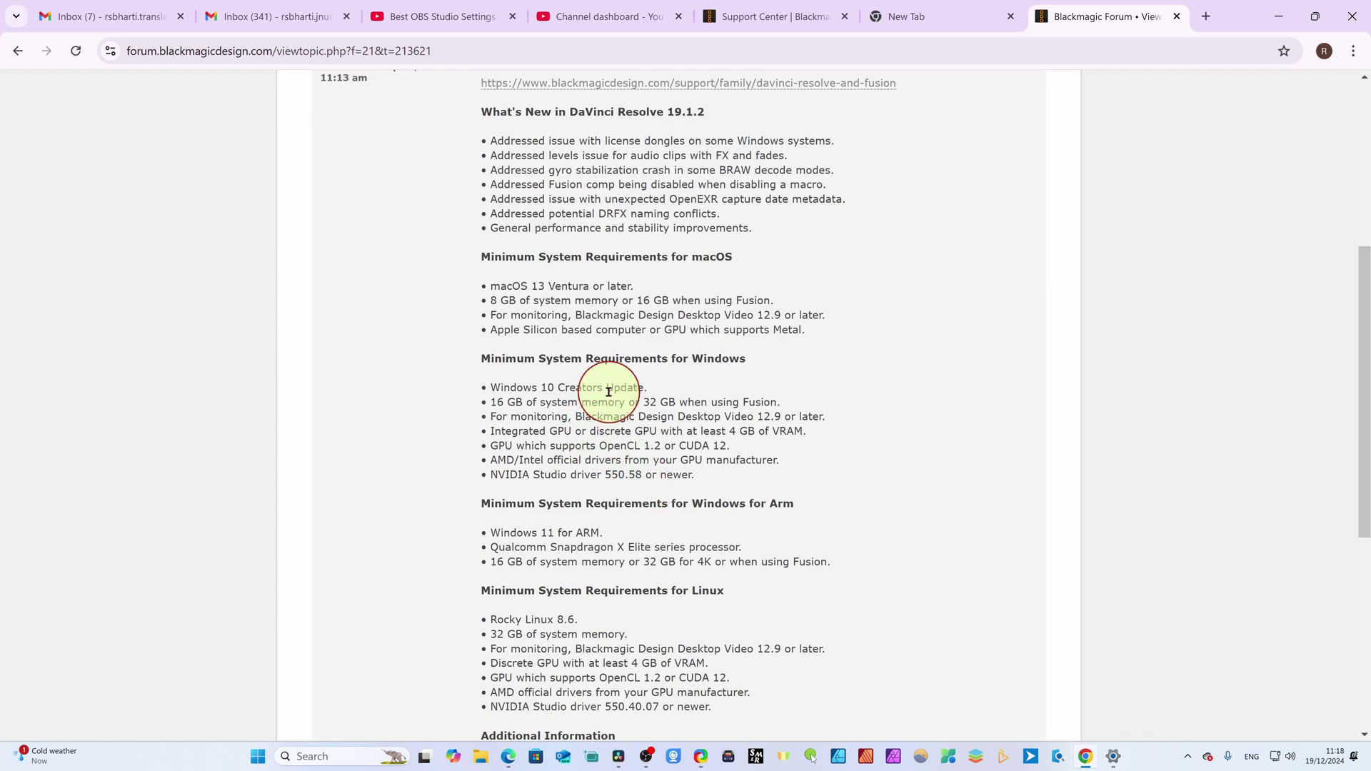
scroll(608, 391, up, 5)
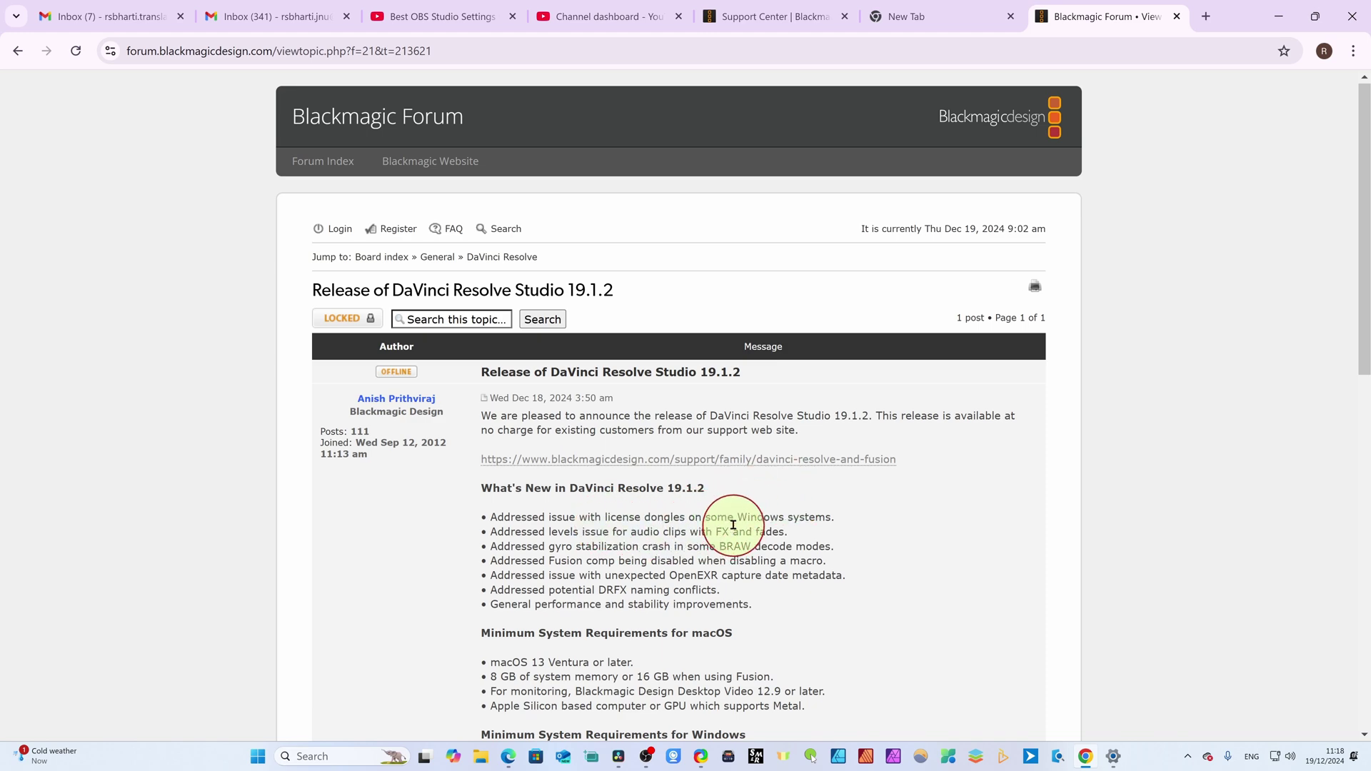
scroll(539, 500, down, 5)
scroll(564, 475, up, 3)
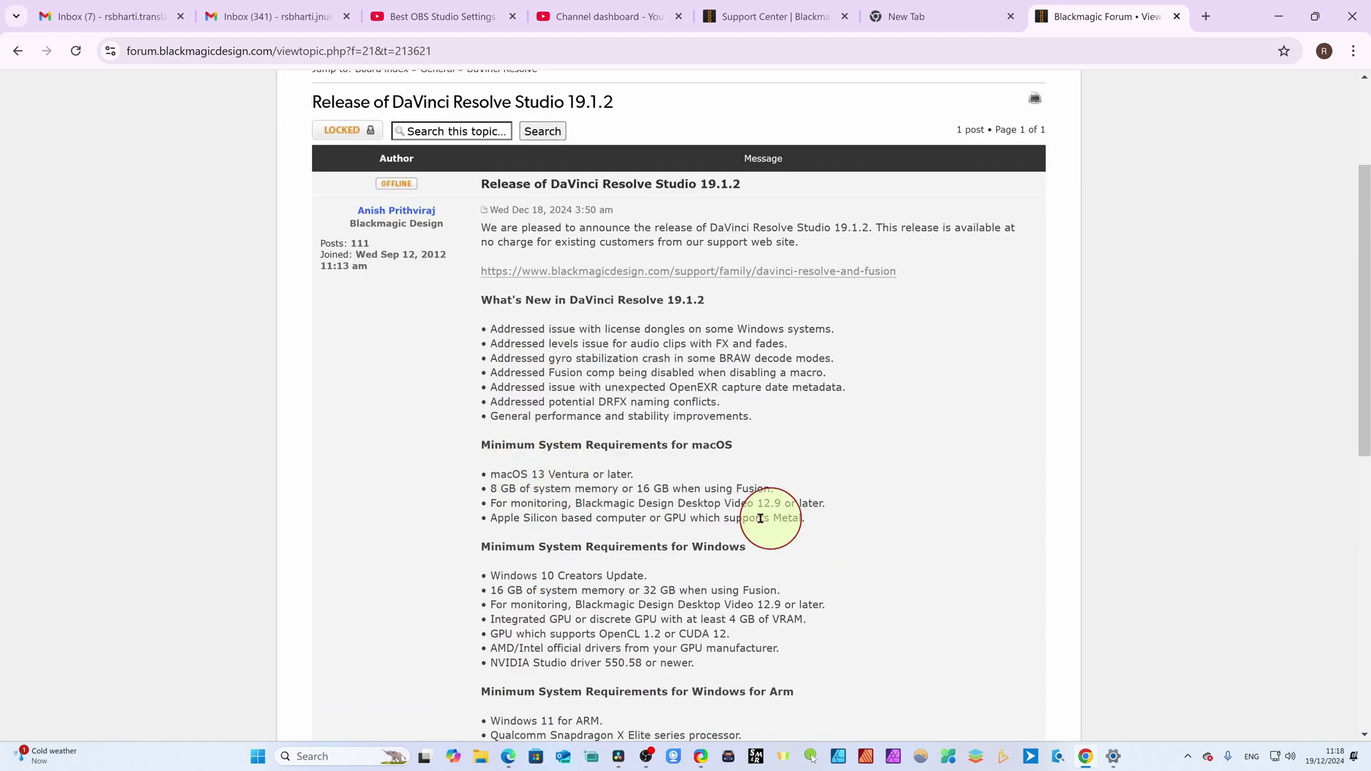
scroll(535, 544, down, 7)
scroll(612, 407, up, 10)
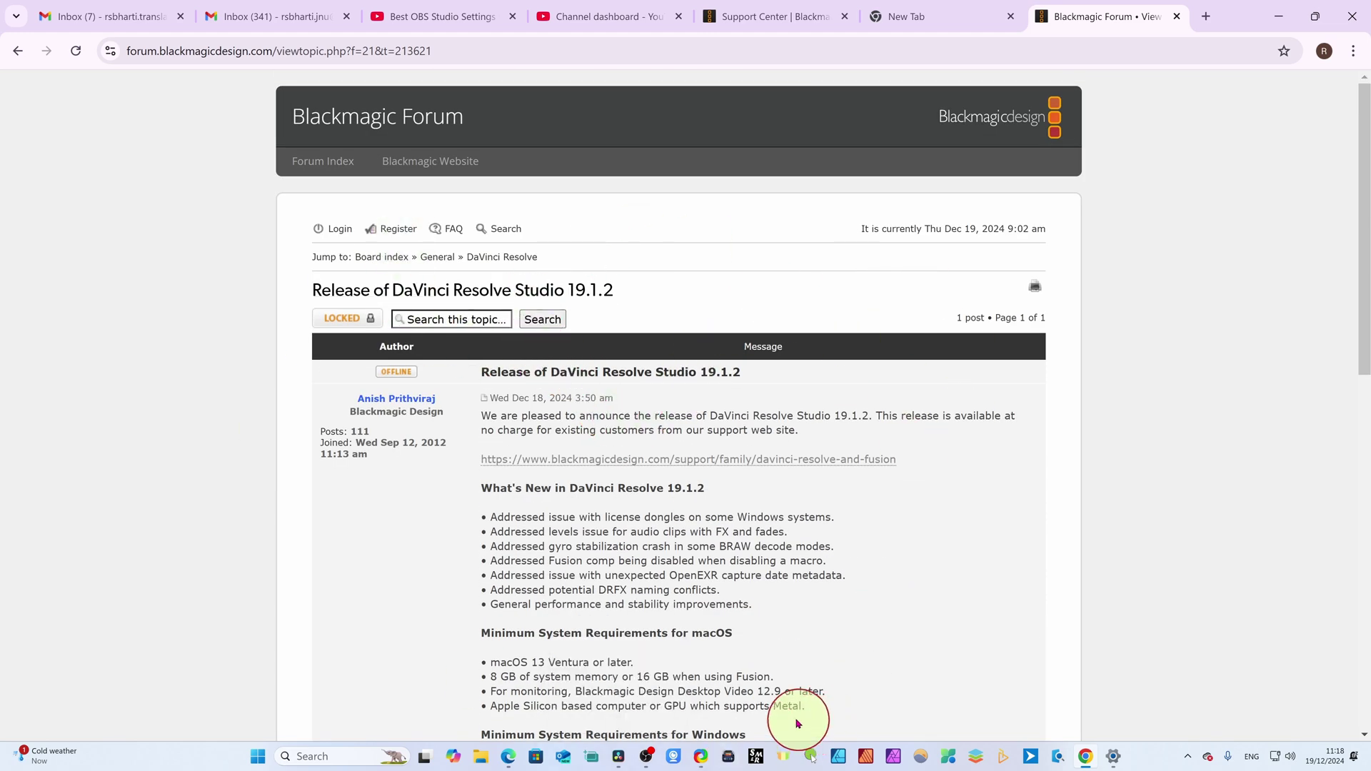
click(618, 757)
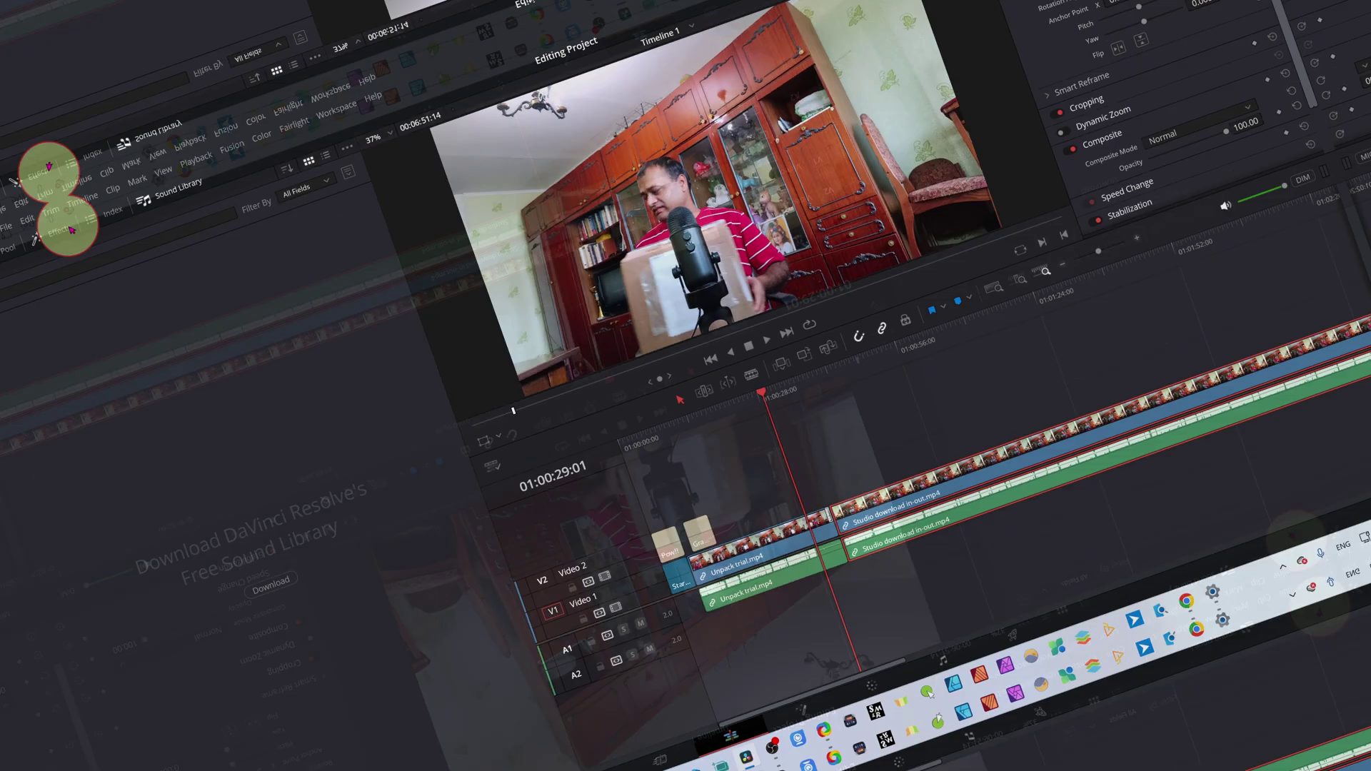
Place the Glass title on Video 2 at the playhead and select it for the Inspector
click(71, 230)
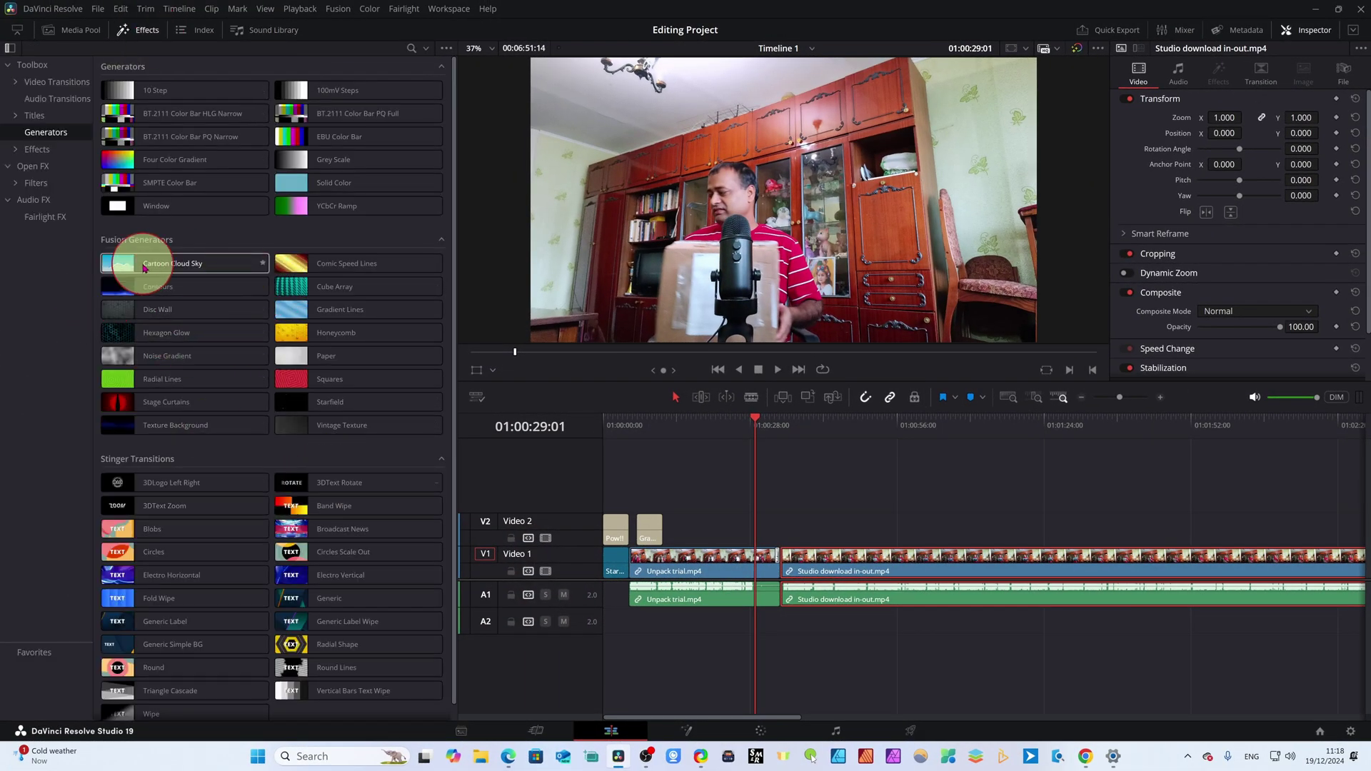
scroll(288, 476, down, 1)
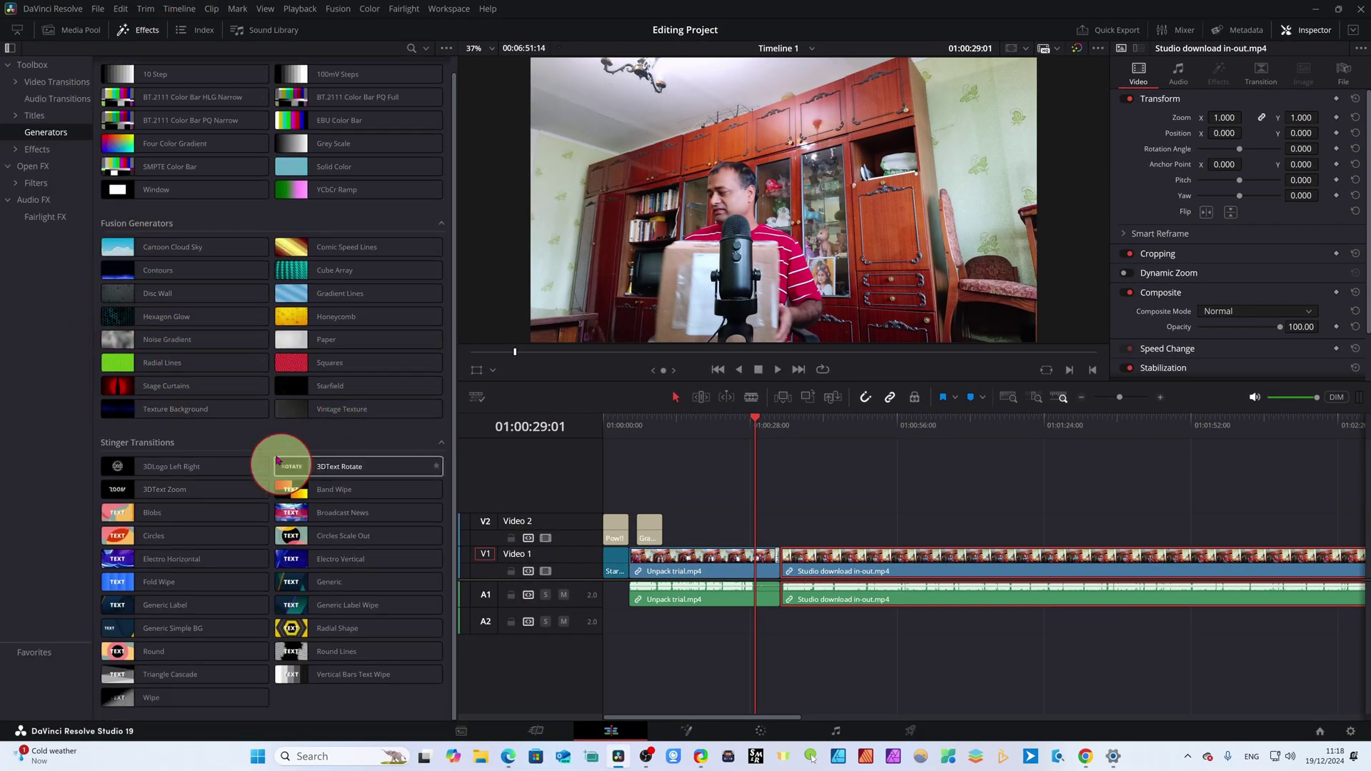
click(35, 115)
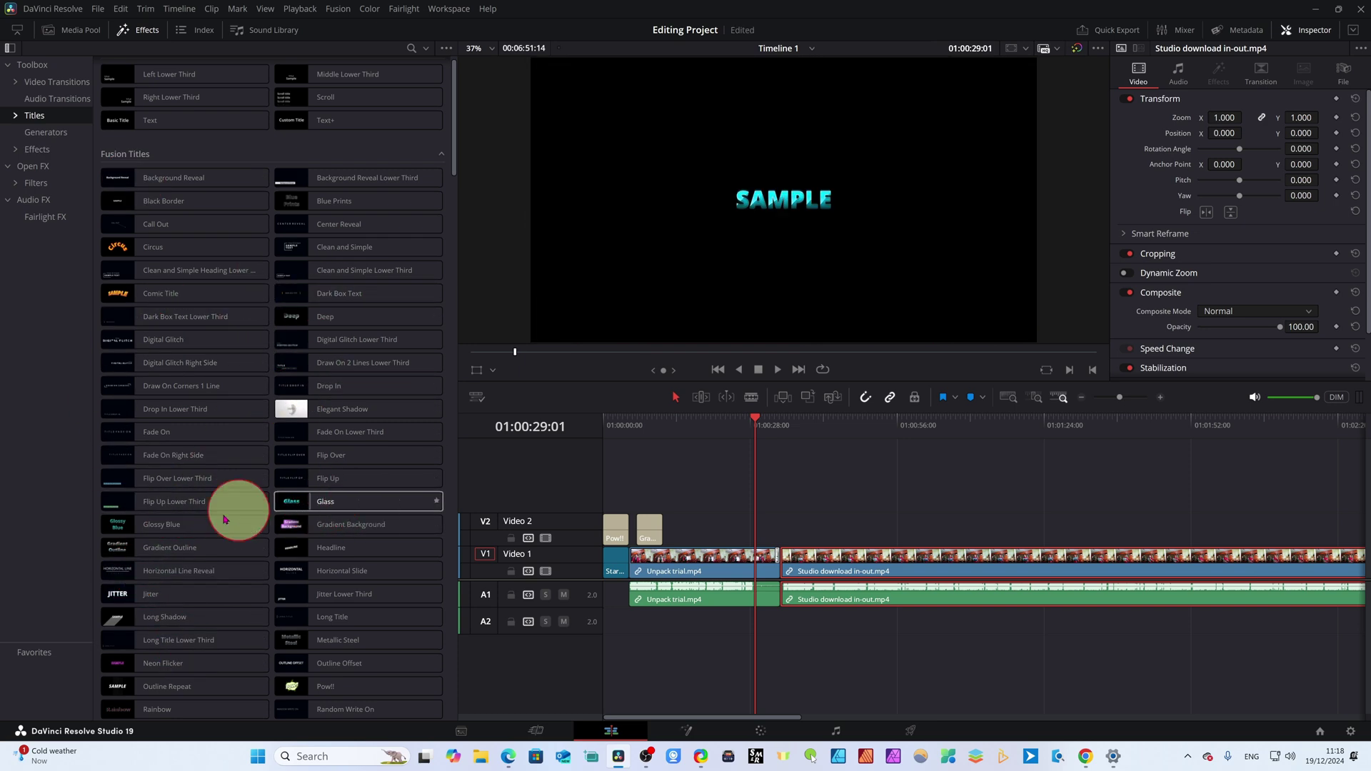
drag(291, 508, 754, 535)
click(754, 534)
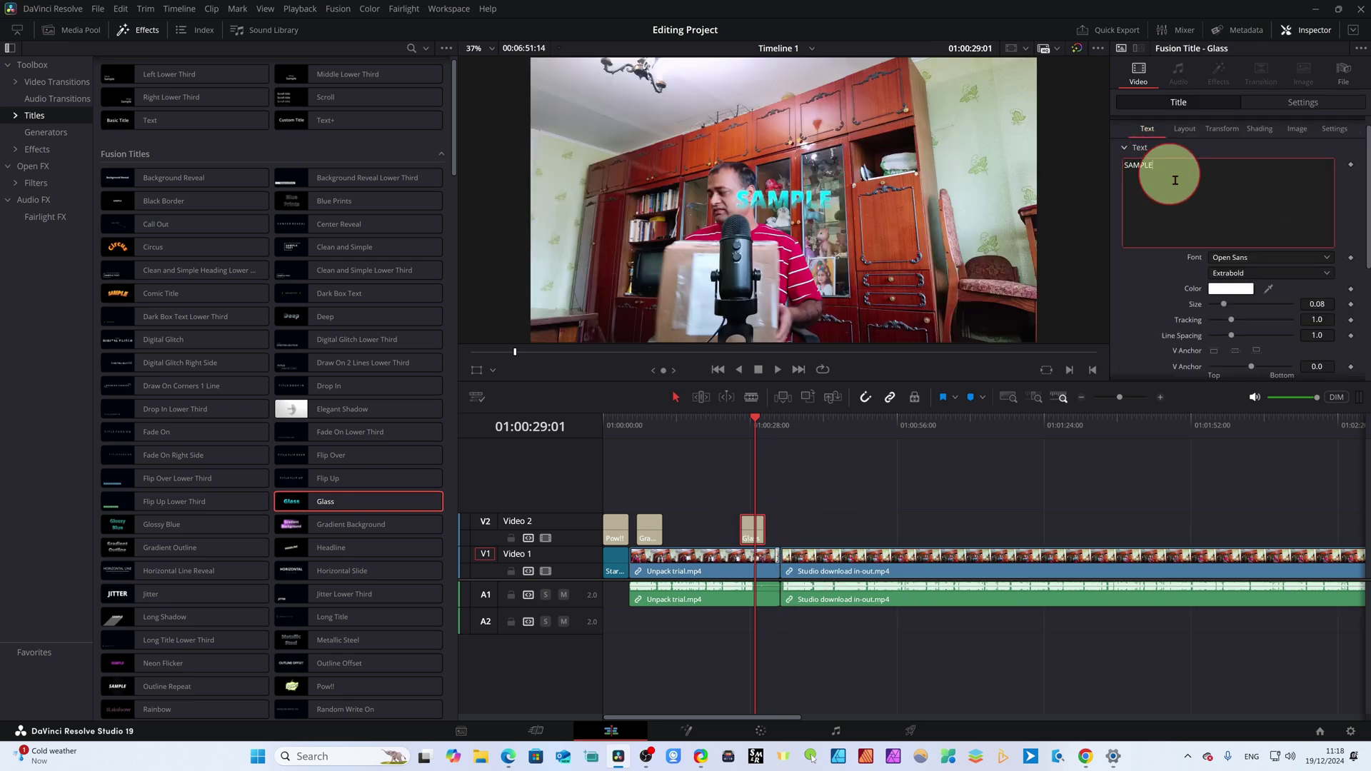